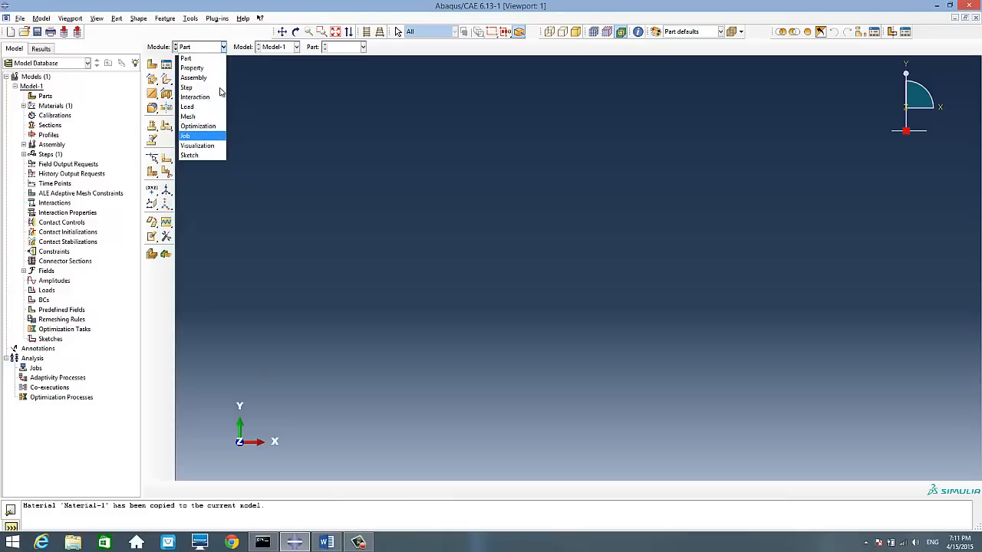
In the Part module, start a 3D deformable part named Square-Tube with an extruded shell base feature and approximate size 200
{"action": "left_click", "coordinate": [222, 55]}
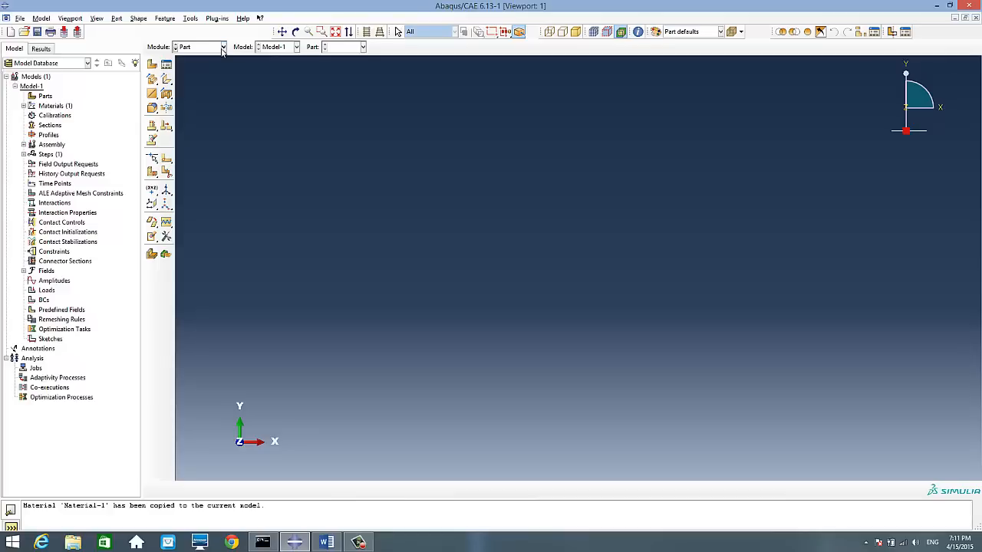
{"action": "left_click", "coordinate": [222, 48]}
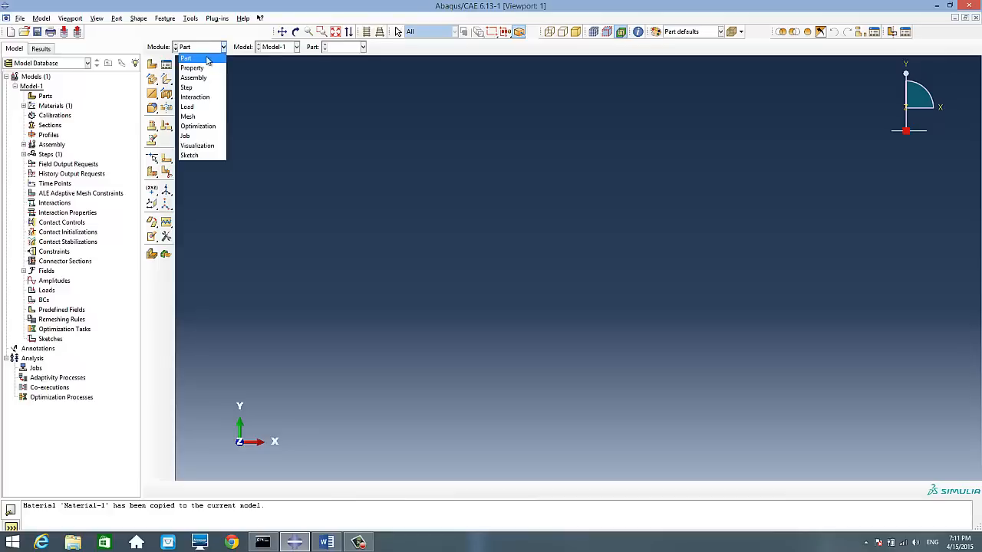
{"action": "left_click", "coordinate": [209, 57]}
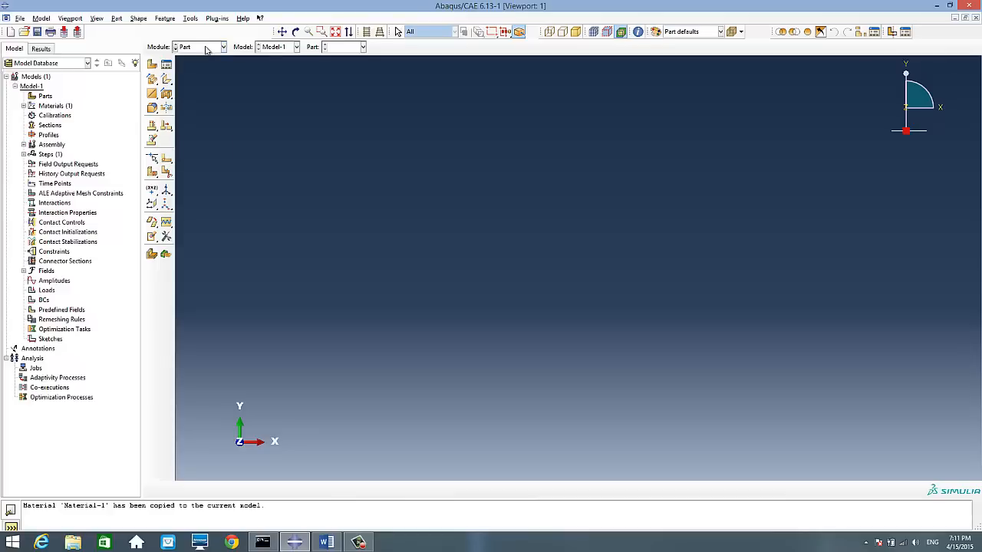
{"action": "left_click", "coordinate": [151, 65]}
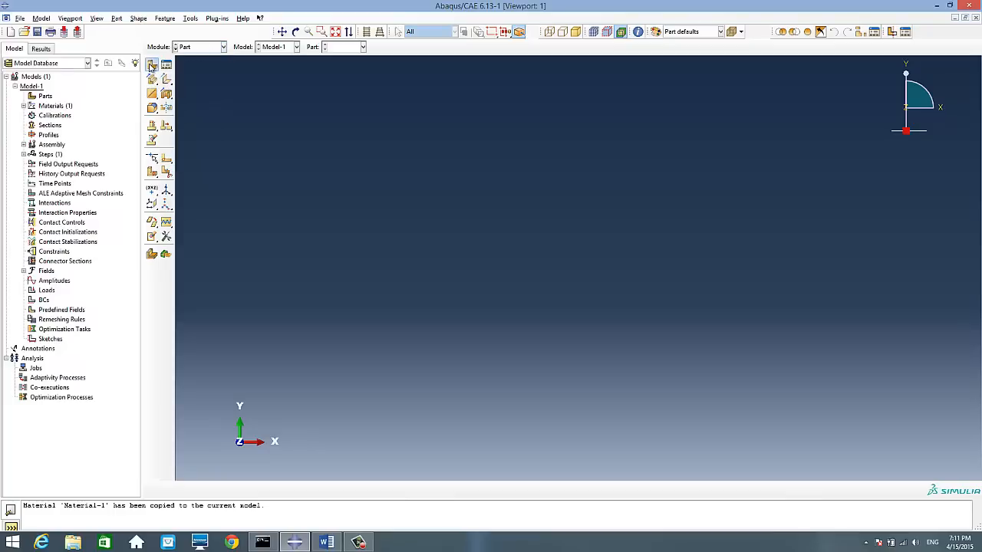
{"action": "left_click_drag", "start_coordinate": [388, 95], "coordinate": [401, 118]}
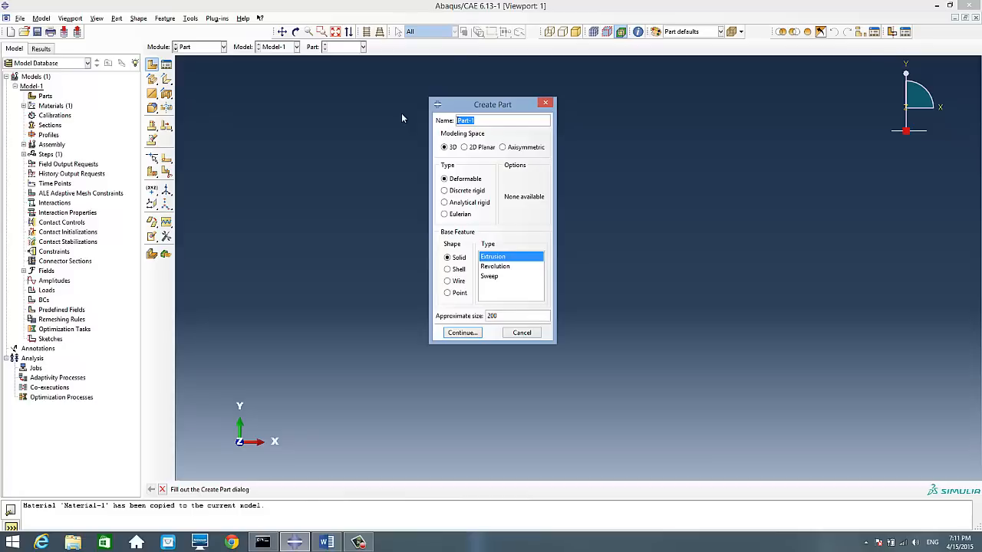
{"action": "type", "text": "Square-Tube"}
{"action": "left_click", "coordinate": [453, 148]}
{"action": "left_click", "coordinate": [458, 260]}
{"action": "left_click", "coordinate": [458, 270]}
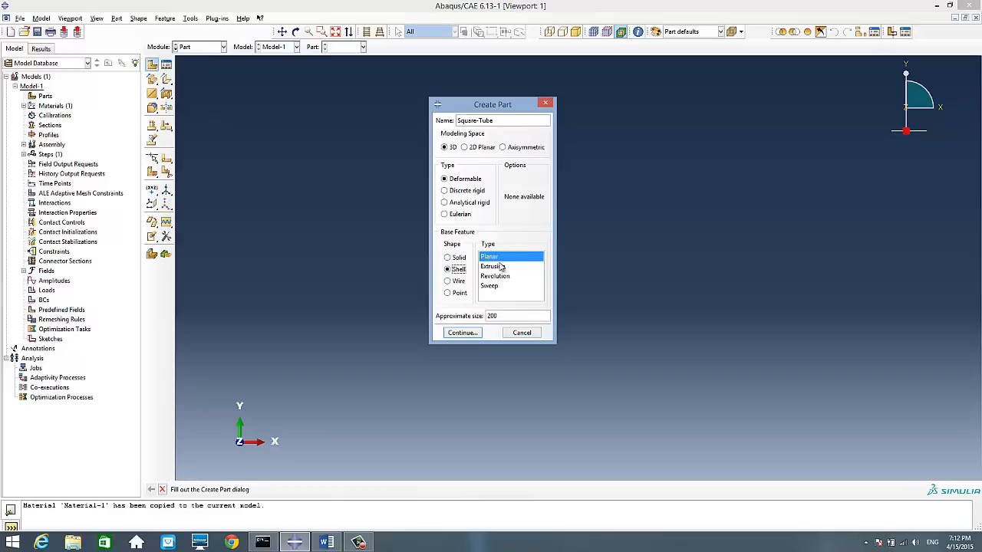
{"action": "left_click", "coordinate": [499, 267]}
{"action": "left_click", "coordinate": [462, 333]}
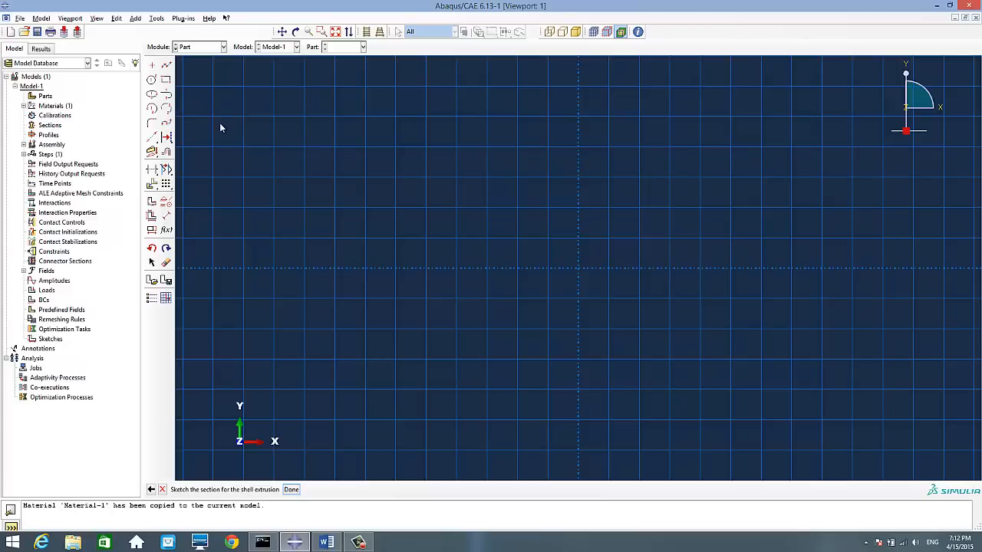
Place four isolated sketch points for the tube's corners at (38,38), (38,-38), (-38,38) and (-38,-38)
{"action": "left_click", "coordinate": [151, 68]}
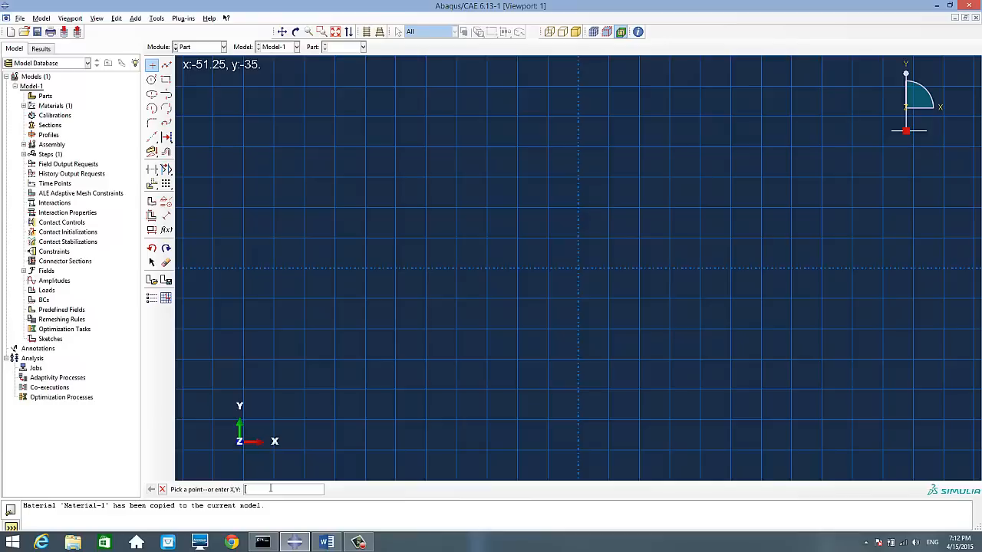
{"action": "type", "text": "35,38"}
{"action": "key", "text": "Return"}
{"action": "type", "text": "30,38"}
{"action": "key", "text": "Return"}
{"action": "type", "text": "3"}
{"action": "key", "text": "BackSpace"}
{"action": "type", "text": "-380,38"}
{"action": "key", "text": "Return"}
{"action": "type", "text": "-38,38"}
{"action": "key", "text": "Return"}
{"action": "scroll", "coordinate": [592, 310], "scroll_direction": "up", "scroll_amount": 1}
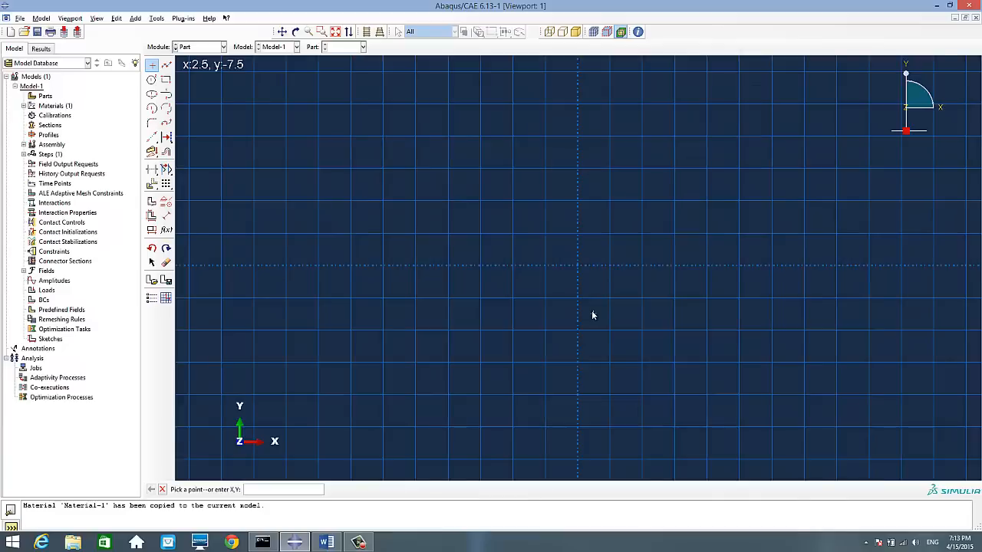
{"action": "scroll", "coordinate": [592, 311], "scroll_direction": "down", "scroll_amount": 3}
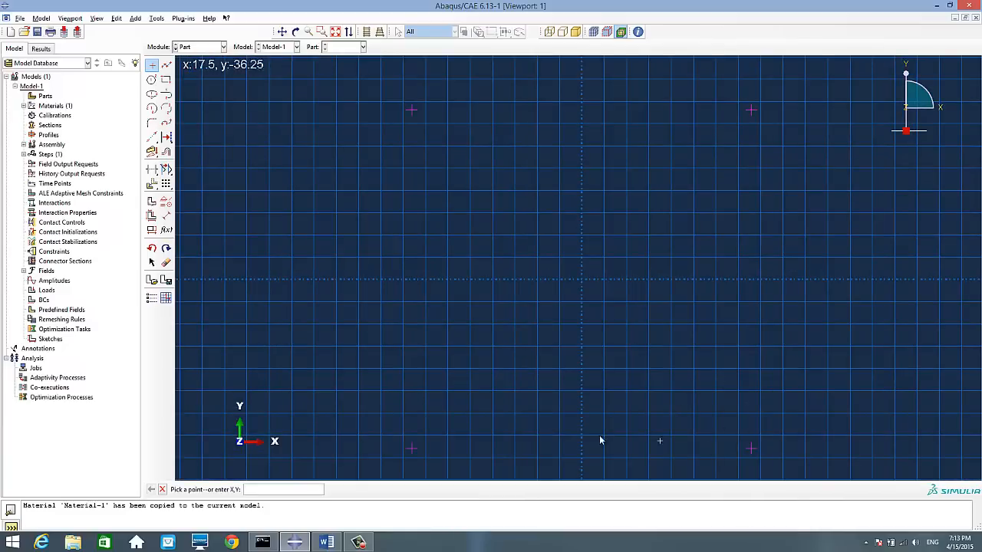
Connect the four corner points with lines to form the tube's closed square section
{"action": "left_click", "coordinate": [166, 64]}
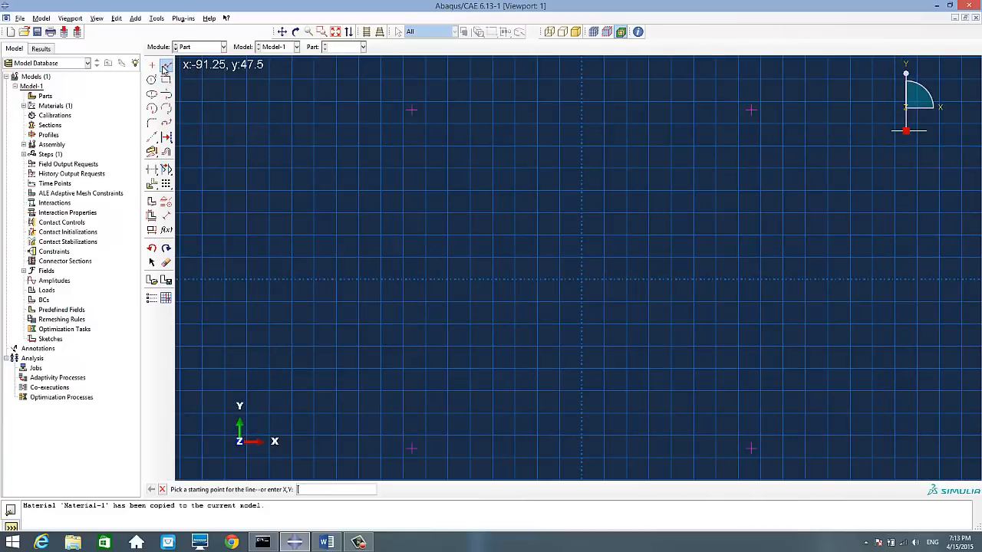
{"action": "left_click", "coordinate": [411, 110]}
{"action": "left_click", "coordinate": [752, 109]}
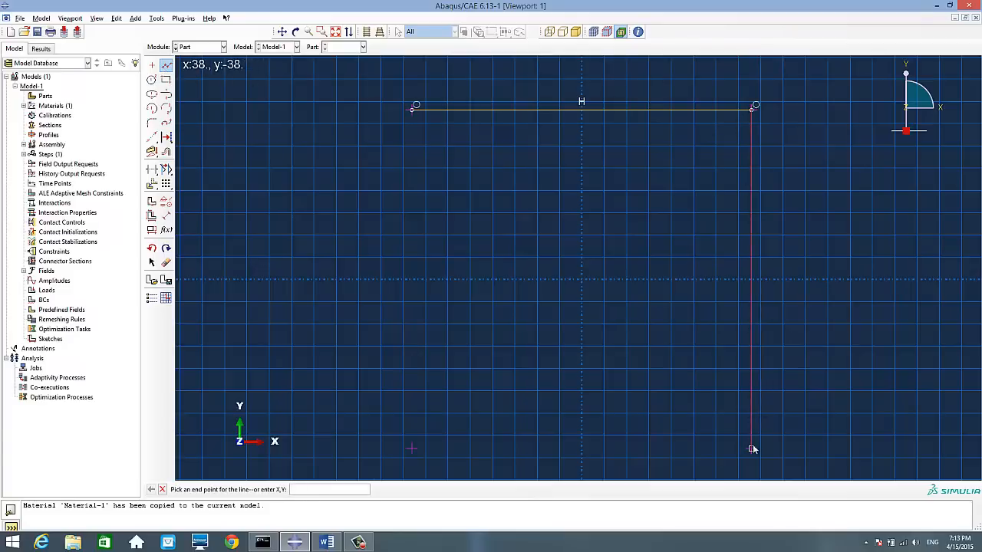
{"action": "left_click", "coordinate": [751, 449]}
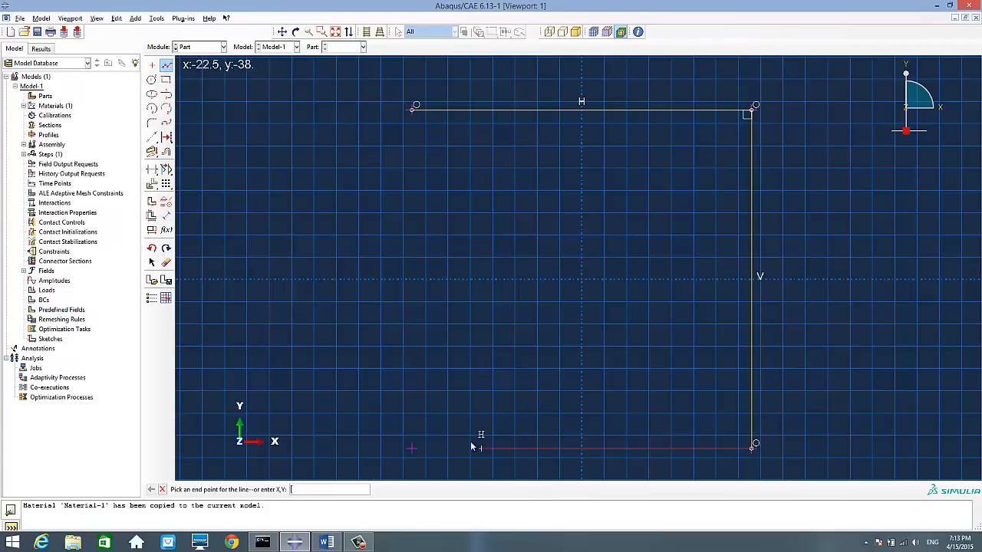
{"action": "left_click", "coordinate": [412, 449]}
{"action": "left_click", "coordinate": [412, 109]}
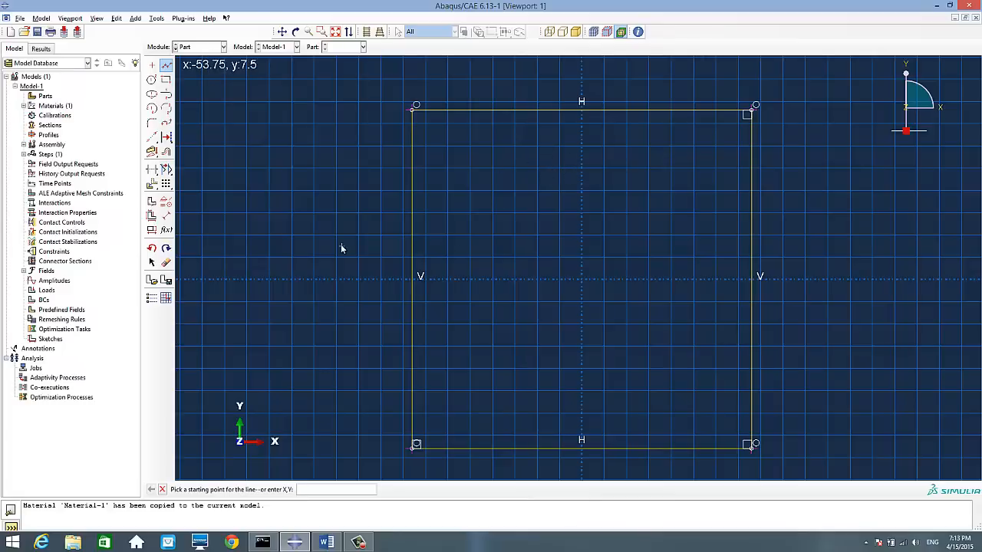
{"action": "key", "text": "Escape"}
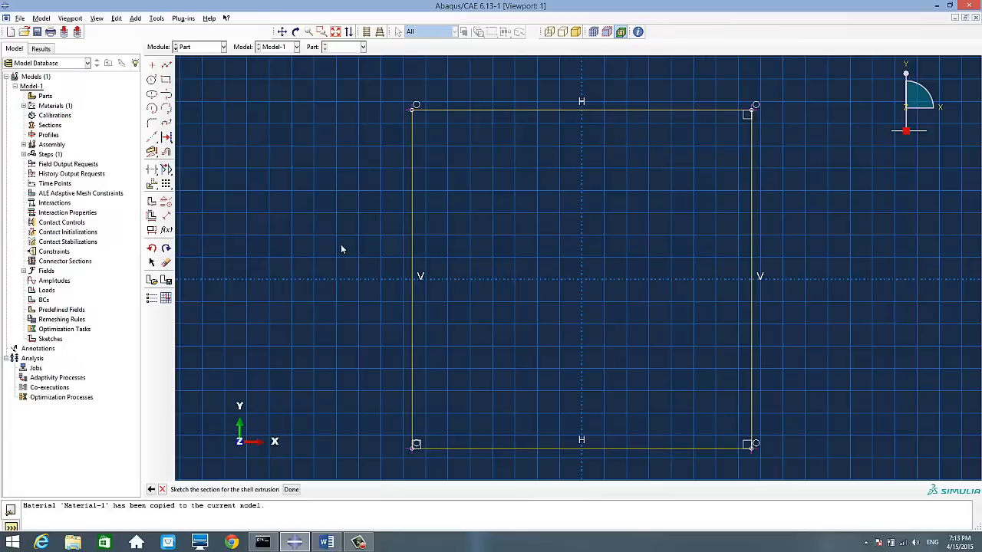
Finish the square section sketch and extrude it to a depth of 350
{"action": "left_click", "coordinate": [291, 489]}
{"action": "left_click_drag", "start_coordinate": [83, 73], "coordinate": [250, 91]}
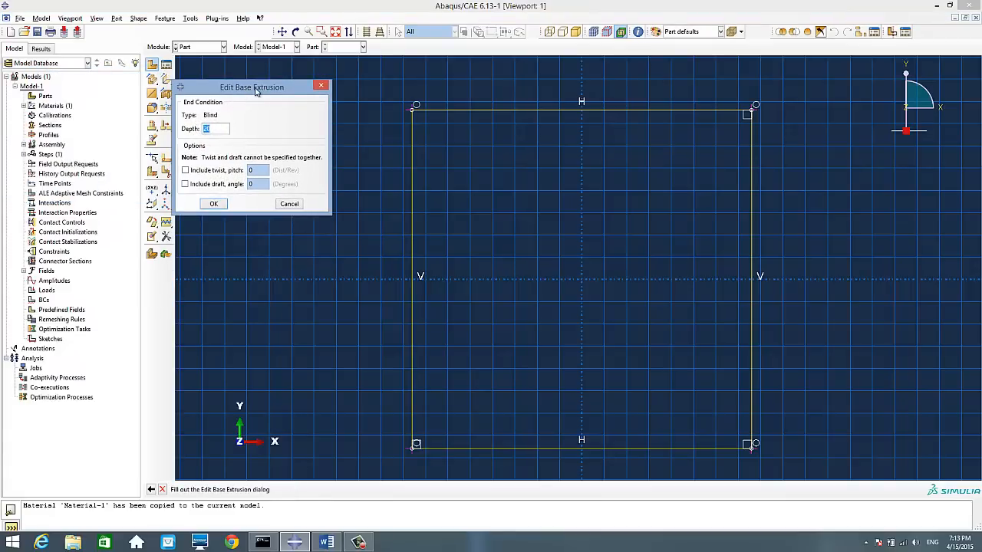
{"action": "left_click_drag", "start_coordinate": [256, 90], "coordinate": [312, 99]}
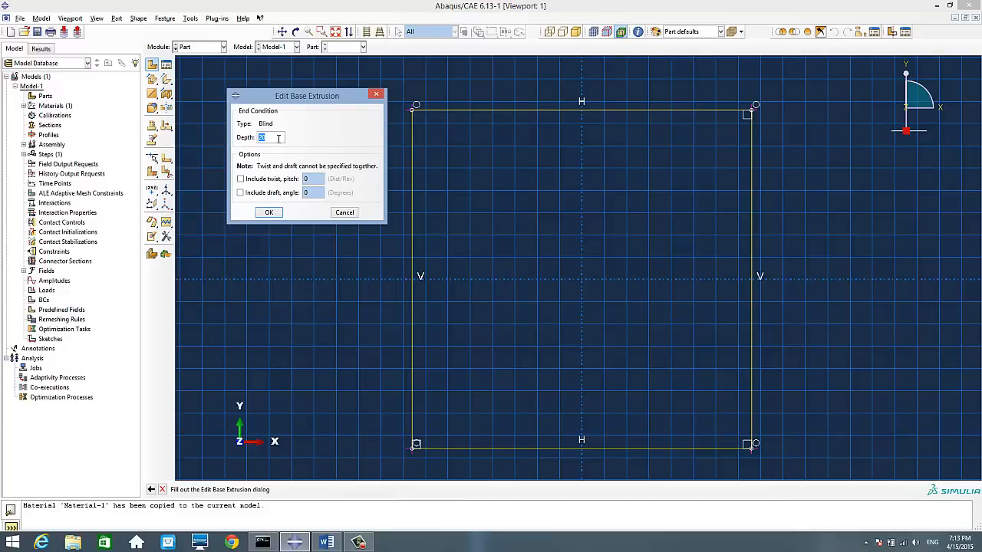
{"action": "type", "text": "350"}
{"action": "left_click", "coordinate": [268, 213]}
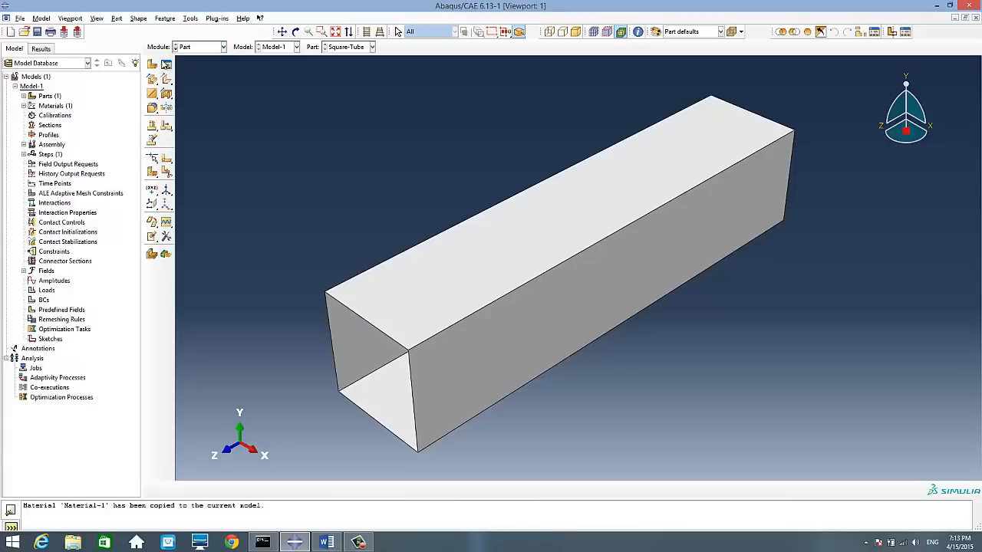
Start a new 3D discrete rigid part named Top-Plate with a planar shell base feature
{"action": "left_click", "coordinate": [152, 64]}
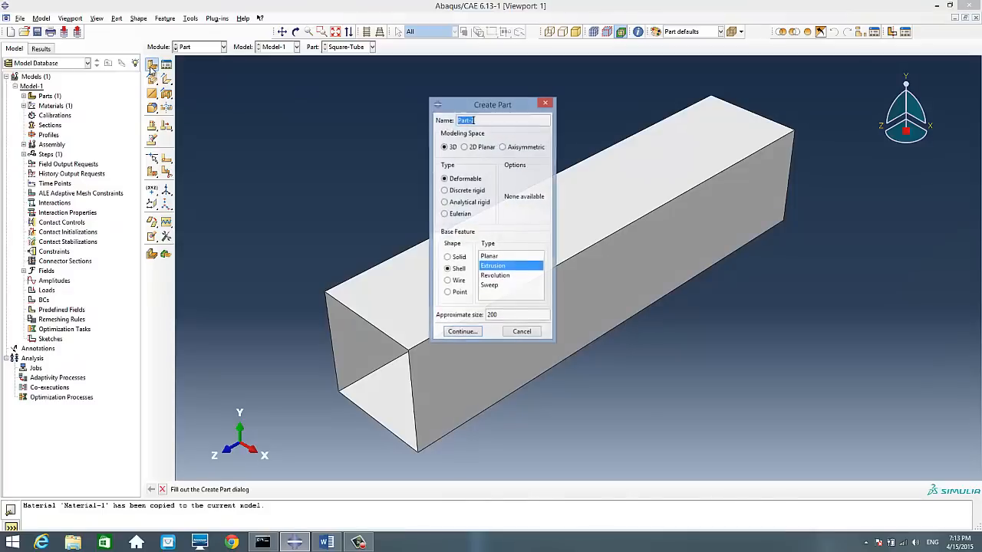
{"action": "type", "text": "Top"}
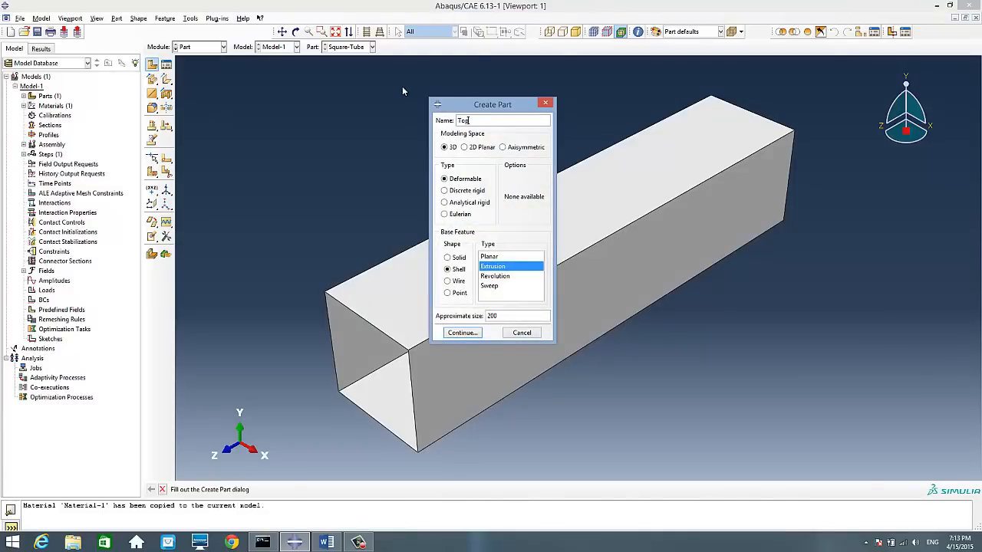
{"action": "type", "text": "e-Plate"}
{"action": "left_click_drag", "start_coordinate": [468, 111], "coordinate": [538, 112]}
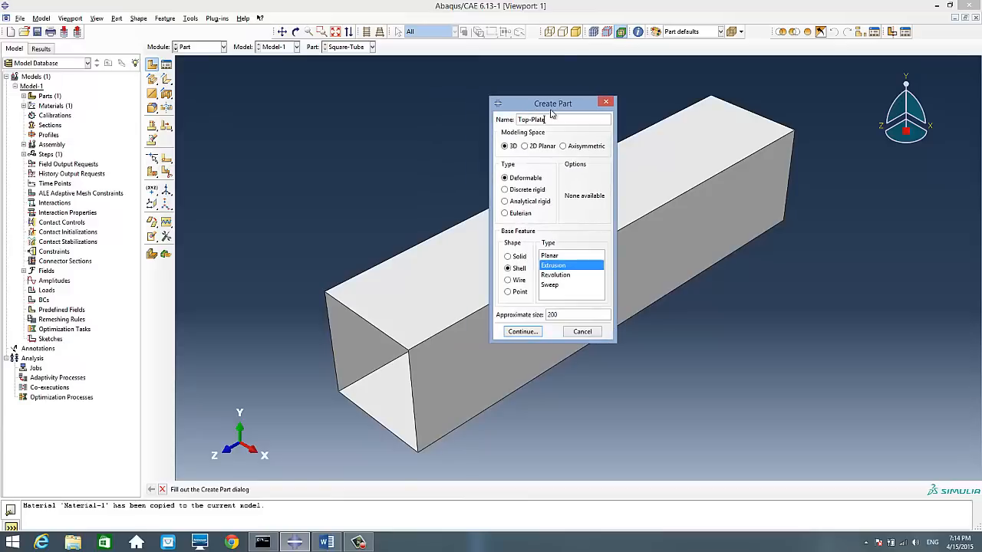
{"action": "left_click", "coordinate": [540, 191]}
{"action": "left_click", "coordinate": [524, 270]}
{"action": "left_click", "coordinate": [553, 258]}
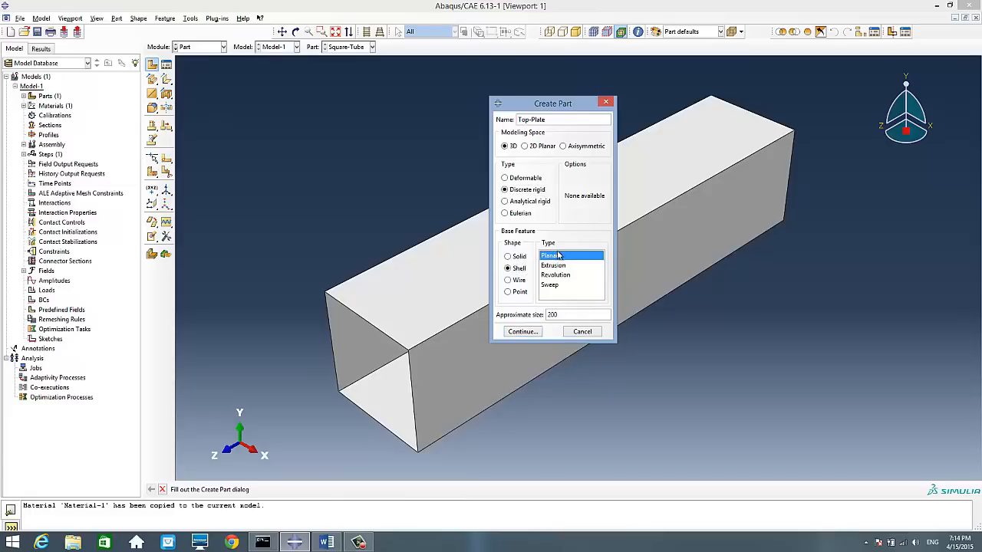
{"action": "left_click", "coordinate": [522, 331]}
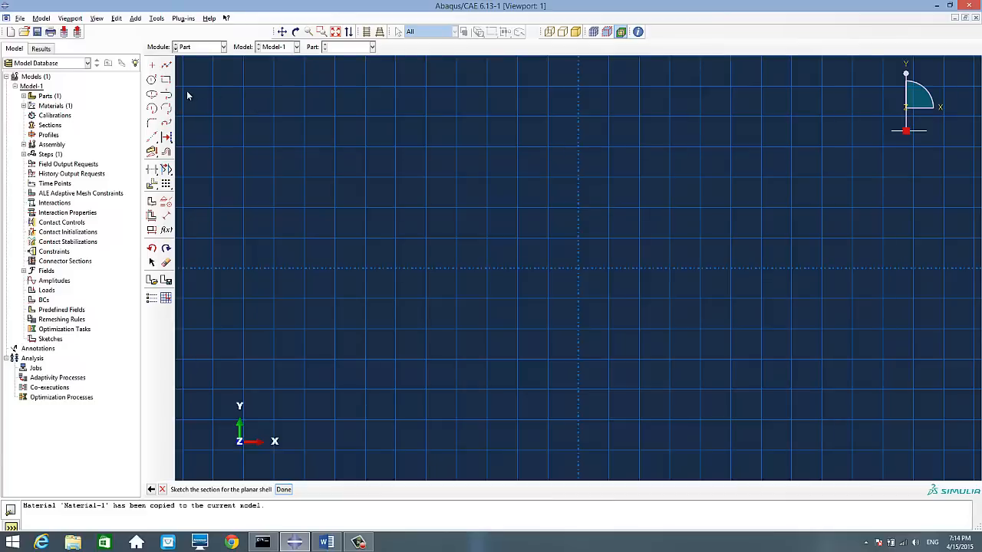
Place four isolated sketch points for the plate's corners at (45,45), (45,-45), (-45,45) and (-45,-45)
{"action": "left_click", "coordinate": [153, 67]}
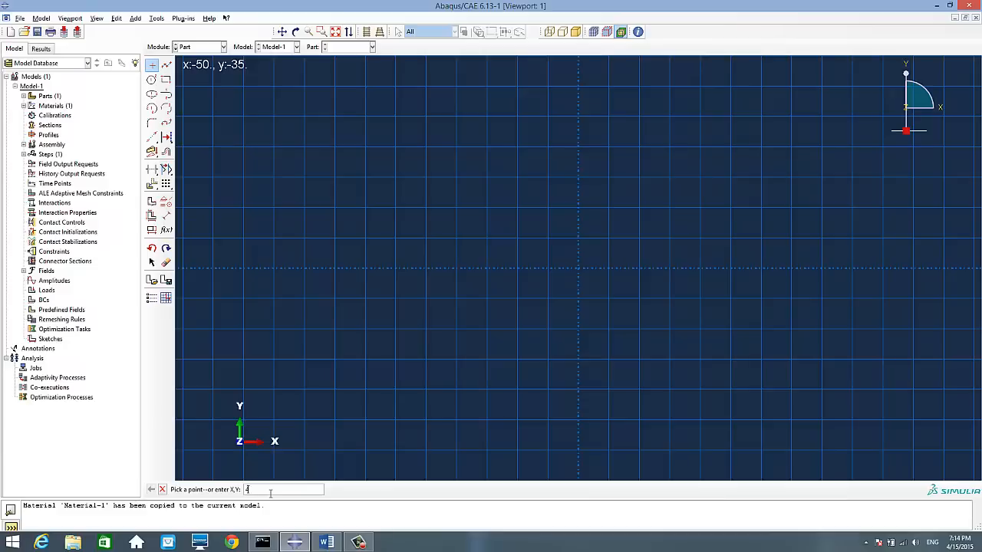
{"action": "type", "text": "5,45"}
{"action": "key", "text": "Return"}
{"action": "type", "text": "45,-45"}
{"action": "key", "text": "Return"}
{"action": "type", "text": "-45,45"}
{"action": "key", "text": "Return"}
{"action": "type", "text": "-45,-45"}
{"action": "key", "text": "Return"}
{"action": "scroll", "coordinate": [601, 436], "scroll_direction": "down", "scroll_amount": 4}
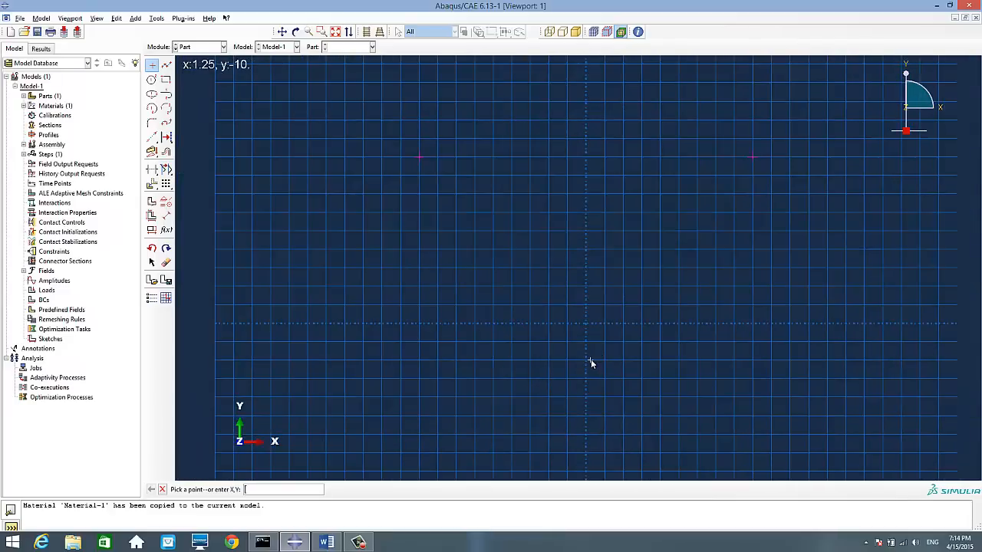
{"action": "scroll", "coordinate": [589, 357], "scroll_direction": "down", "scroll_amount": 3}
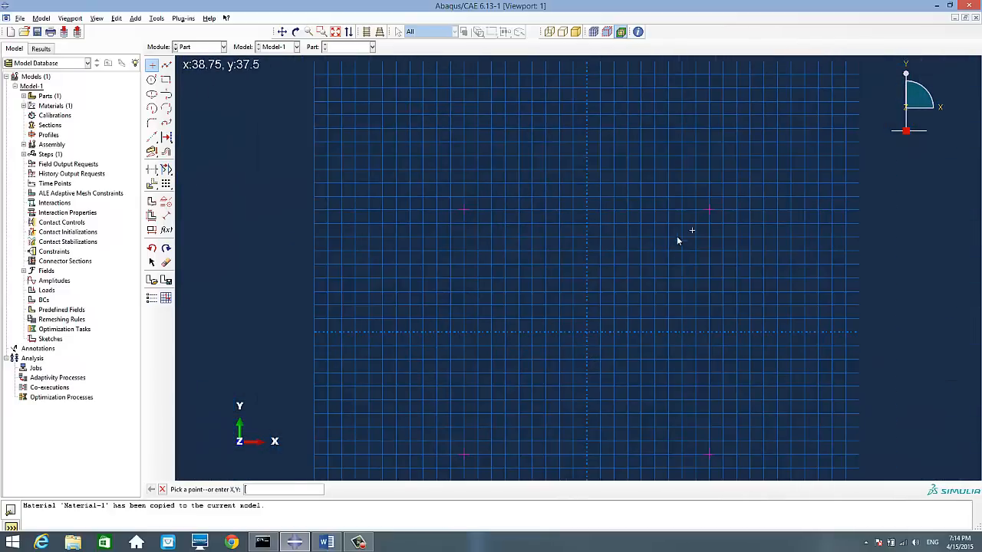
Join the plate's four corner points with lines into a closed square and finish the sketch to create the planar shell
{"action": "left_click", "coordinate": [166, 65]}
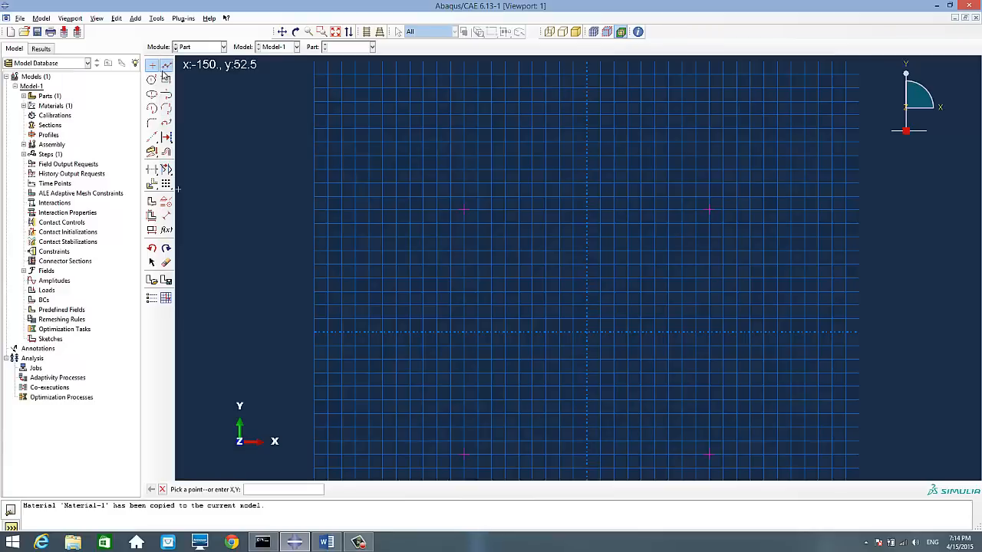
{"action": "left_click", "coordinate": [463, 210]}
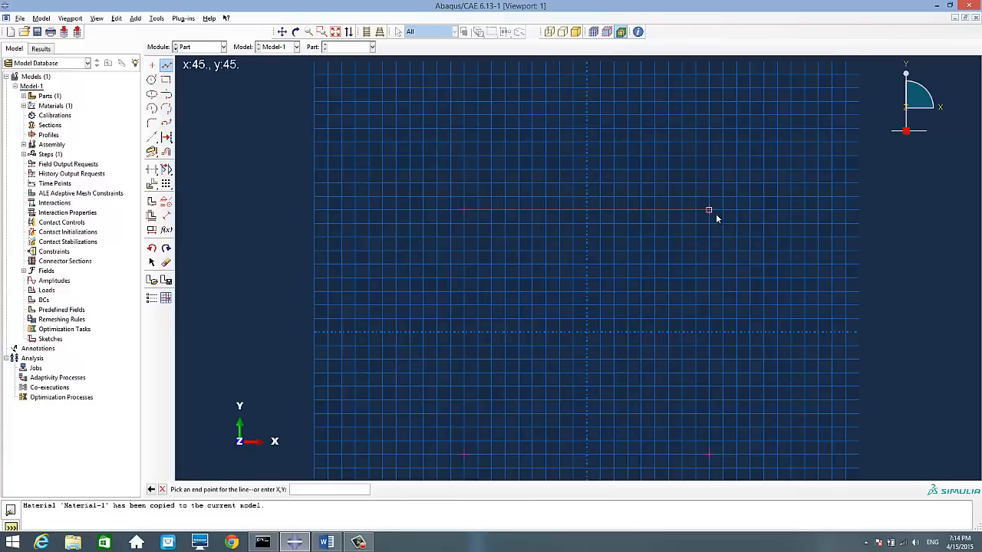
{"action": "left_click", "coordinate": [709, 210]}
{"action": "left_click", "coordinate": [709, 455]}
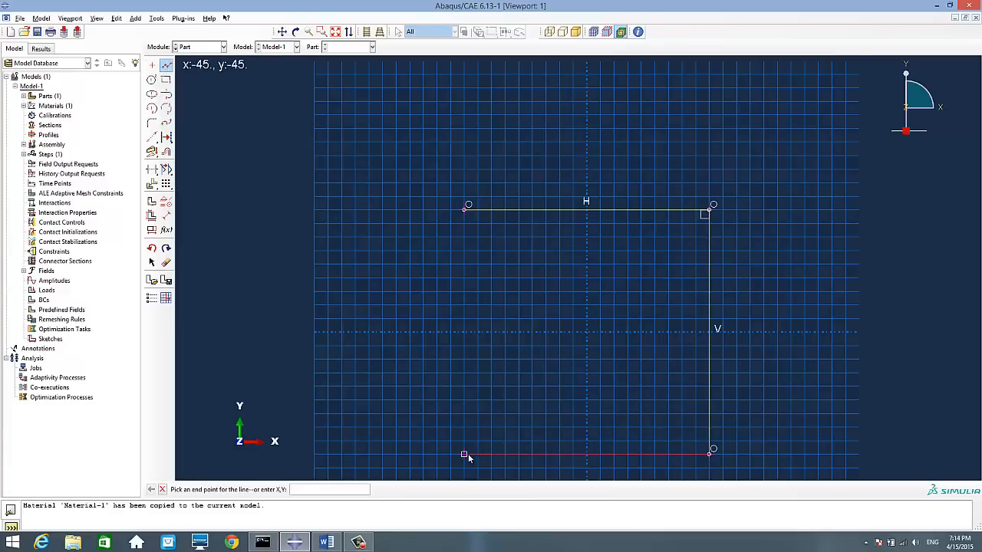
{"action": "left_click", "coordinate": [464, 455]}
{"action": "left_click", "coordinate": [463, 209]}
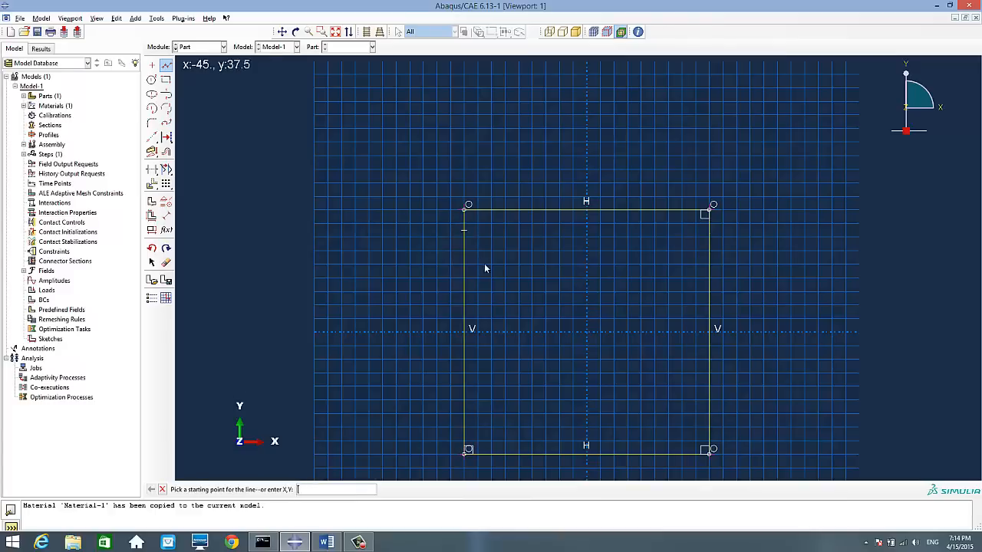
{"action": "middle_click", "coordinate": [298, 315]}
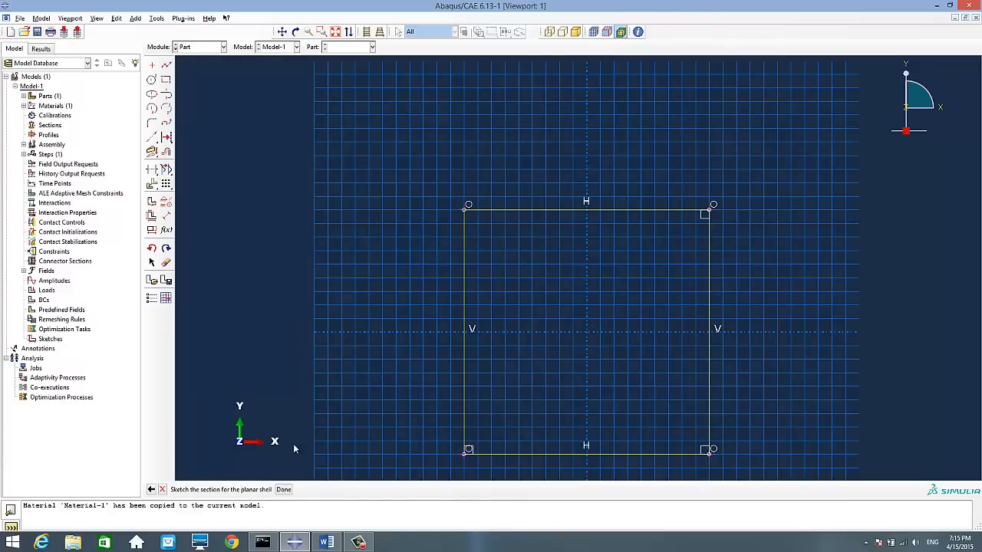
{"action": "left_click", "coordinate": [283, 489]}
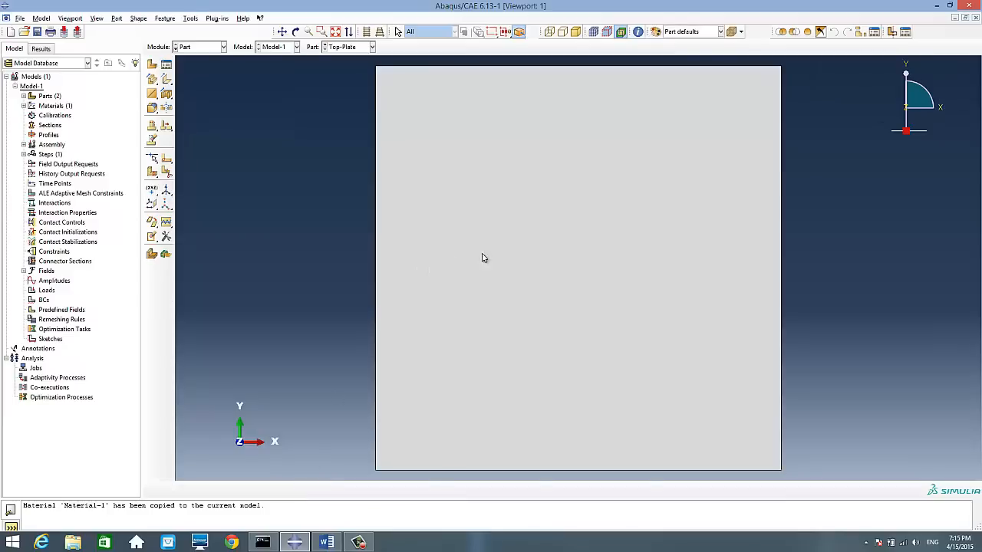
Add a reference point to the top plate at coordinates 0,0,0
{"action": "left_click", "coordinate": [195, 21]}
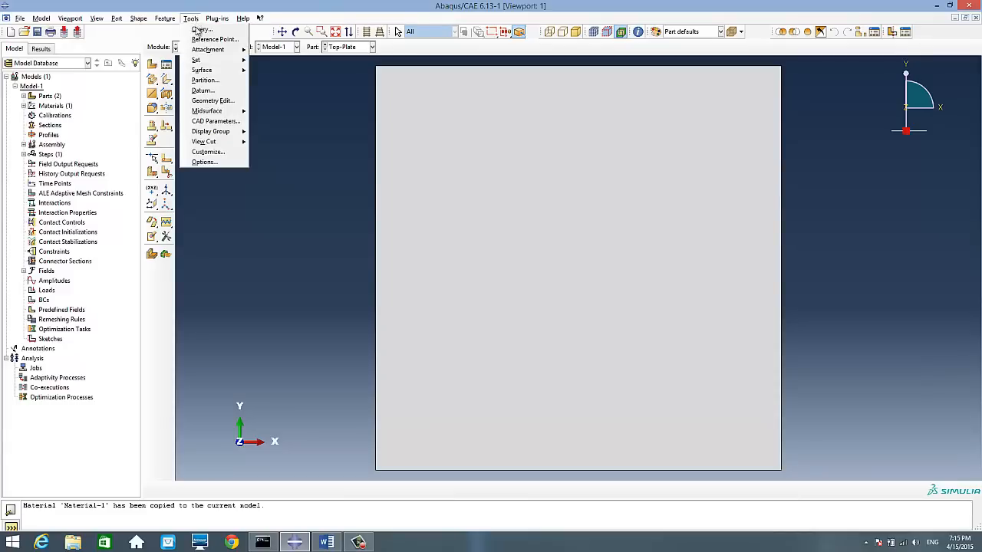
{"action": "left_click", "coordinate": [196, 38]}
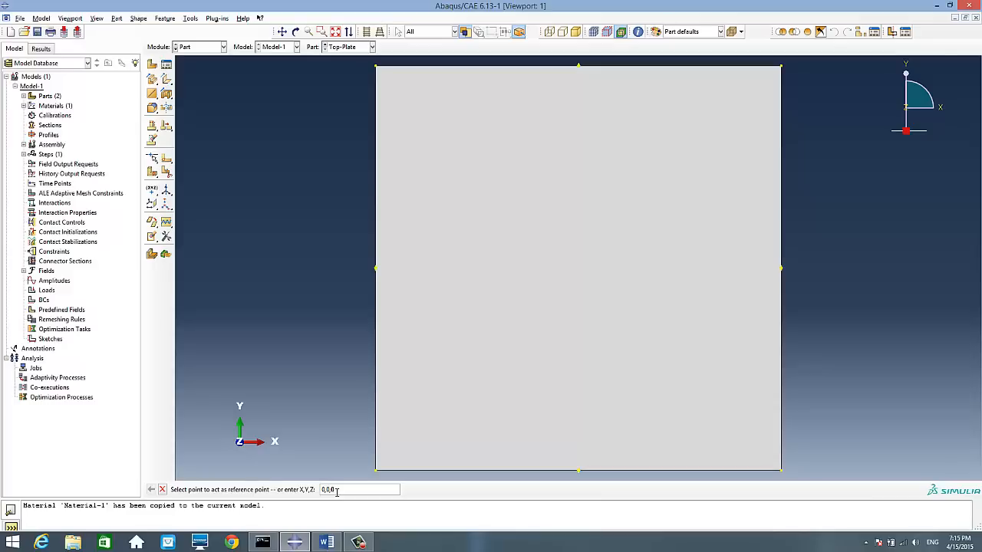
{"action": "key", "text": "Return"}
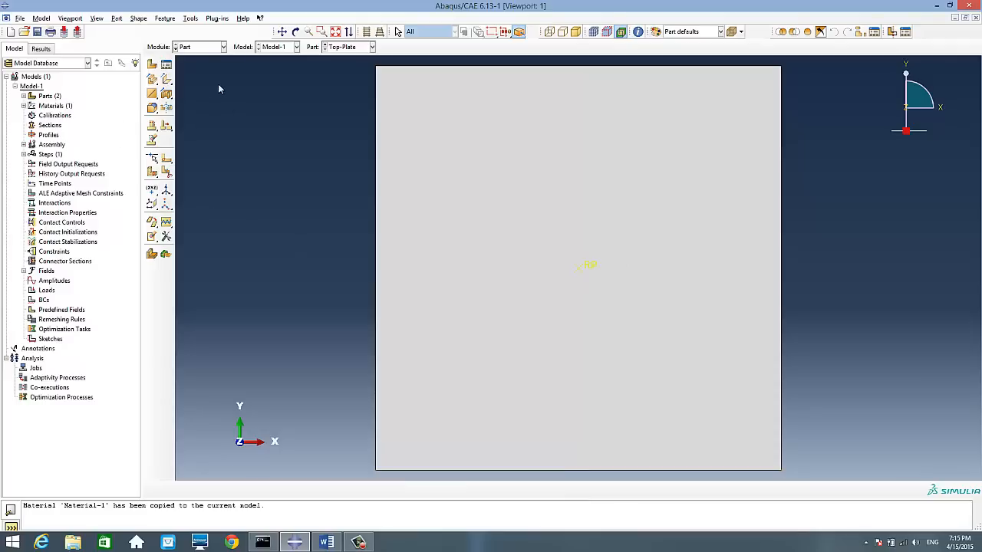
{"action": "left_click", "coordinate": [198, 49]}
{"action": "left_click", "coordinate": [198, 49]}
{"action": "left_click", "coordinate": [198, 51]}
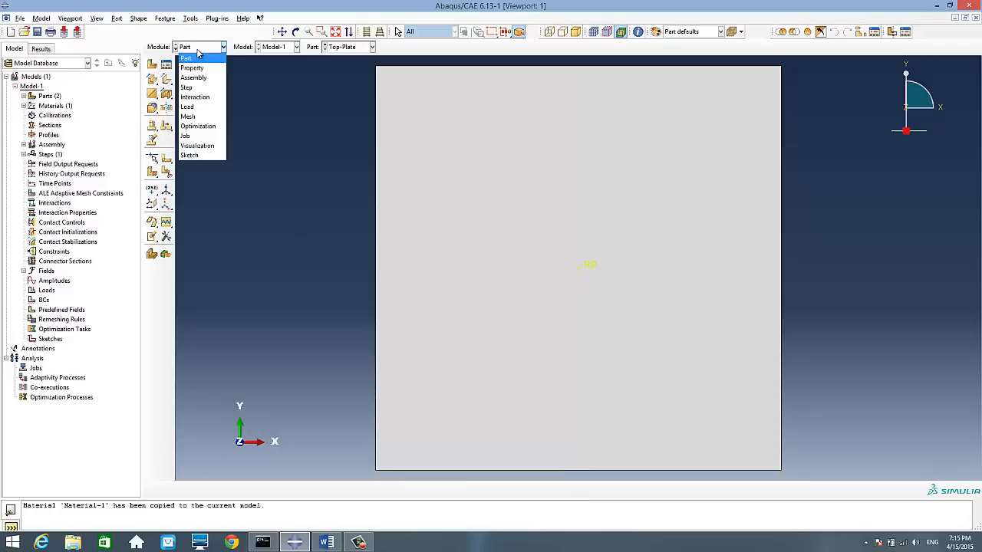
{"action": "left_click", "coordinate": [198, 51]}
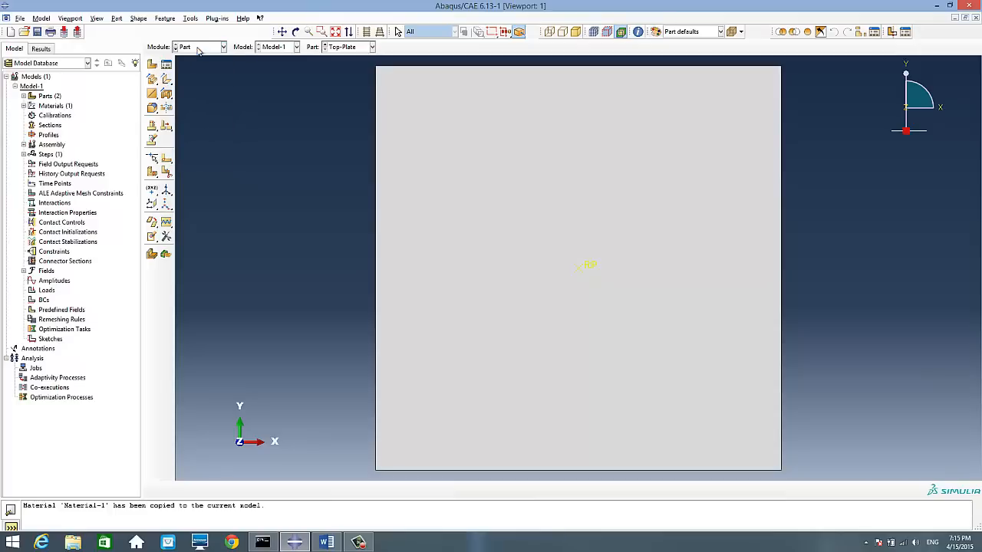
Copy the Top-Plate part to a new part named Lower-Plate, with no extra copy options
{"action": "left_click", "coordinate": [24, 96]}
{"action": "left_click", "coordinate": [40, 115]}
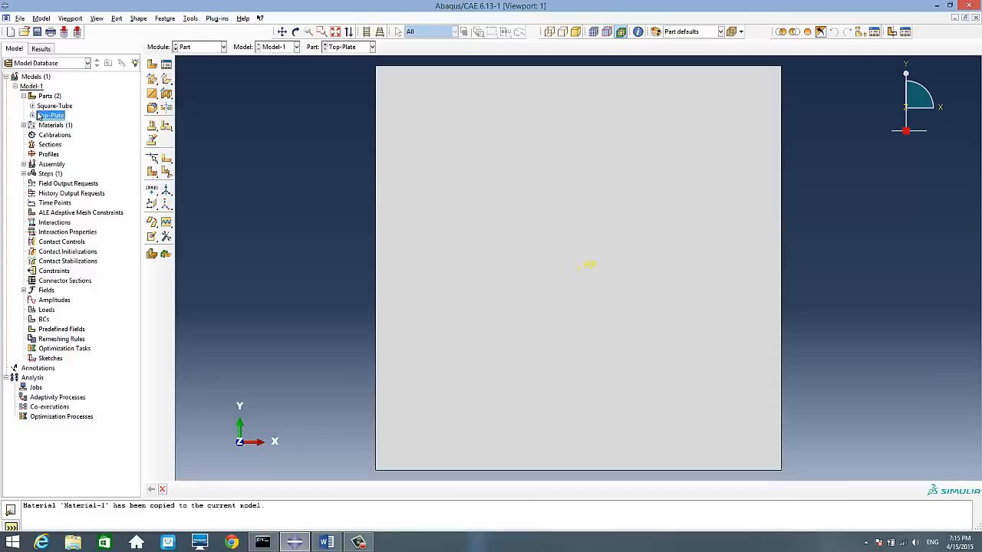
{"action": "right_click", "coordinate": [48, 115]}
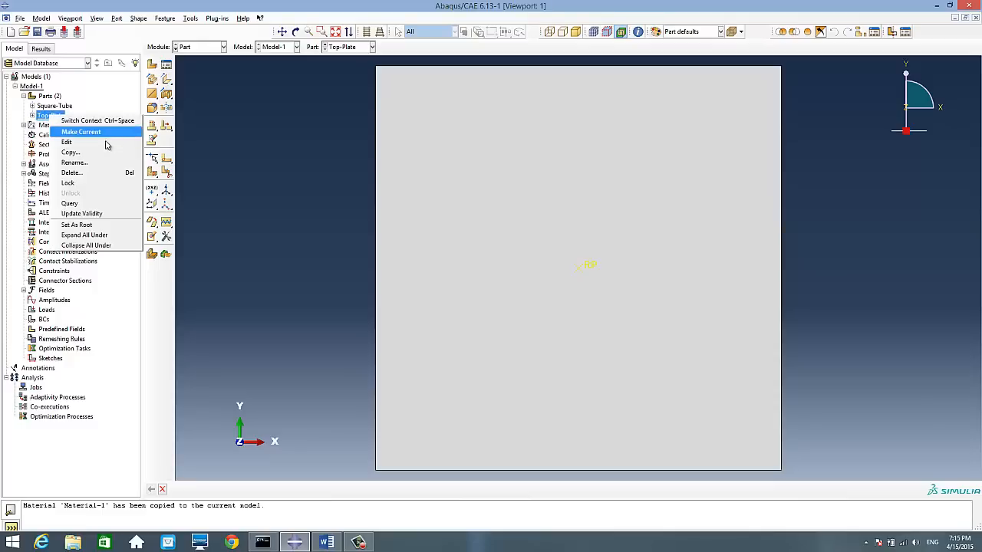
{"action": "left_click", "coordinate": [70, 152]}
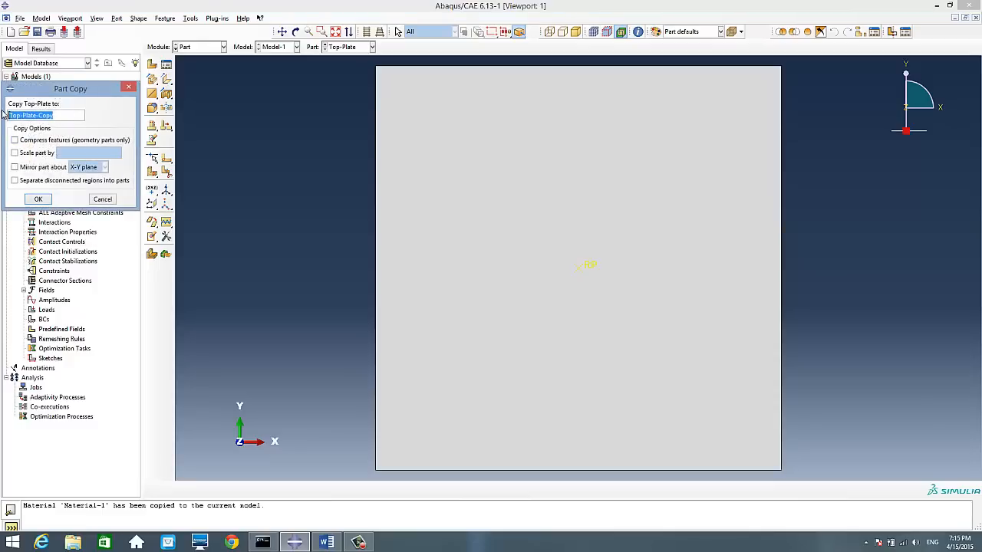
{"action": "type", "text": "Lower-Plate"}
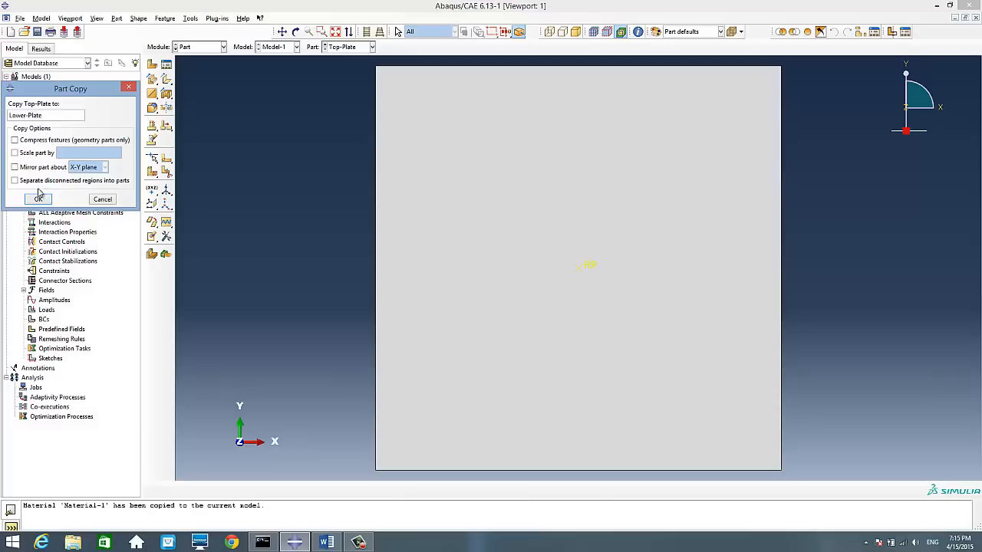
{"action": "left_click", "coordinate": [38, 199]}
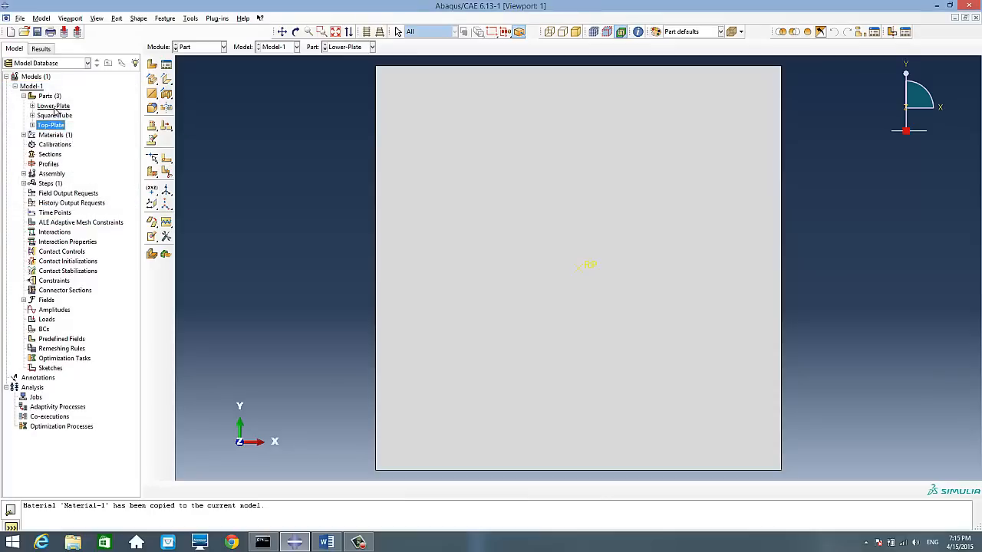
Rename the reference point feature of the Lower-Plate part to Lower
{"action": "left_click", "coordinate": [57, 109]}
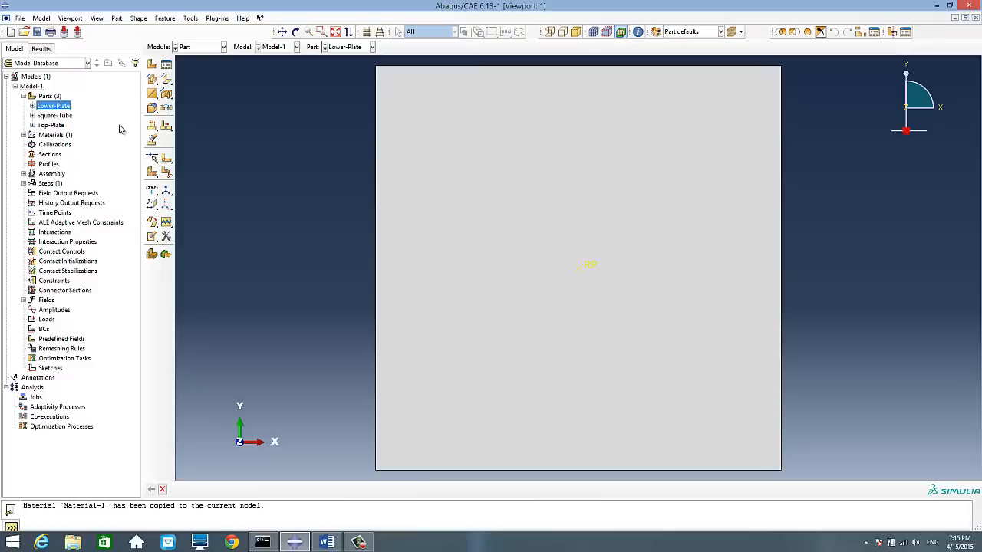
{"action": "left_click", "coordinate": [32, 105]}
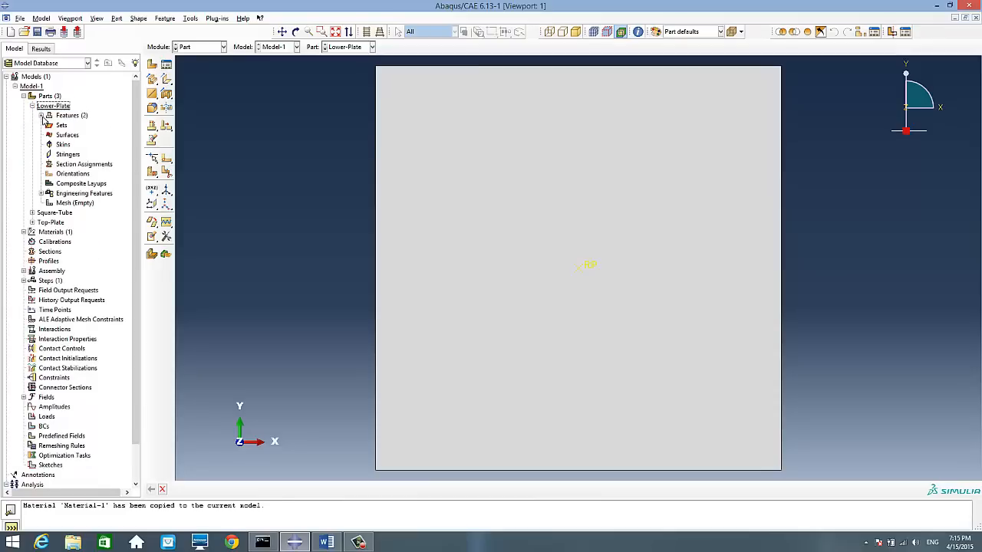
{"action": "left_click", "coordinate": [40, 115]}
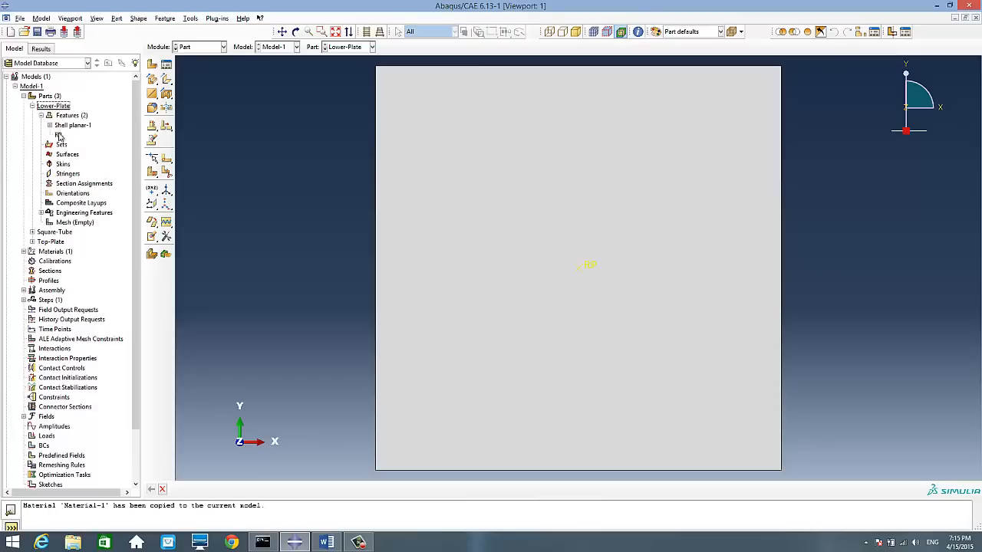
{"action": "left_click", "coordinate": [58, 135]}
{"action": "right_click", "coordinate": [57, 135]}
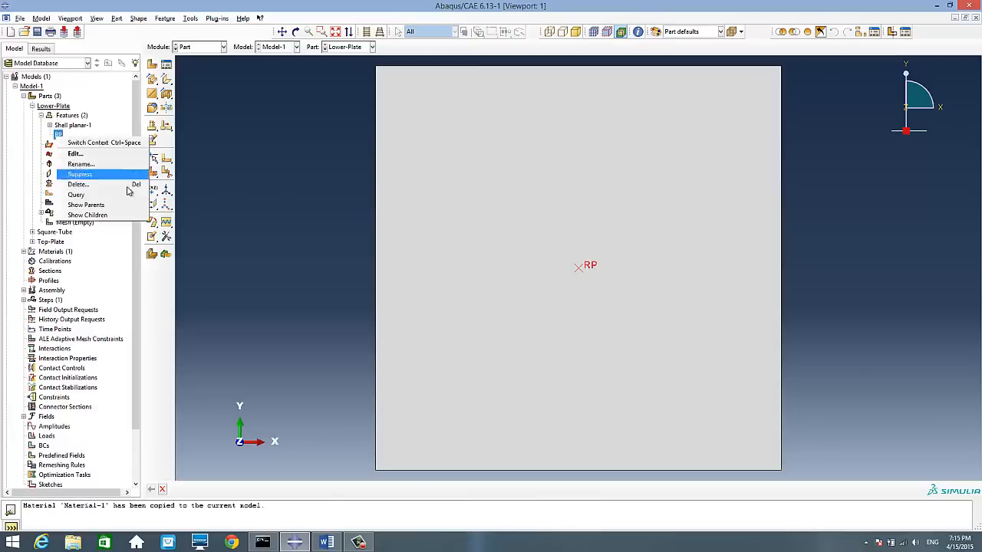
{"action": "left_click", "coordinate": [77, 162]}
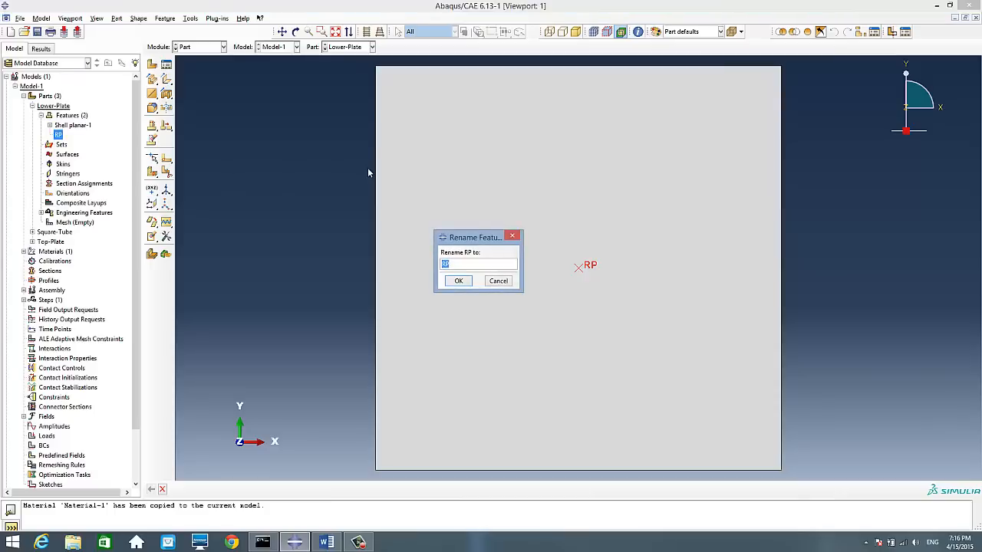
{"action": "type", "text": "Lower"}
{"action": "left_click", "coordinate": [453, 281]}
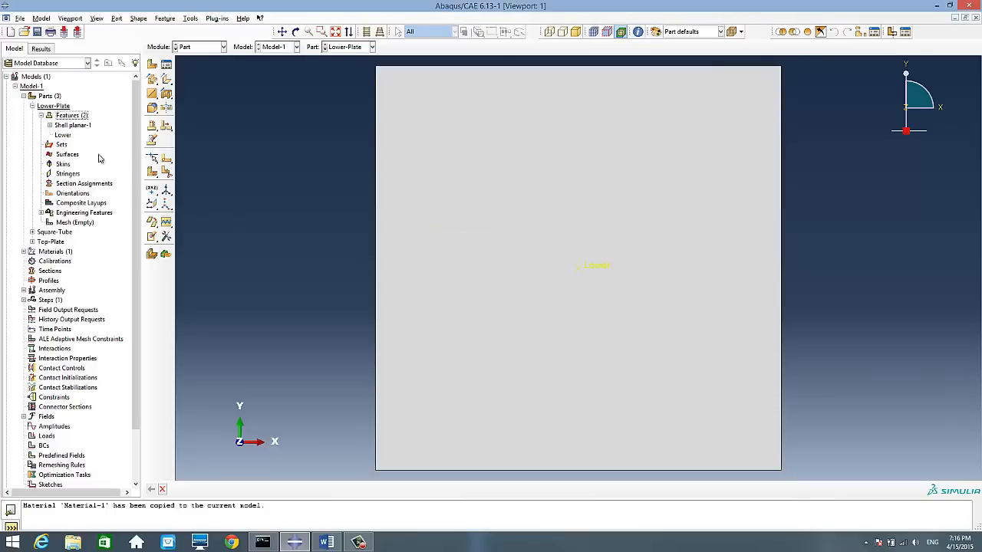
{"action": "left_click", "coordinate": [32, 106]}
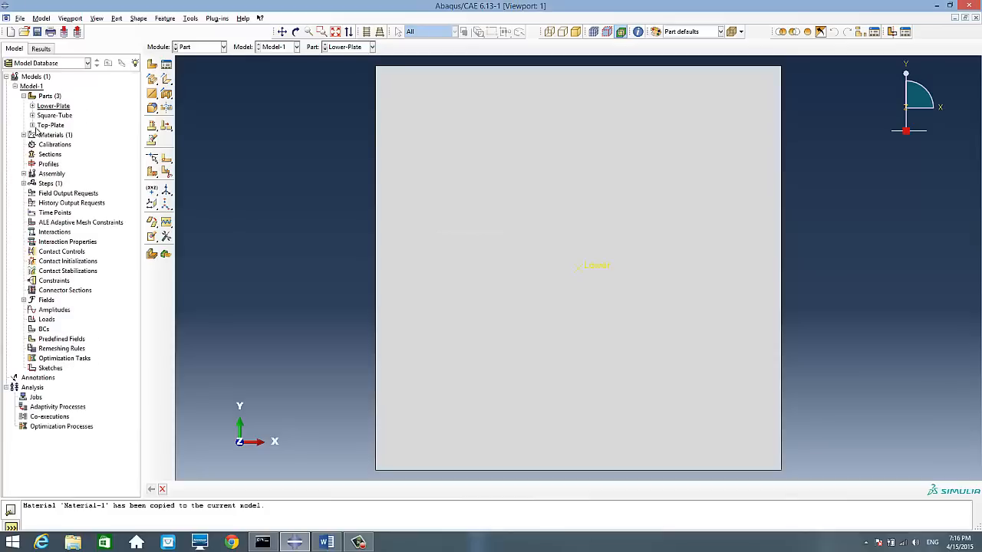
Rename the reference point feature of the Top-Plate part to Top and collapse the parts in the model tree
{"action": "left_click", "coordinate": [32, 125]}
{"action": "left_click", "coordinate": [40, 135]}
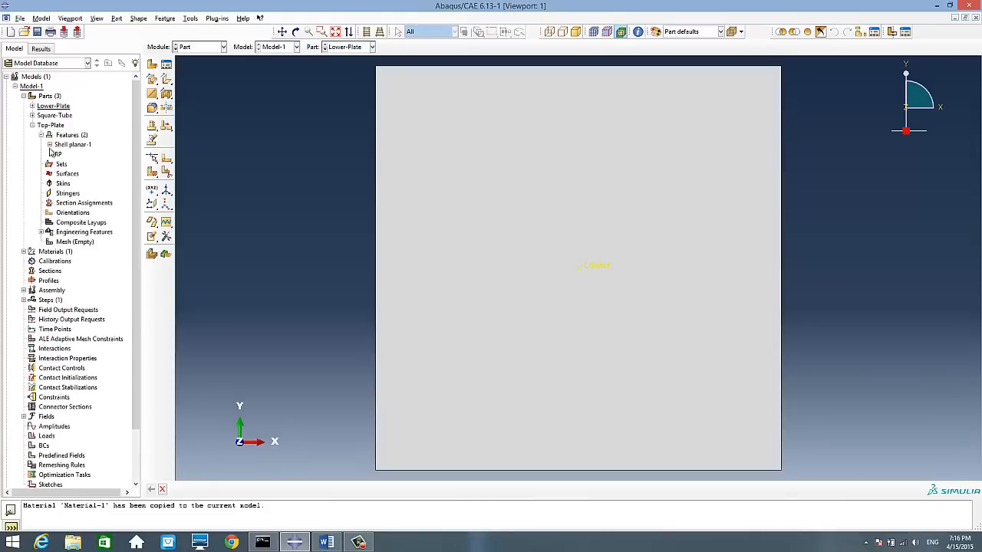
{"action": "right_click", "coordinate": [60, 155]}
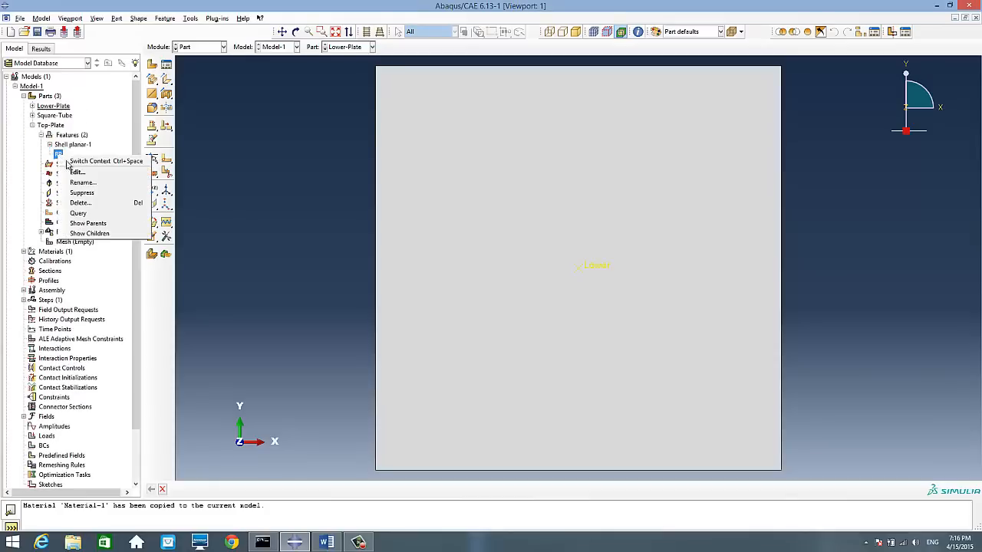
{"action": "left_click", "coordinate": [82, 183]}
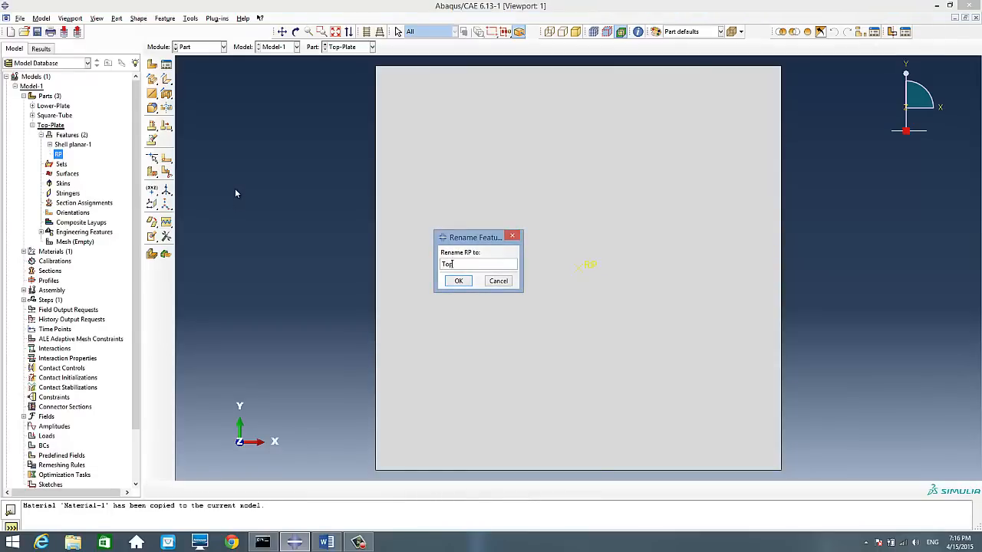
{"action": "left_click", "coordinate": [461, 280]}
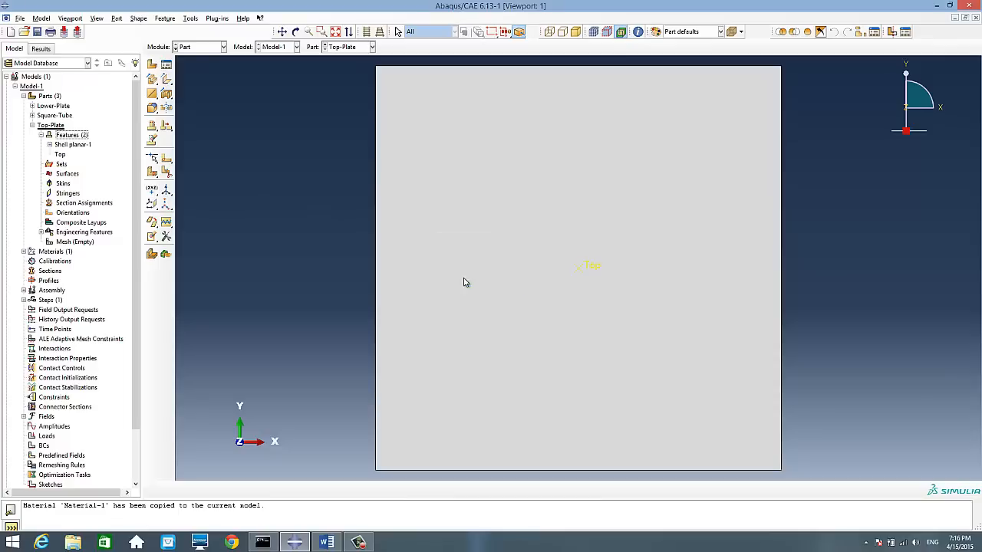
{"action": "left_click", "coordinate": [32, 125]}
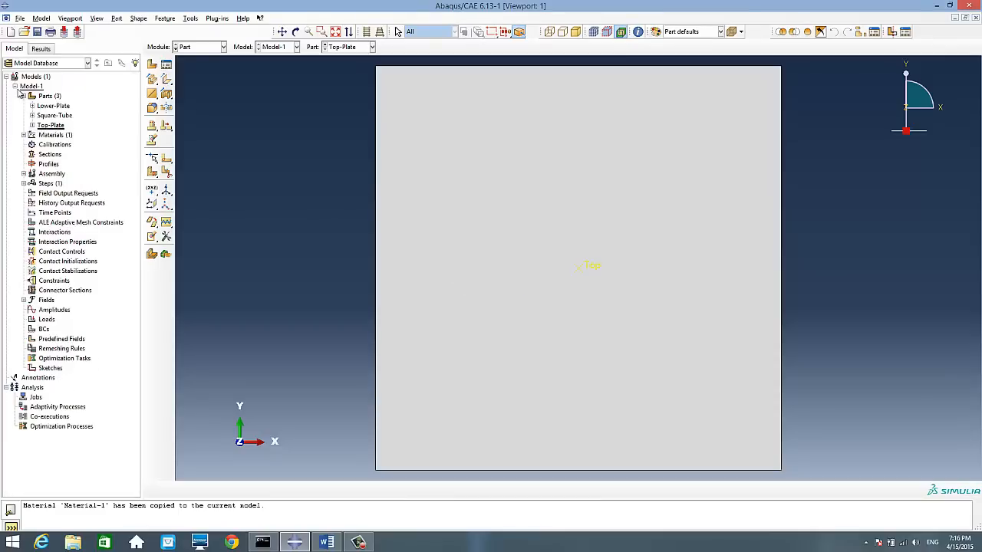
{"action": "left_click", "coordinate": [15, 86]}
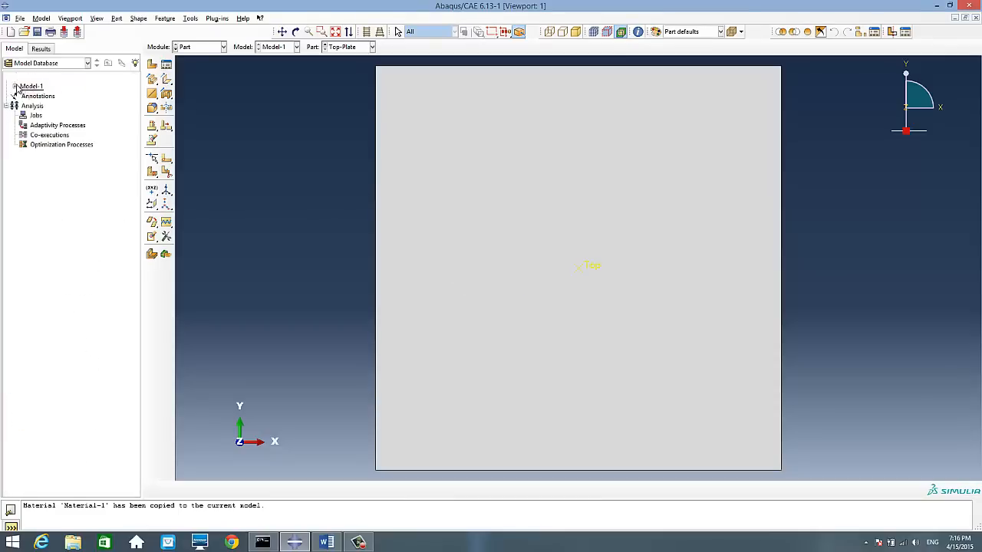
{"action": "left_click", "coordinate": [16, 86]}
{"action": "left_click", "coordinate": [23, 96]}
Switch to the Property module and make Square-Tube the current part
{"action": "left_click", "coordinate": [198, 47]}
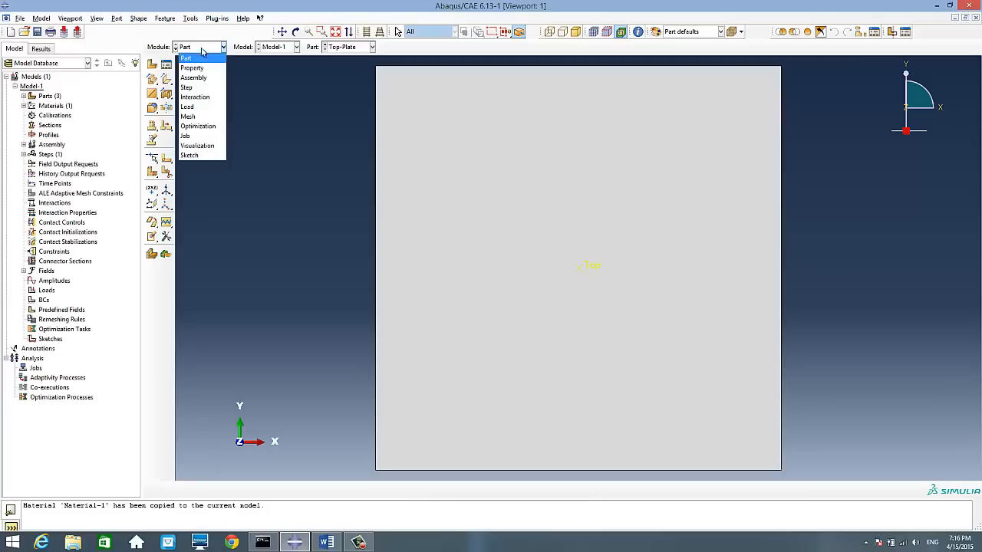
{"action": "left_click", "coordinate": [205, 50]}
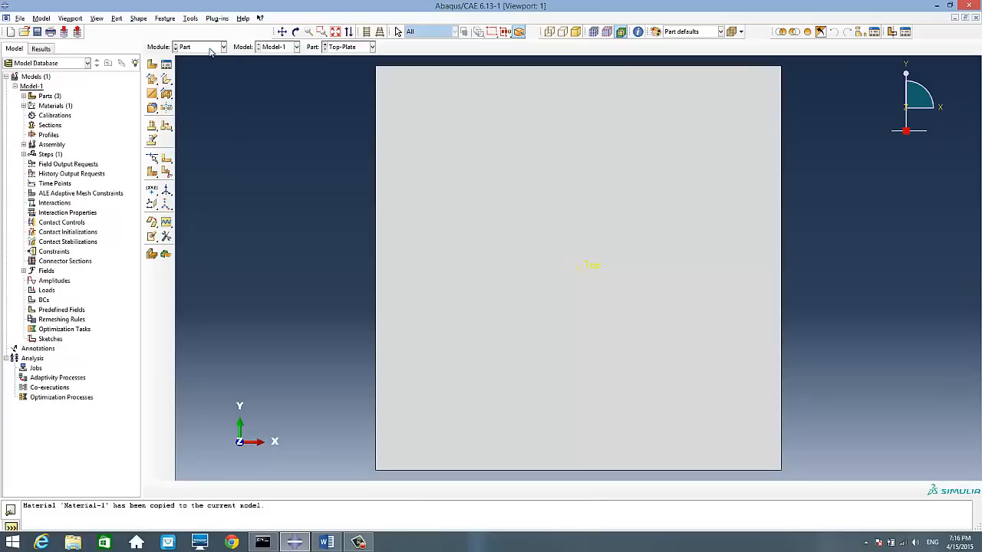
{"action": "left_click", "coordinate": [212, 50]}
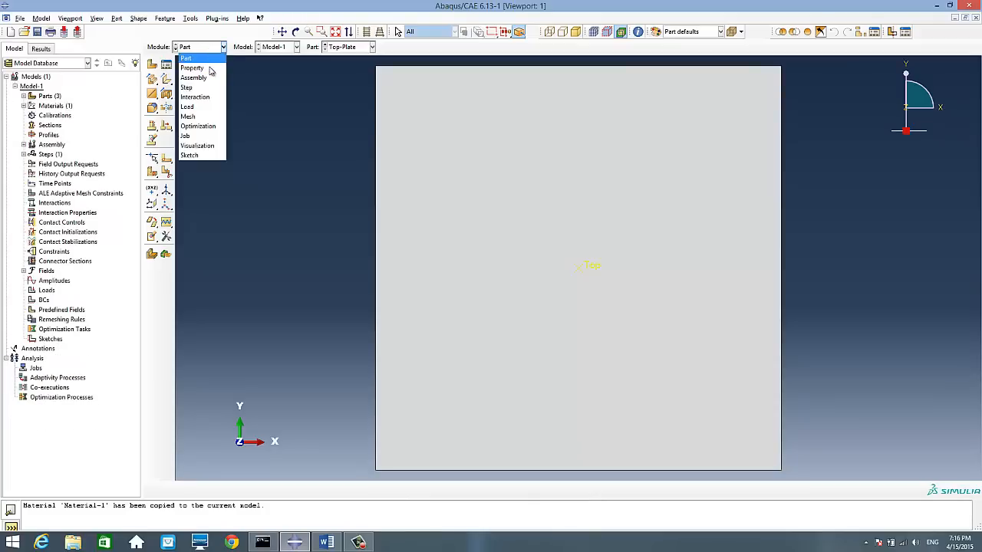
{"action": "left_click", "coordinate": [194, 68]}
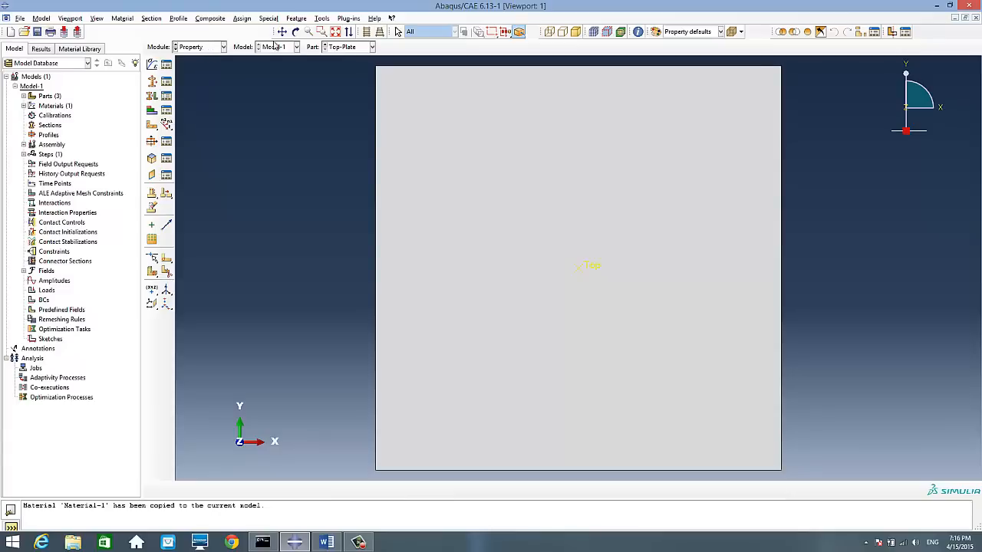
{"action": "left_click", "coordinate": [351, 49]}
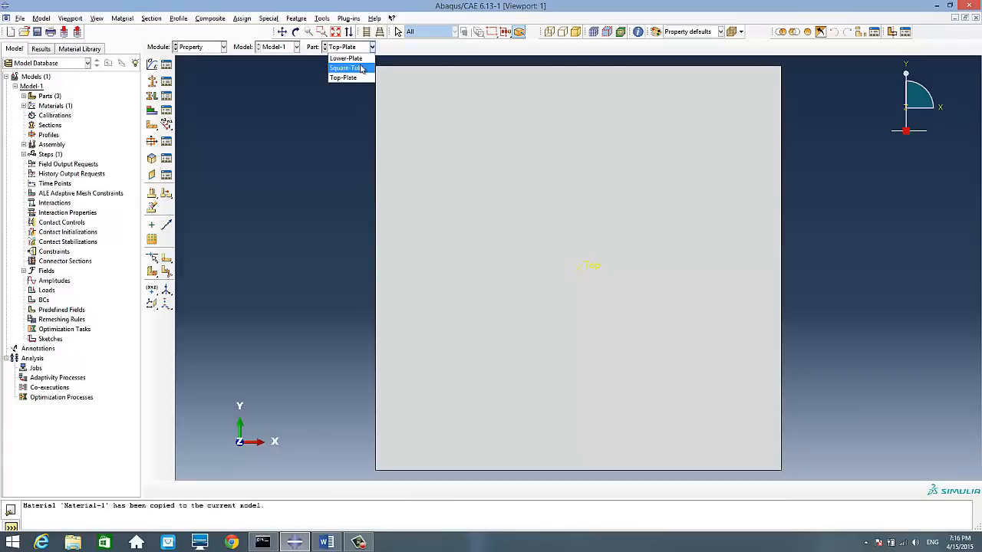
{"action": "left_click", "coordinate": [346, 68]}
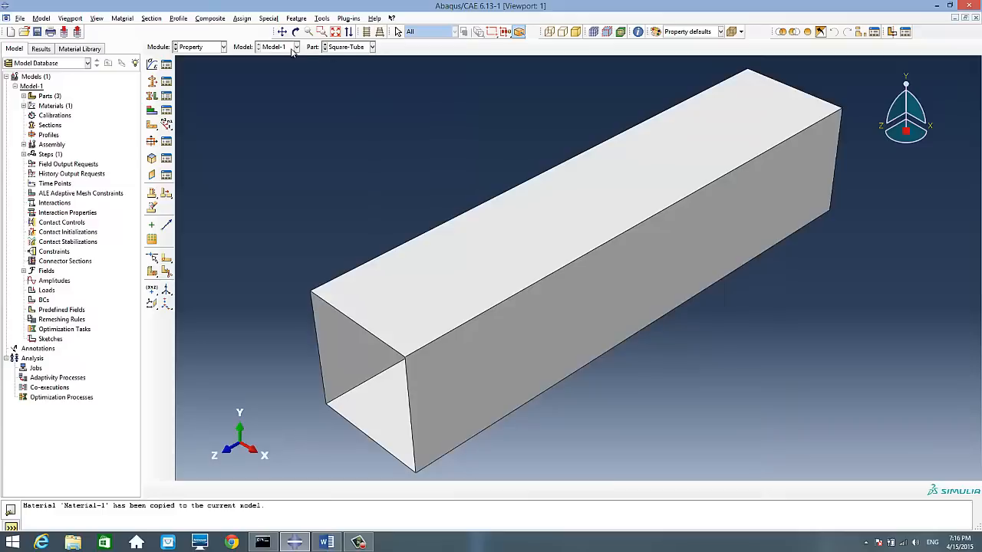
Delete the existing material Material-1 from the model in the Material Manager
{"action": "left_click", "coordinate": [166, 67]}
{"action": "left_click_drag", "start_coordinate": [325, 96], "coordinate": [311, 103]}
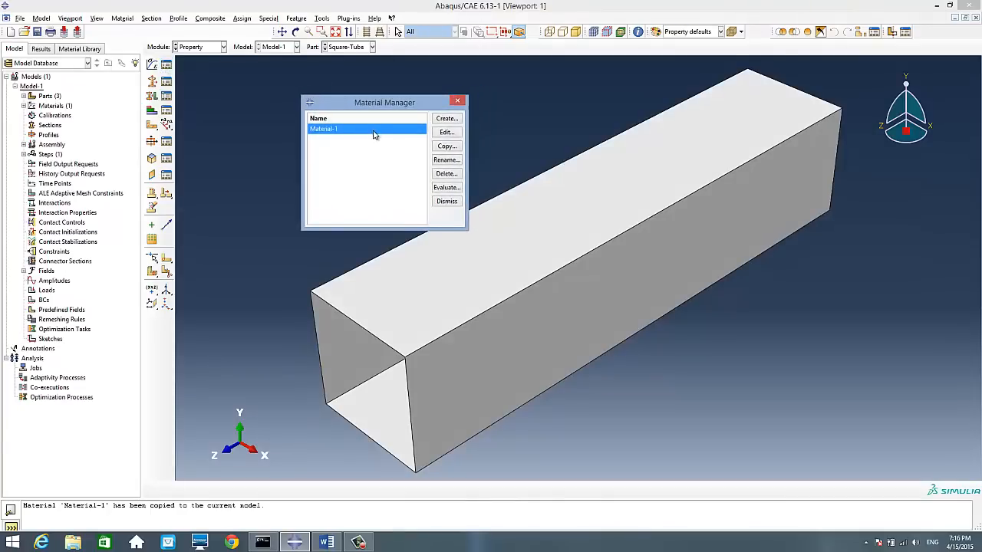
{"action": "left_click", "coordinate": [449, 175]}
{"action": "left_click", "coordinate": [465, 282]}
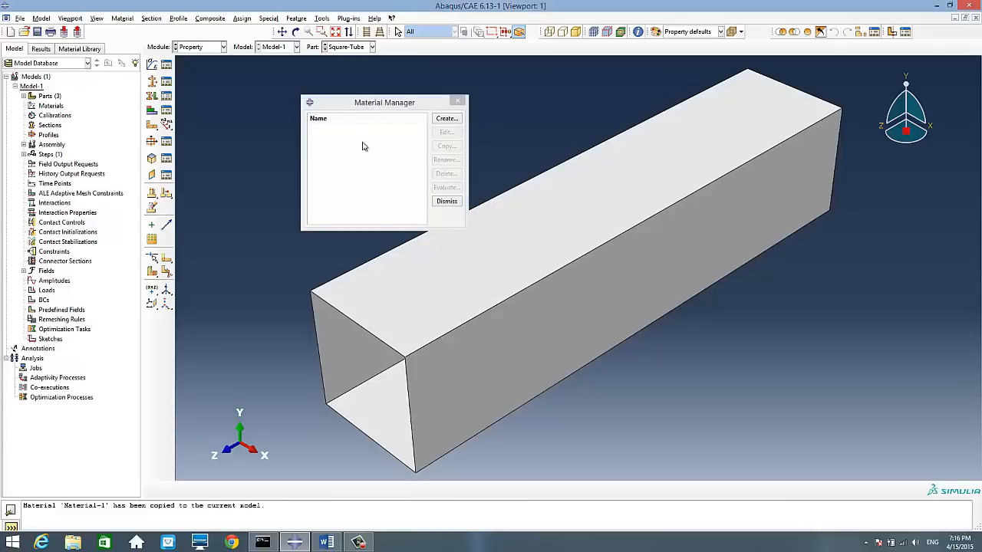
Create a new material named Aluminum and add a uniform Density behavior to it
{"action": "left_click_drag", "start_coordinate": [388, 105], "coordinate": [395, 122]}
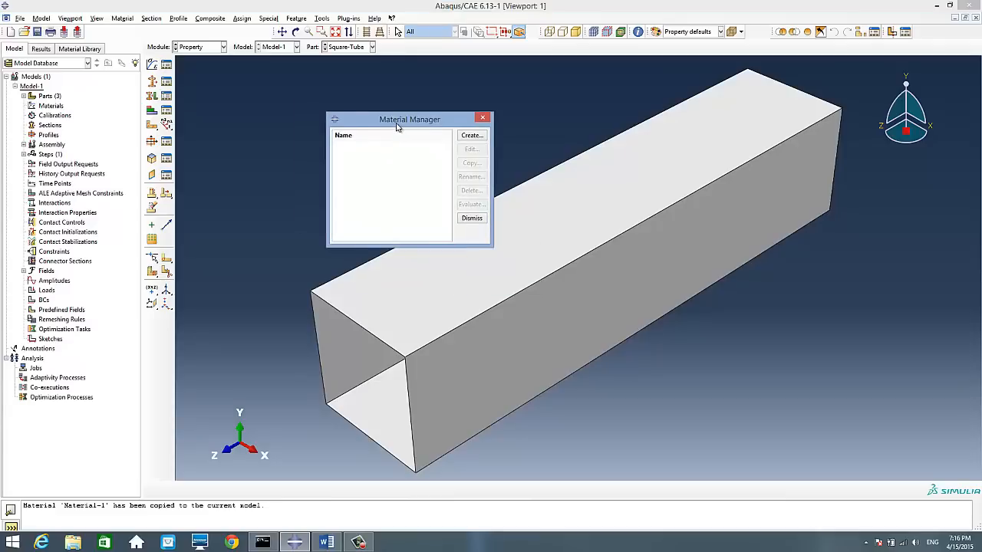
{"action": "left_click", "coordinate": [453, 136]}
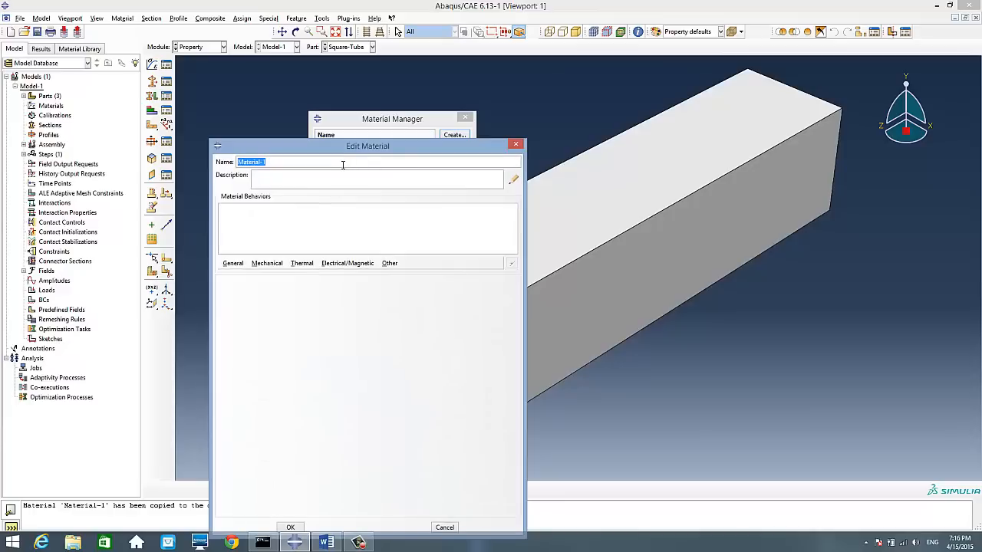
{"action": "type", "text": "Aluminum"}
{"action": "left_click", "coordinate": [233, 263]}
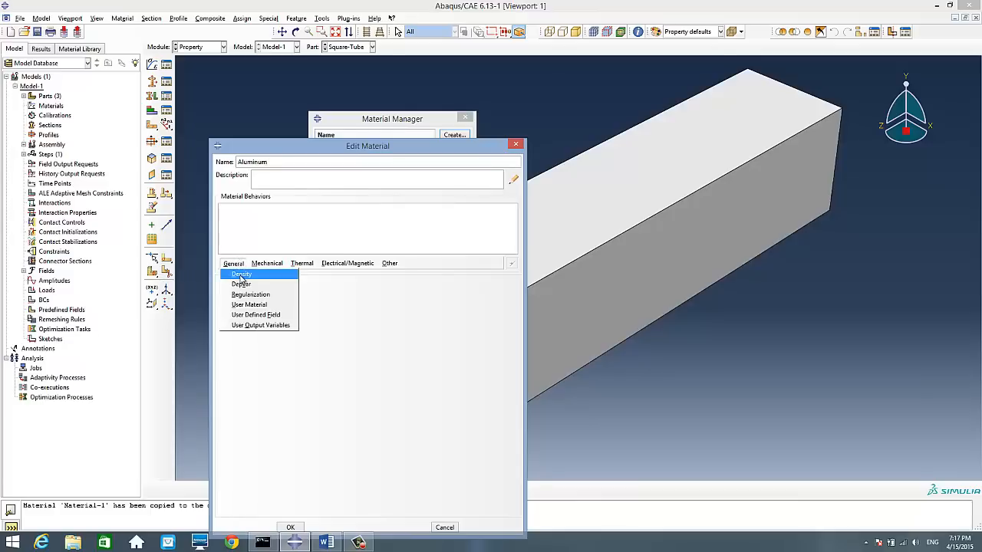
{"action": "left_click", "coordinate": [241, 274]}
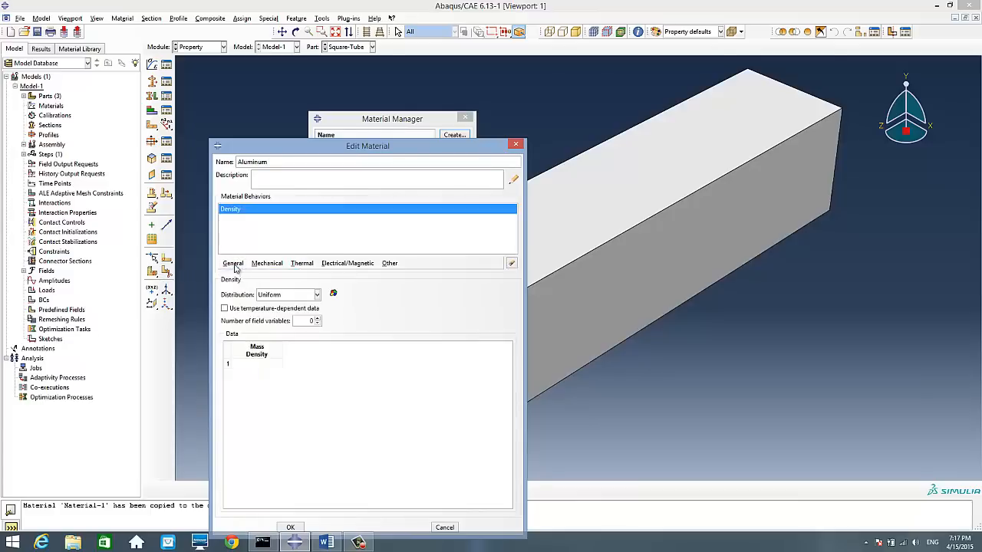
{"action": "left_click", "coordinate": [256, 363]}
Switch to the Word document with the material data and copy the density value 2.7E-009
{"action": "left_click", "coordinate": [325, 542]}
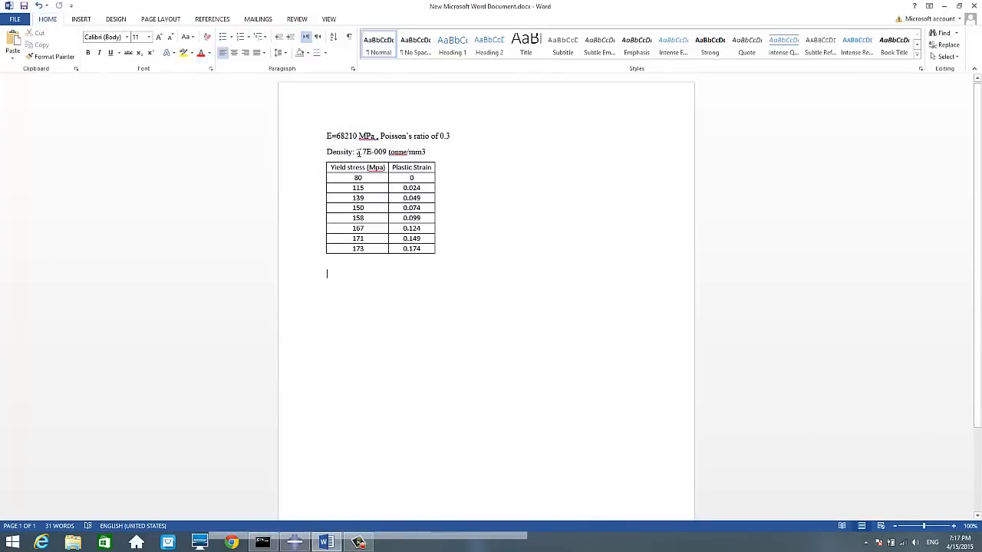
{"action": "left_click_drag", "start_coordinate": [358, 152], "coordinate": [379, 153]}
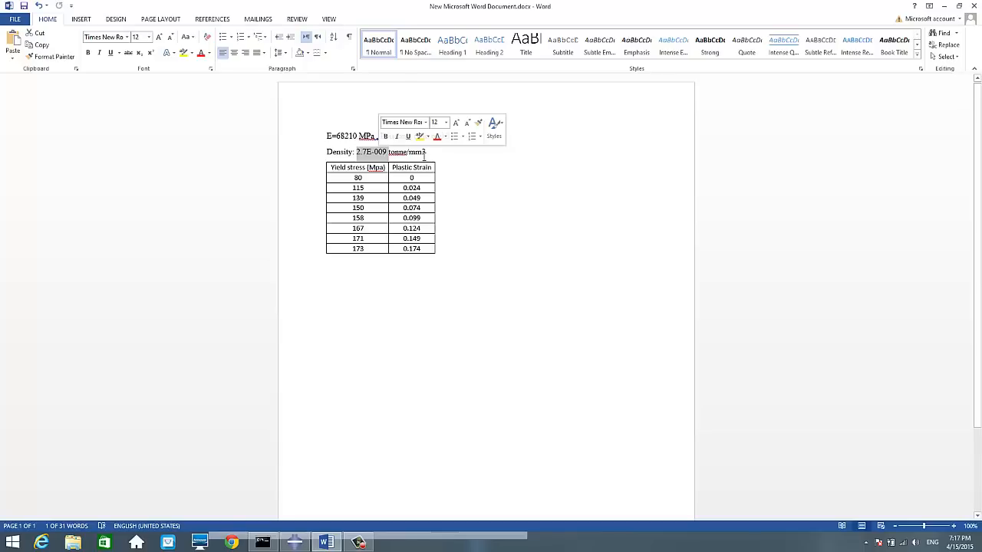
{"action": "right_click", "coordinate": [384, 156]}
{"action": "left_click", "coordinate": [398, 173]}
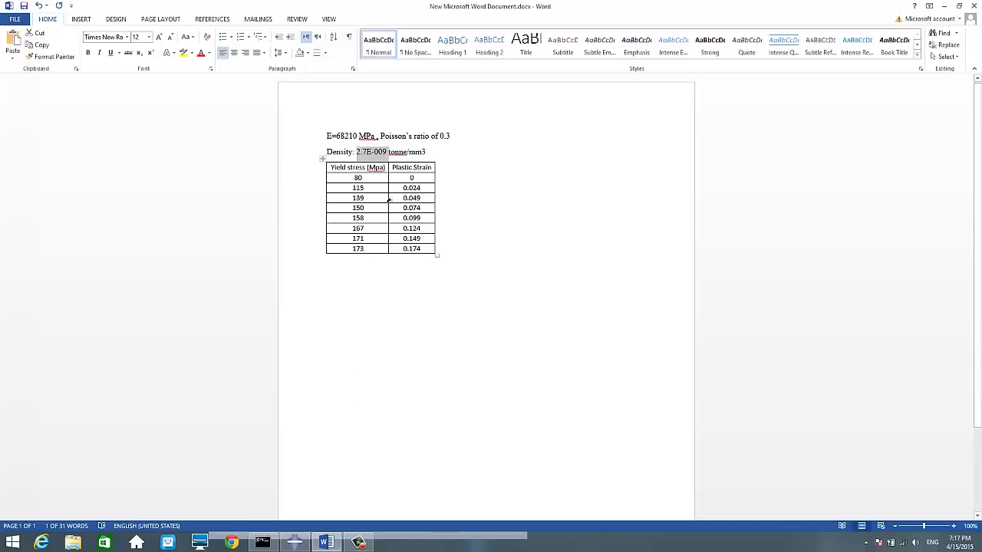
Copy the selected density value, switch back to Abaqus and enter 2.7E-009 as the Aluminum material's mass density
{"action": "right_click", "coordinate": [388, 155]}
{"action": "left_click", "coordinate": [406, 174]}
{"action": "left_click", "coordinate": [294, 542]}
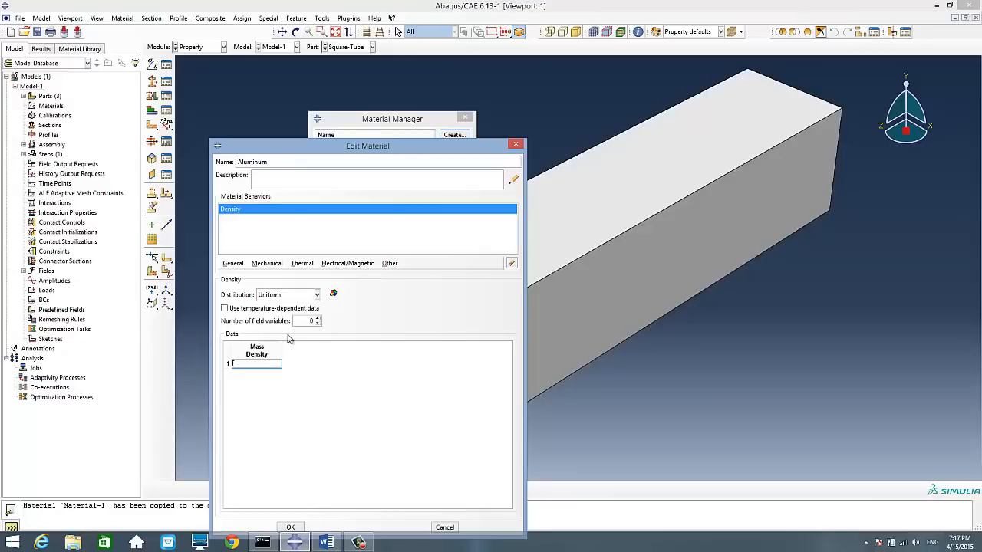
{"action": "right_click", "coordinate": [247, 362]}
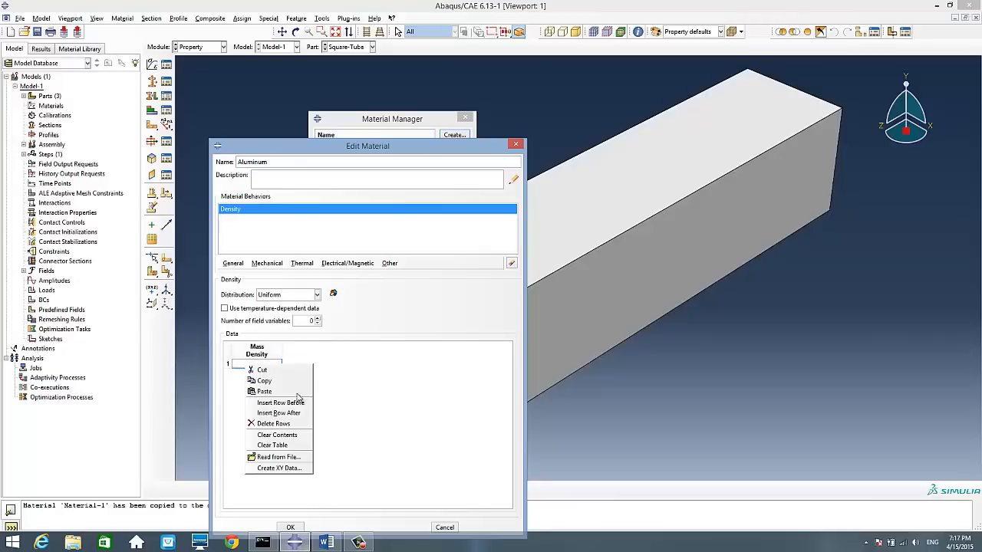
{"action": "left_click", "coordinate": [275, 382]}
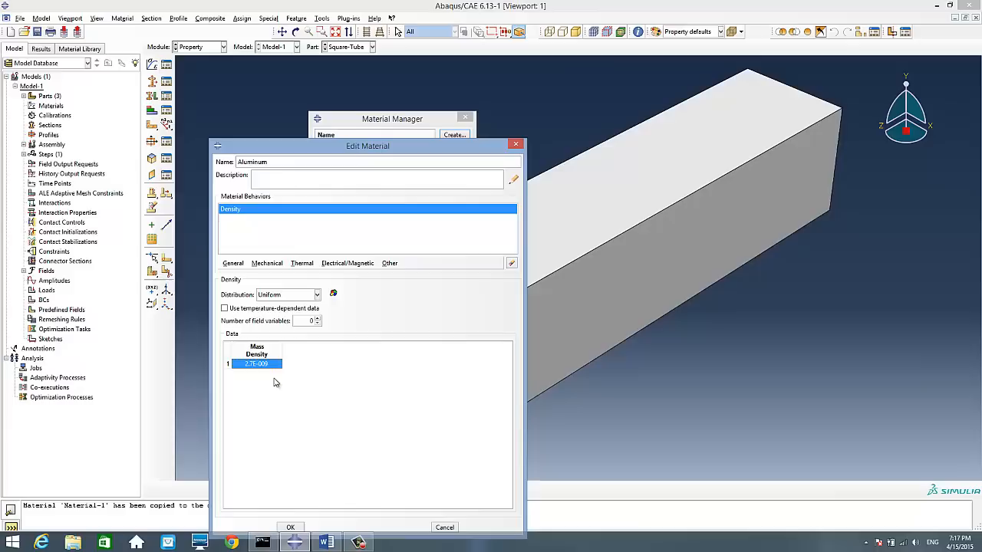
Add an isotropic Elastic behavior to the Aluminum material and start editing its Young's modulus
{"action": "left_click", "coordinate": [259, 265]}
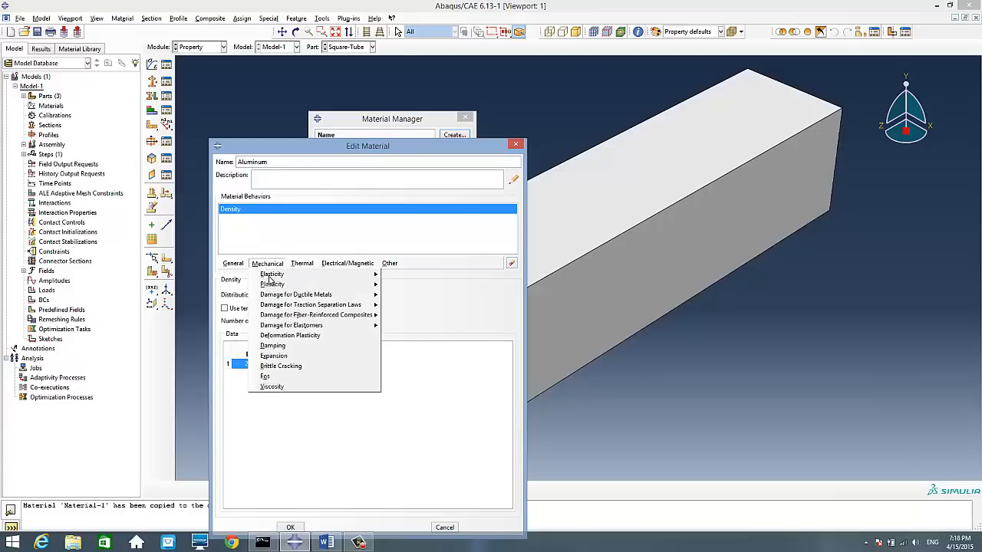
{"action": "mouse_move", "coordinate": [295, 278]}
{"action": "left_click", "coordinate": [401, 274]}
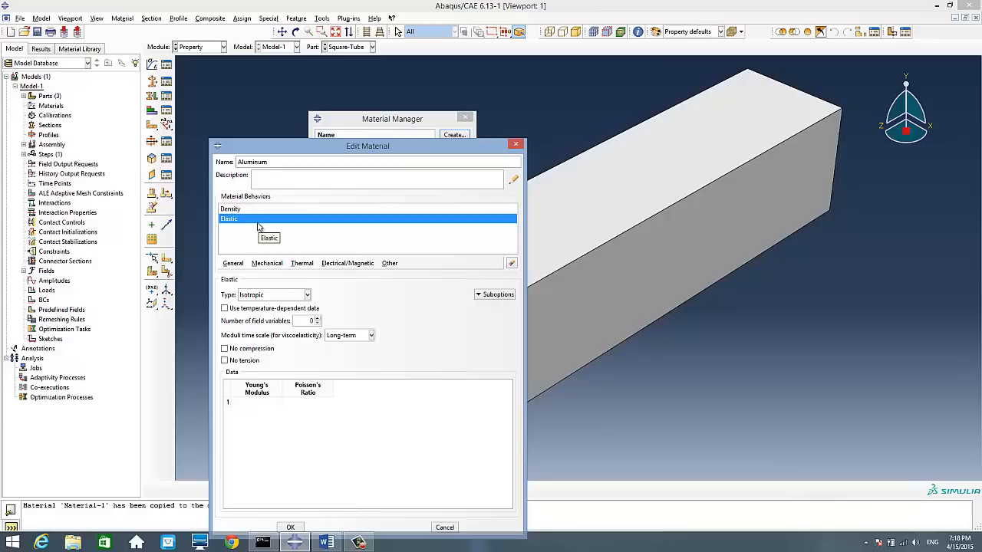
{"action": "double_click", "coordinate": [264, 403]}
Switch to the Word document and copy the Young's modulus value 68210
{"action": "left_click", "coordinate": [325, 542]}
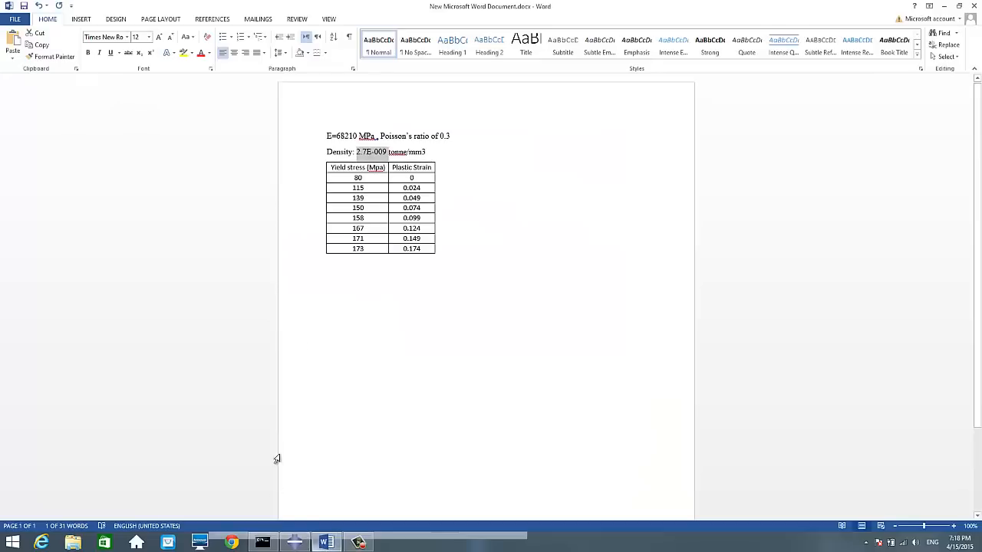
{"action": "left_click_drag", "start_coordinate": [358, 136], "coordinate": [335, 135]}
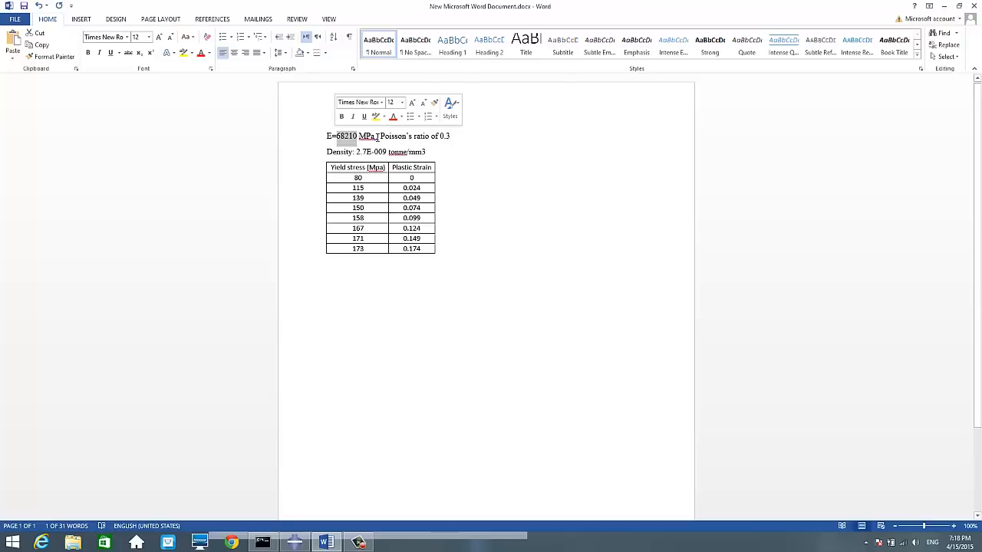
{"action": "right_click", "coordinate": [355, 139]}
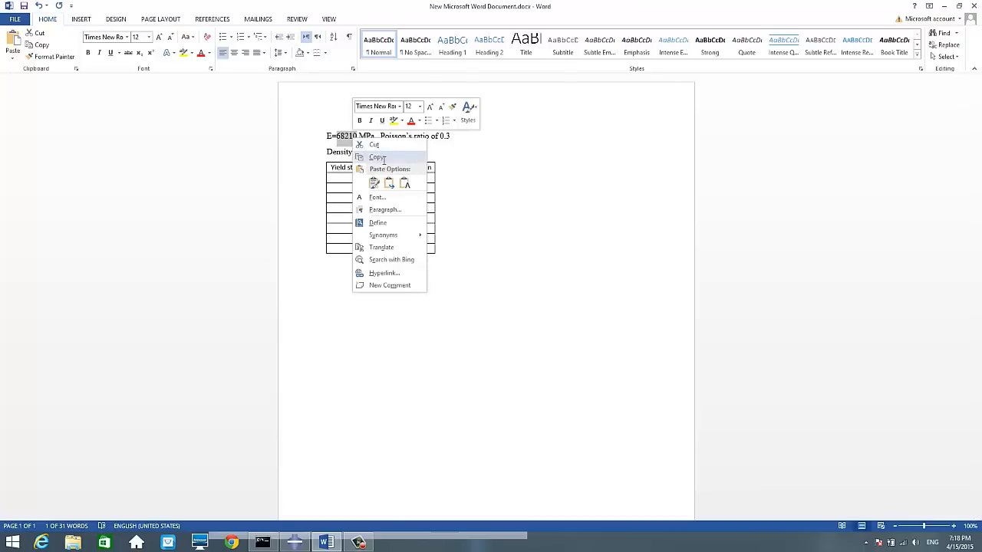
{"action": "left_click", "coordinate": [376, 157]}
Back in Abaqus, set the elastic Young's modulus to 68210 and Poisson's ratio to 0.3, checking the ratio in Word
{"action": "left_click", "coordinate": [295, 542]}
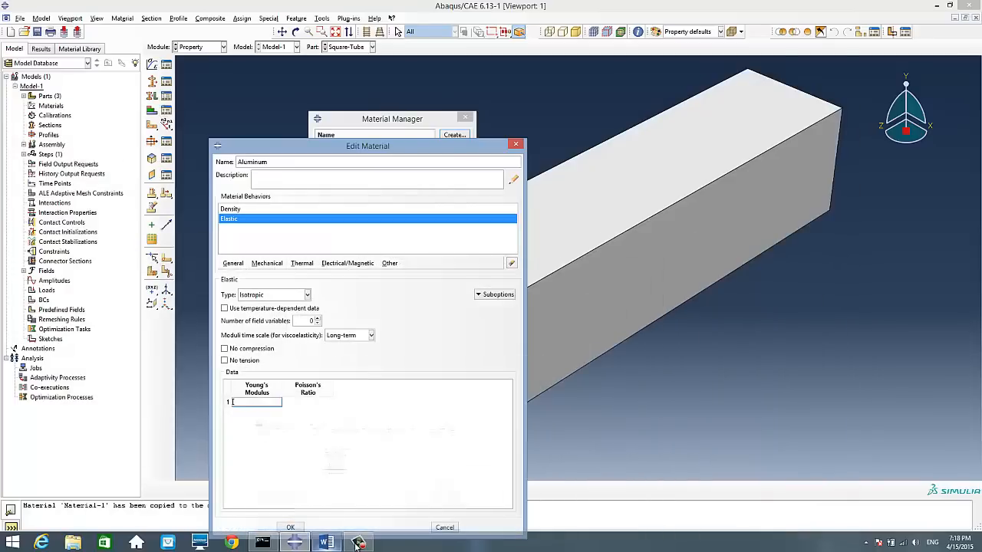
{"action": "right_click", "coordinate": [258, 404]}
{"action": "left_click", "coordinate": [288, 434]}
{"action": "key", "text": "Tab"}
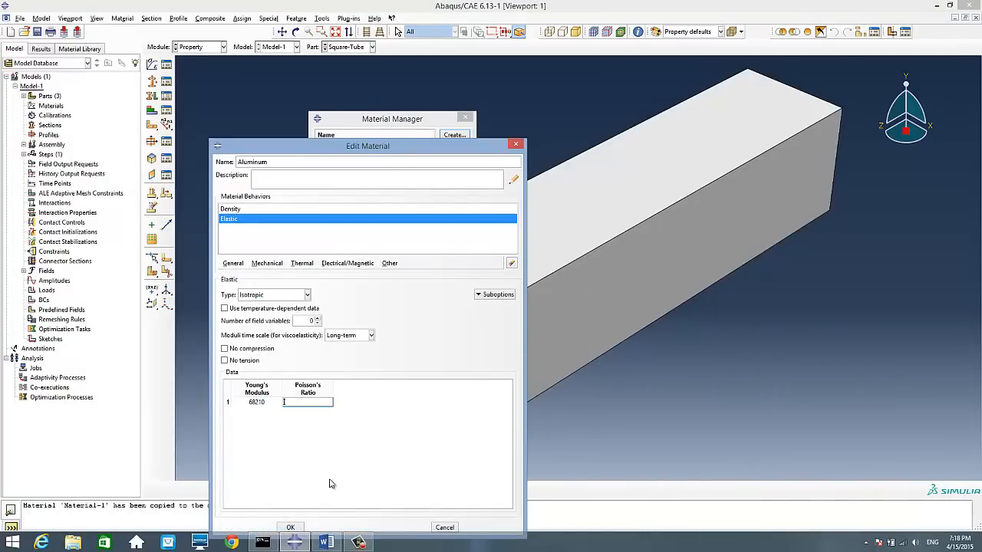
{"action": "left_click", "coordinate": [328, 542]}
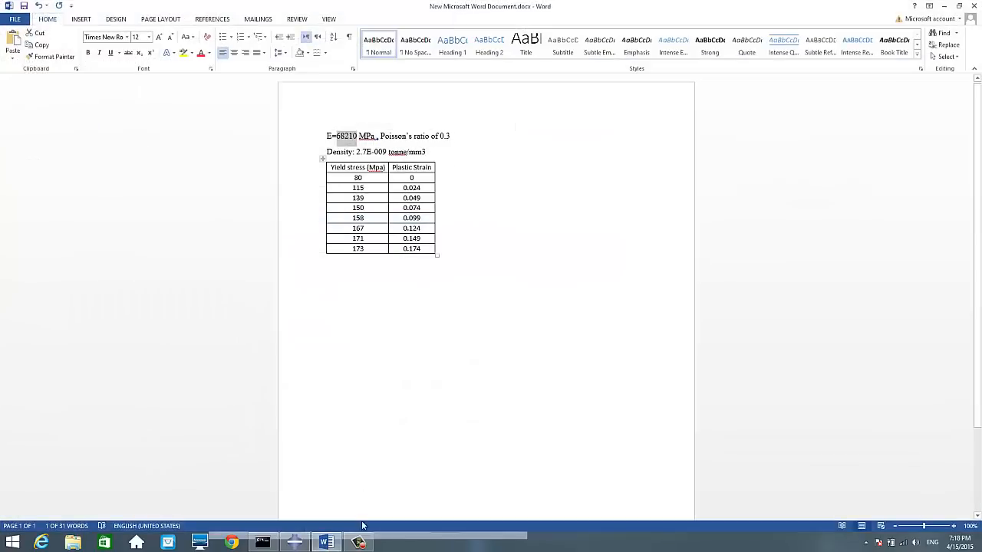
{"action": "left_click", "coordinate": [295, 542]}
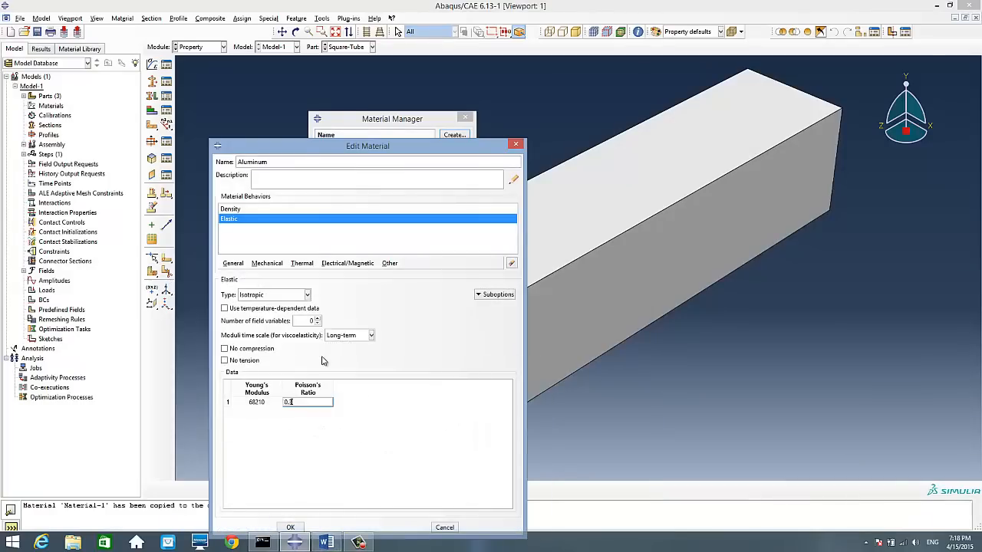
Add a Plastic behavior with isotropic hardening to the Aluminum material
{"action": "left_click", "coordinate": [267, 264]}
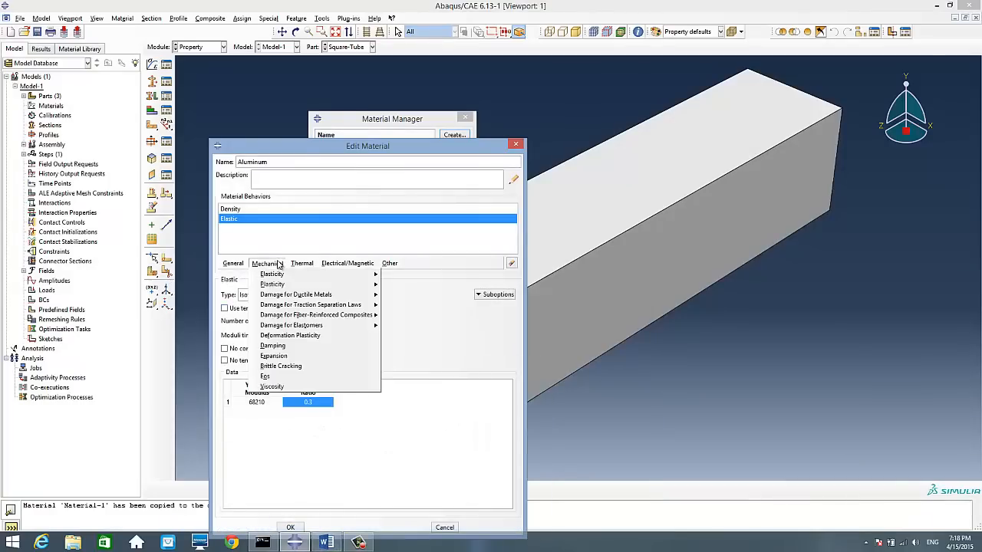
{"action": "mouse_move", "coordinate": [280, 286]}
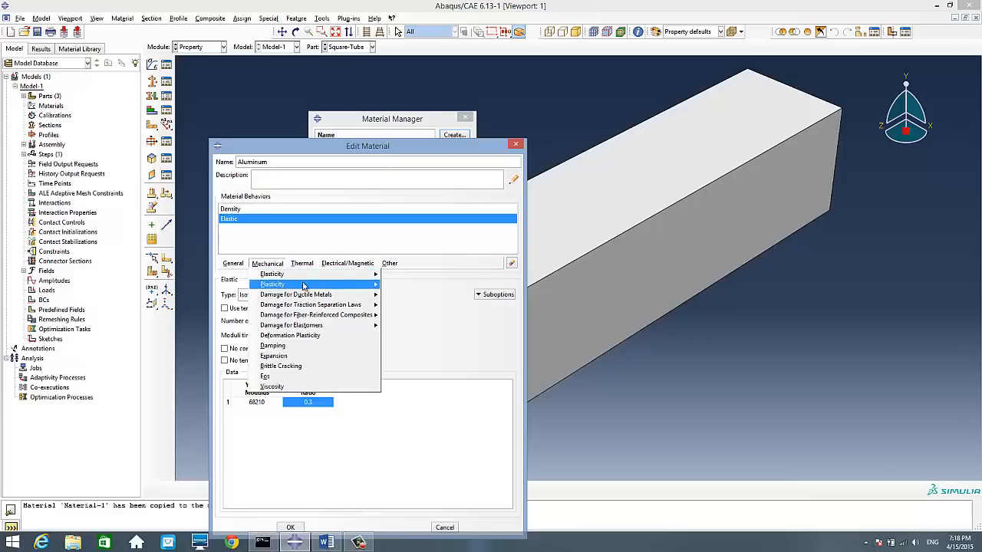
{"action": "left_click", "coordinate": [399, 285]}
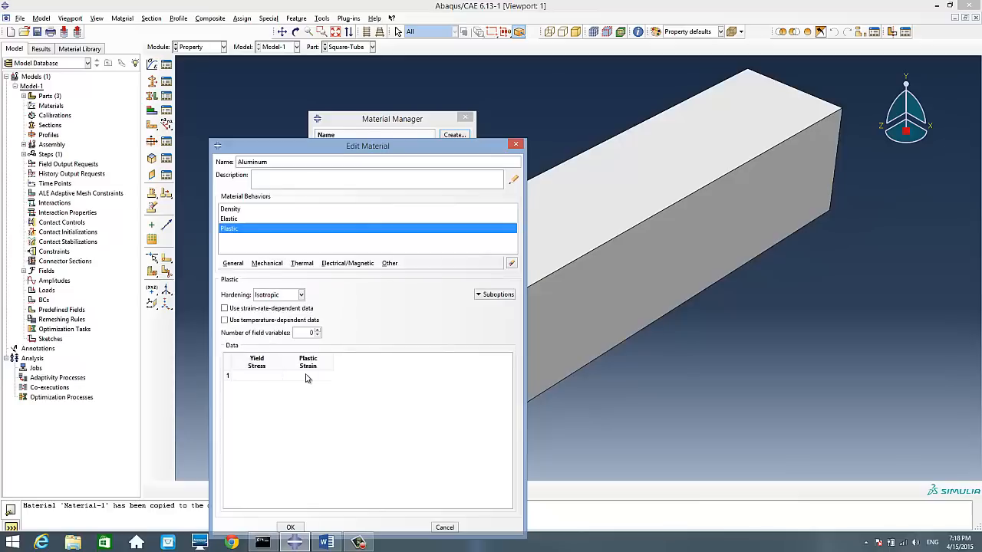
Switch to Word and copy the yield stress and plastic strain rows, from 80 and 0 through 173 and 0.174
{"action": "left_click", "coordinate": [324, 542]}
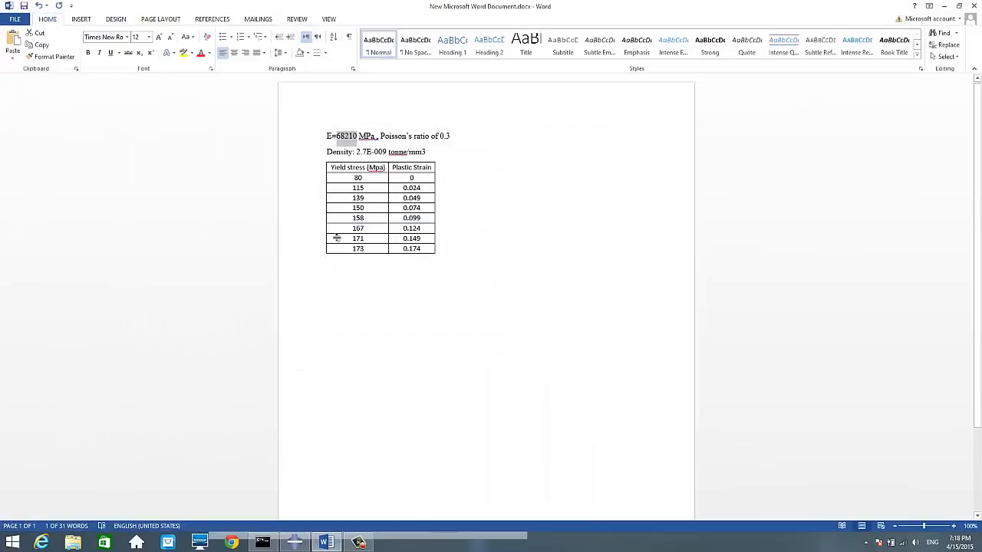
{"action": "left_click_drag", "start_coordinate": [340, 177], "coordinate": [412, 261]}
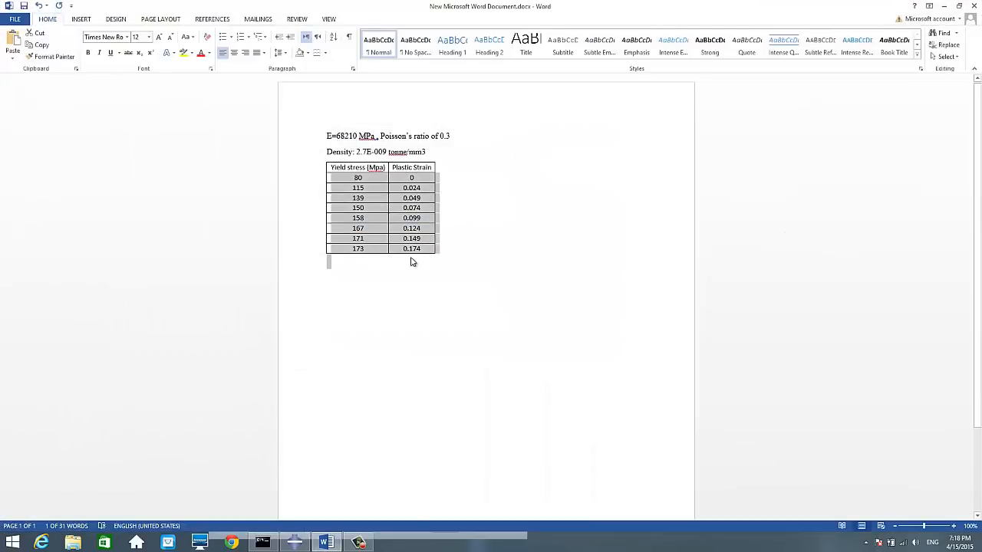
{"action": "right_click", "coordinate": [372, 181]}
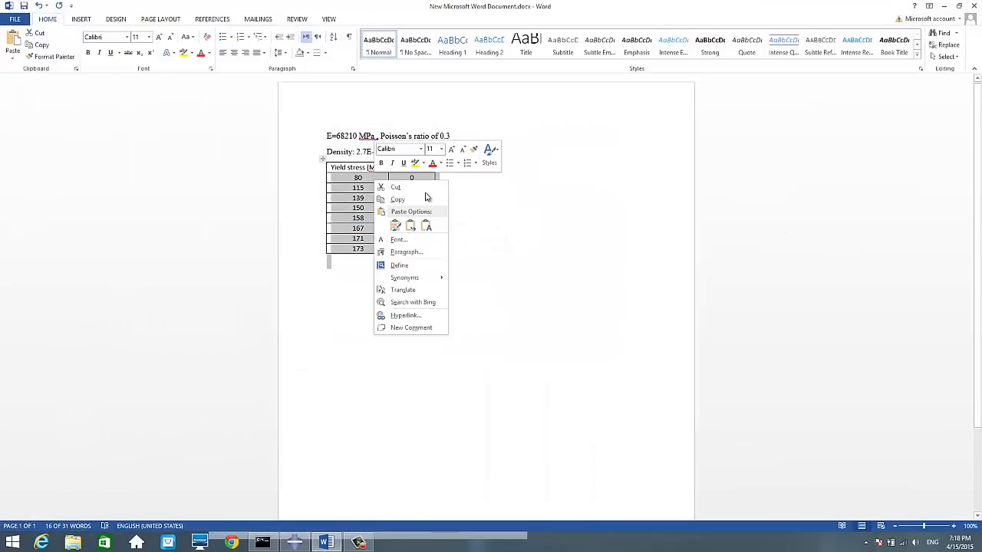
{"action": "left_click", "coordinate": [426, 207]}
Switch back to Abaqus and paste the copied yield stress and plastic strain values into the plastic data table from row 1
{"action": "left_click", "coordinate": [295, 542]}
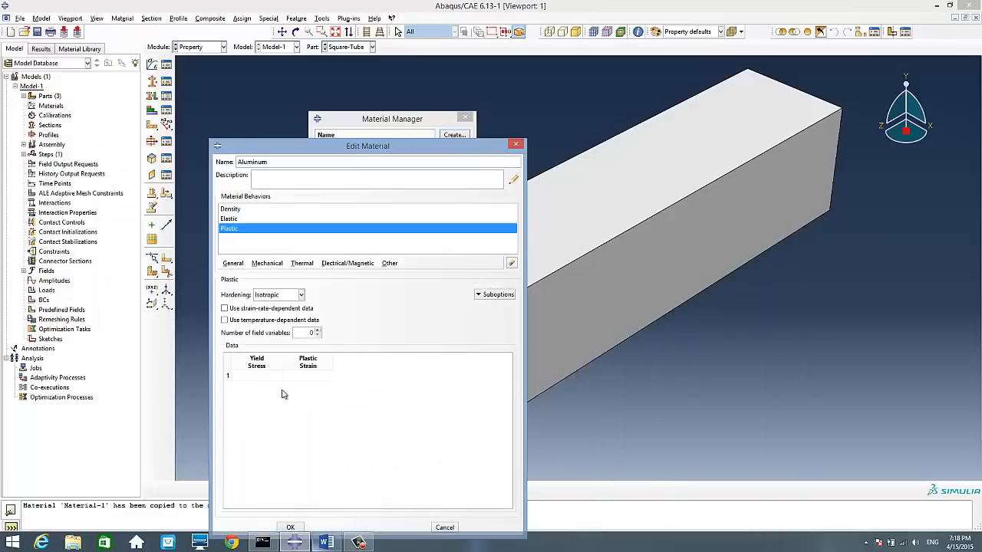
{"action": "left_click", "coordinate": [258, 376]}
{"action": "right_click", "coordinate": [261, 384]}
{"action": "left_click", "coordinate": [277, 405]}
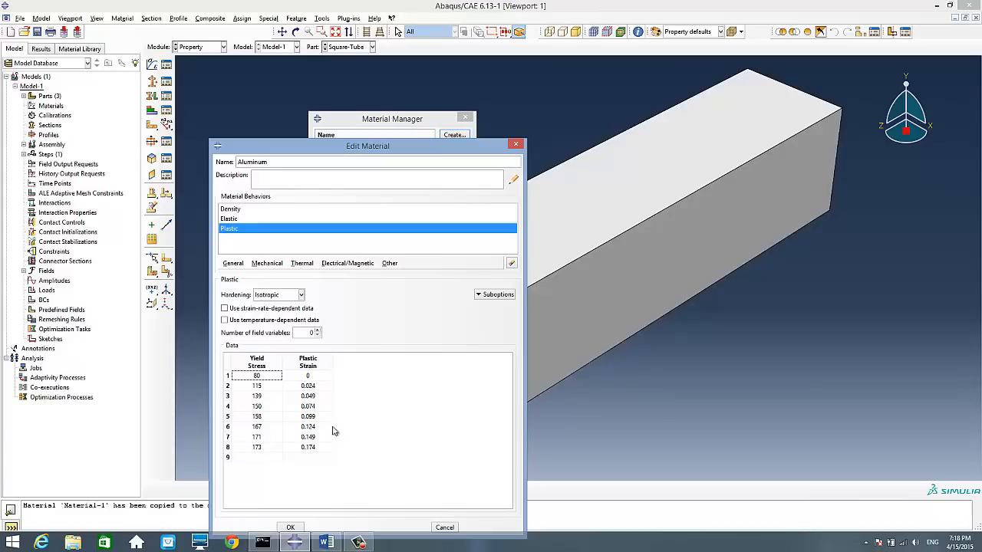
Delete the empty row 9 from the plastic data table
{"action": "left_click", "coordinate": [304, 459]}
{"action": "left_click", "coordinate": [286, 458]}
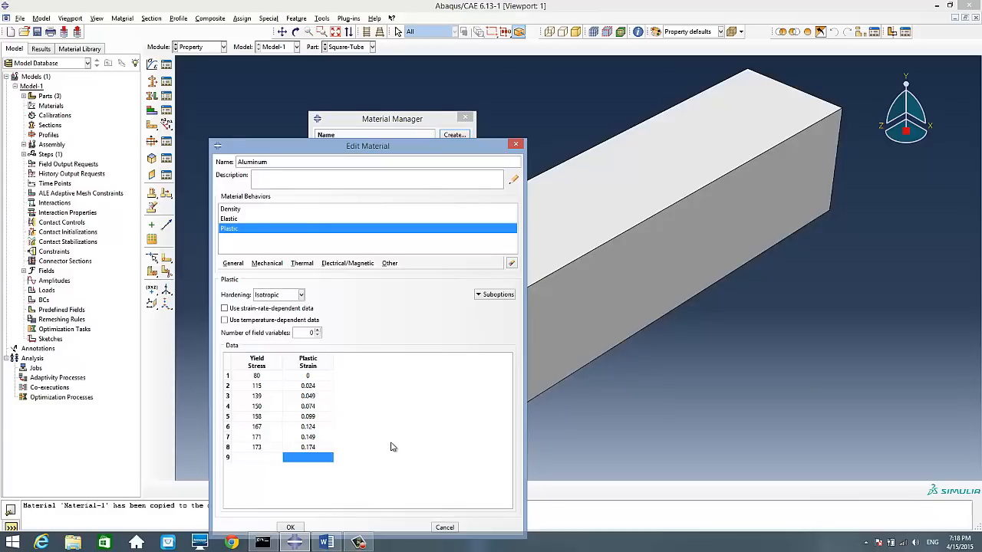
{"action": "left_click", "coordinate": [288, 218]}
{"action": "left_click", "coordinate": [289, 208]}
{"action": "left_click", "coordinate": [289, 229]}
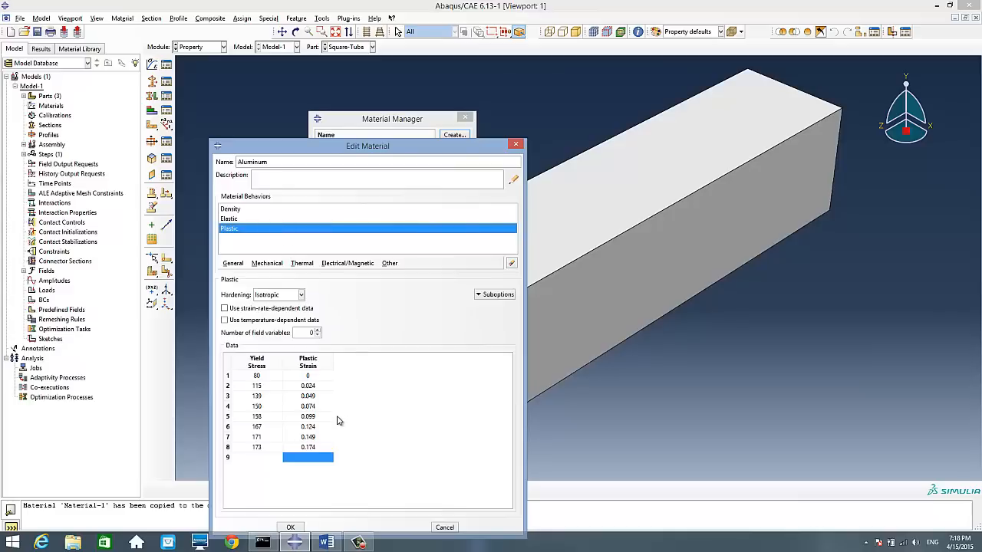
{"action": "left_click", "coordinate": [228, 458]}
{"action": "right_click", "coordinate": [227, 458]}
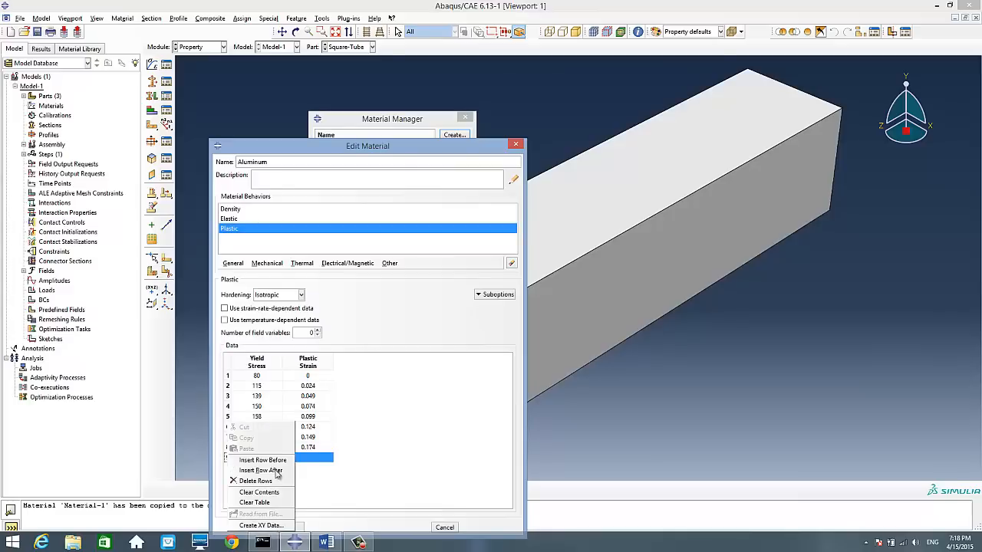
{"action": "left_click", "coordinate": [277, 481]}
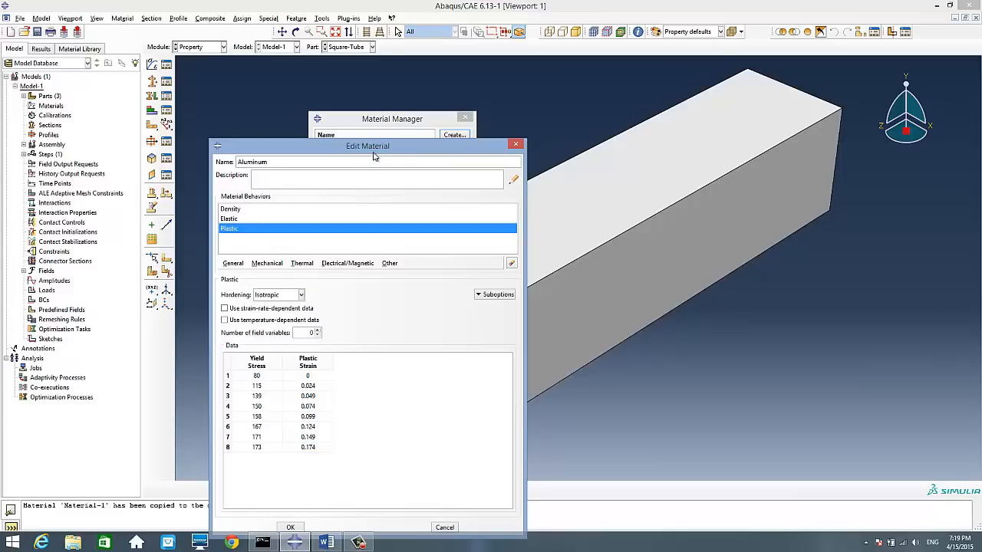
Accept the Aluminum material definition and close the Material Manager
{"action": "left_click_drag", "start_coordinate": [374, 152], "coordinate": [375, 102]}
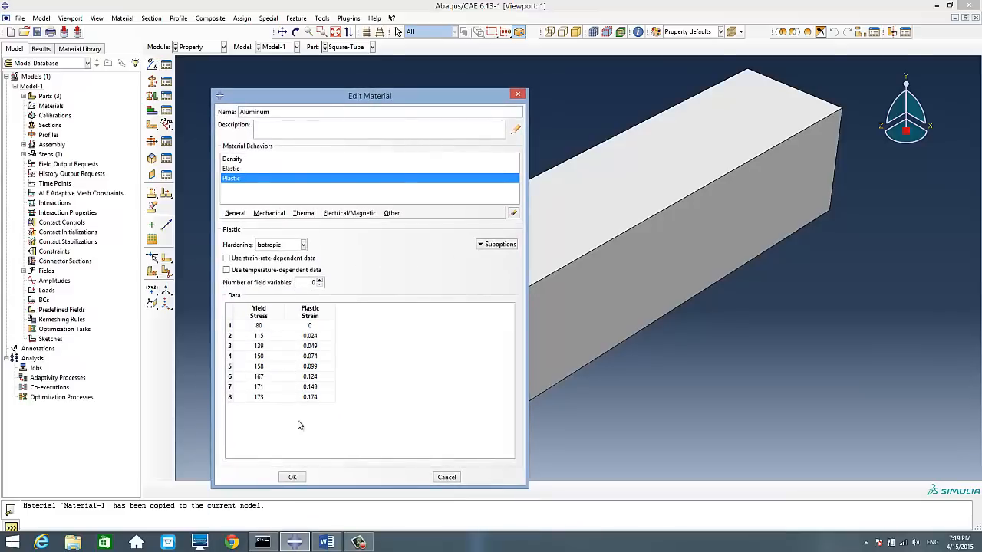
{"action": "left_click", "coordinate": [293, 478]}
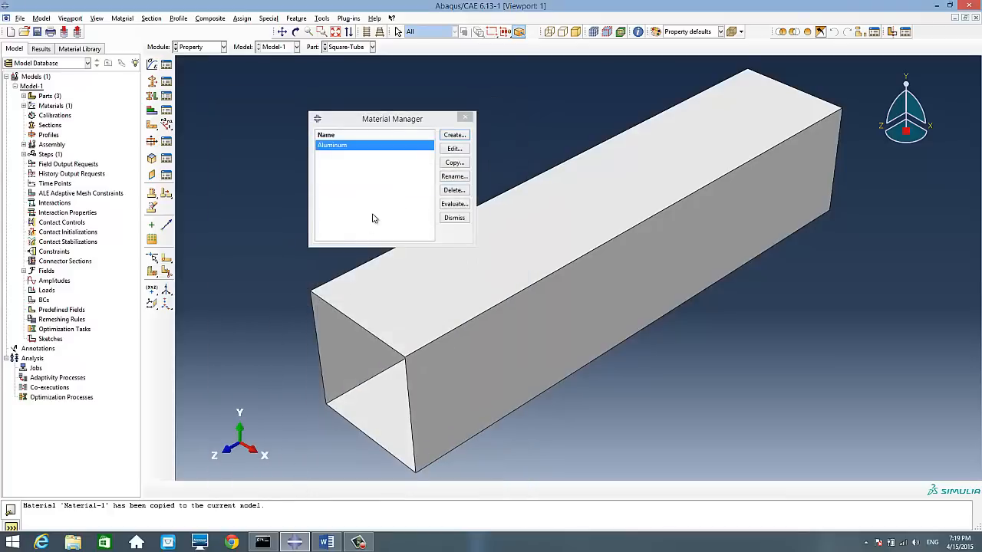
{"action": "left_click", "coordinate": [454, 218]}
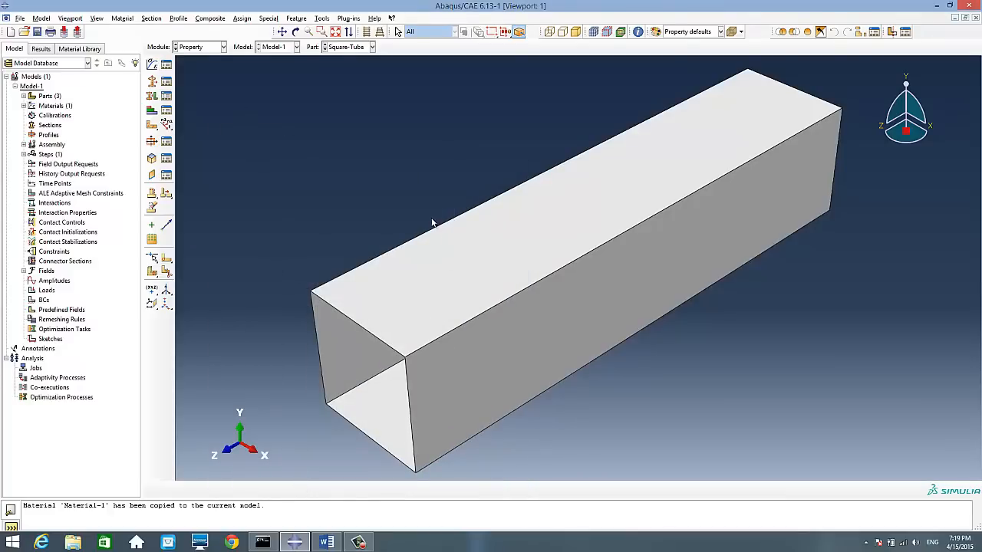
Create a new homogeneous shell section named Tube from the Section Manager
{"action": "left_click", "coordinate": [171, 82]}
{"action": "left_click", "coordinate": [201, 181]}
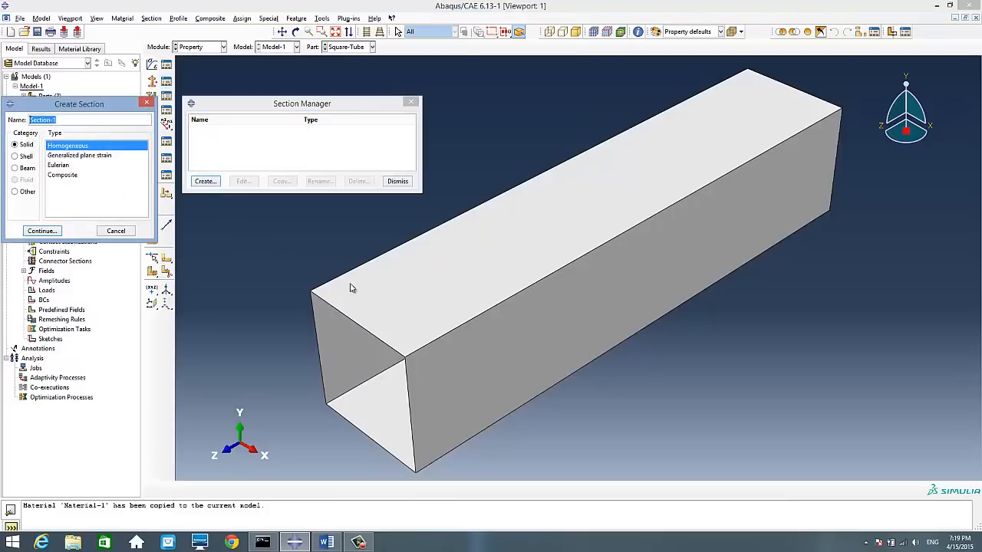
{"action": "left_click", "coordinate": [23, 157]}
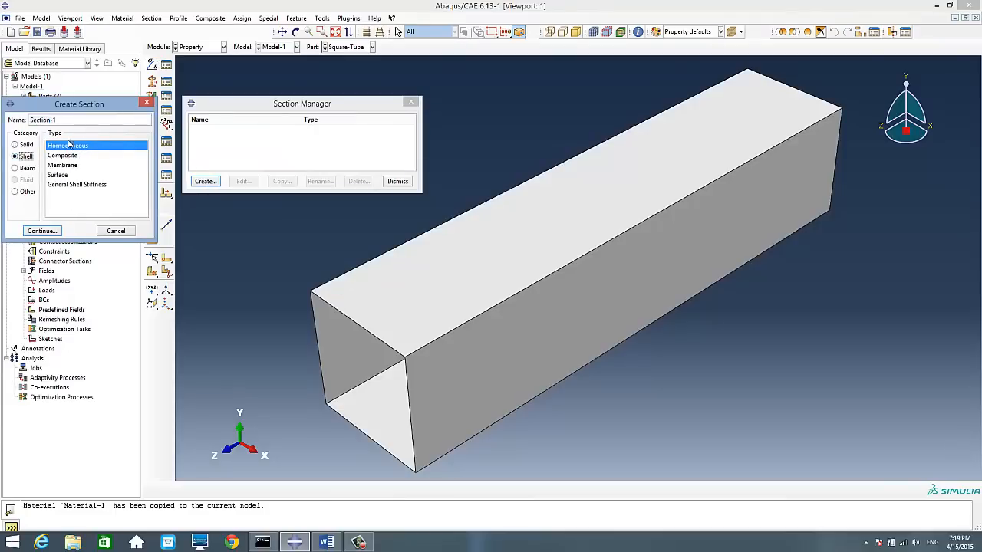
{"action": "left_click_drag", "start_coordinate": [56, 119], "coordinate": [1, 123]}
{"action": "type", "text": "Tube"}
{"action": "left_click", "coordinate": [43, 230]}
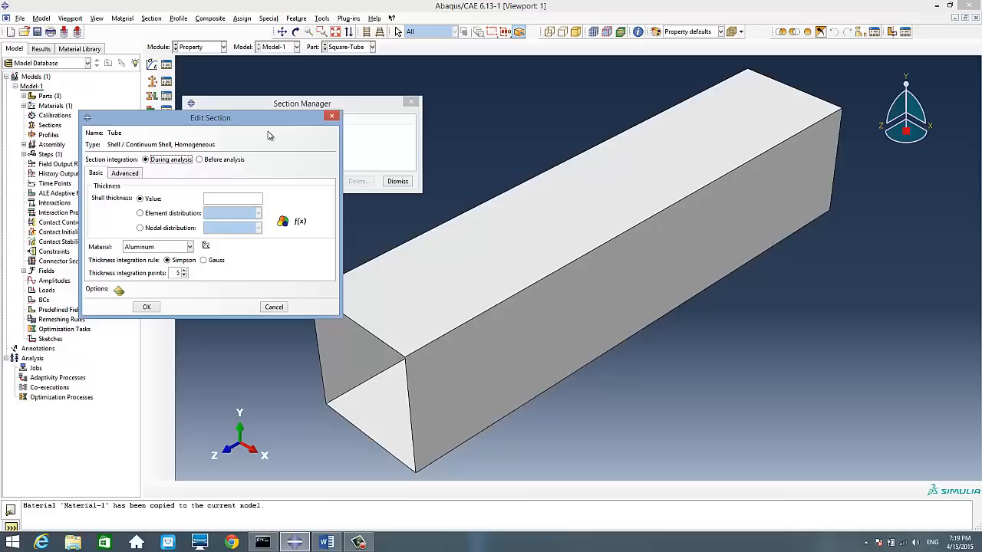
Set the Tube section's shell thickness to 2, keep Aluminum as its material, and accept the section
{"action": "left_click_drag", "start_coordinate": [256, 123], "coordinate": [318, 129]}
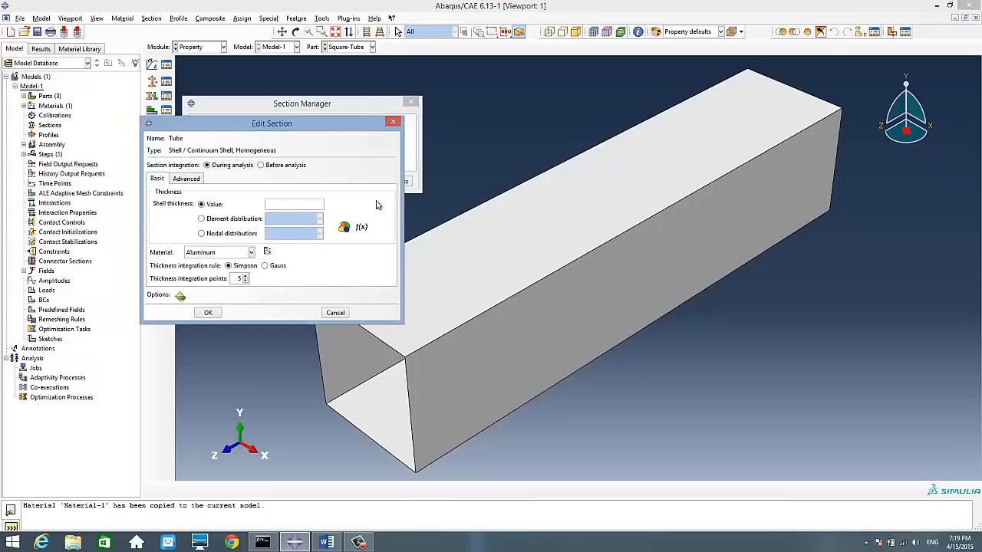
{"action": "type", "text": "2"}
{"action": "left_click", "coordinate": [208, 313]}
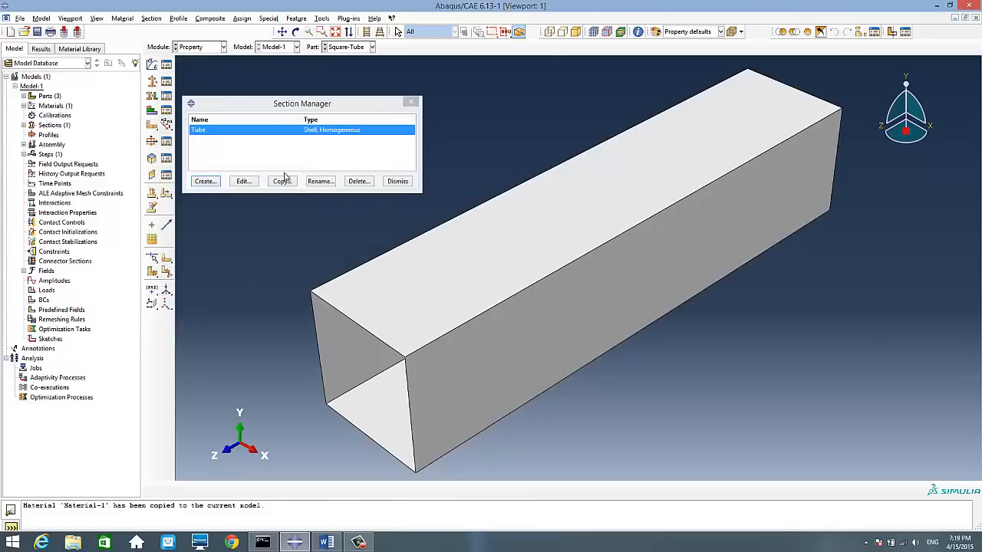
Reopen the Tube section to review its thickness and material, and close the Section Manager
{"action": "left_click", "coordinate": [240, 182]}
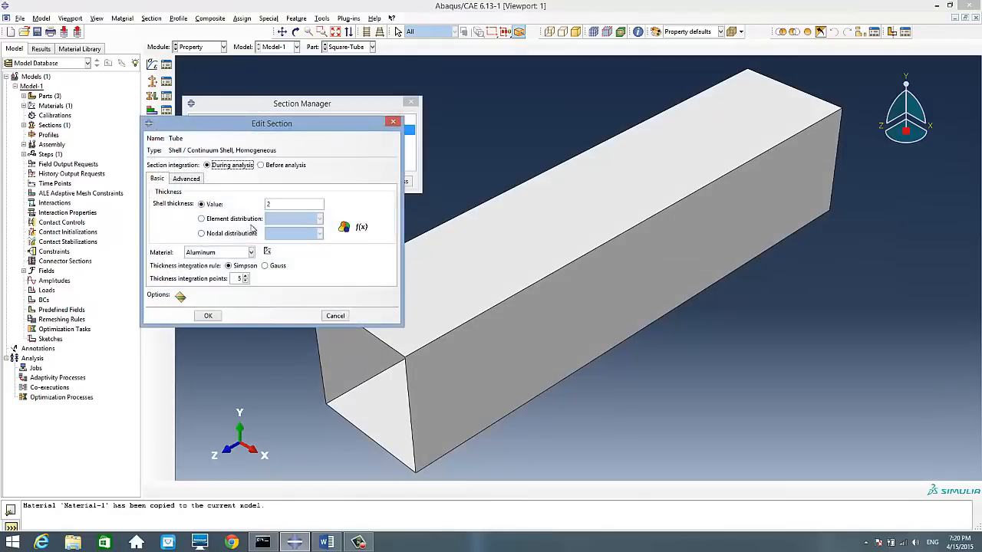
{"action": "left_click", "coordinate": [209, 317]}
{"action": "left_click", "coordinate": [209, 253]}
{"action": "left_click", "coordinate": [208, 262]}
{"action": "left_click", "coordinate": [208, 316]}
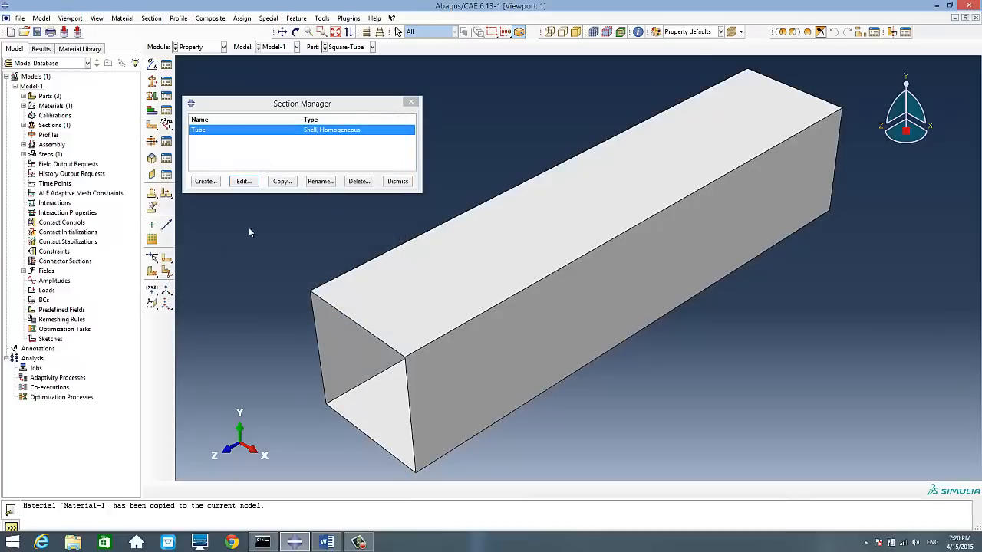
{"action": "left_click", "coordinate": [396, 182]}
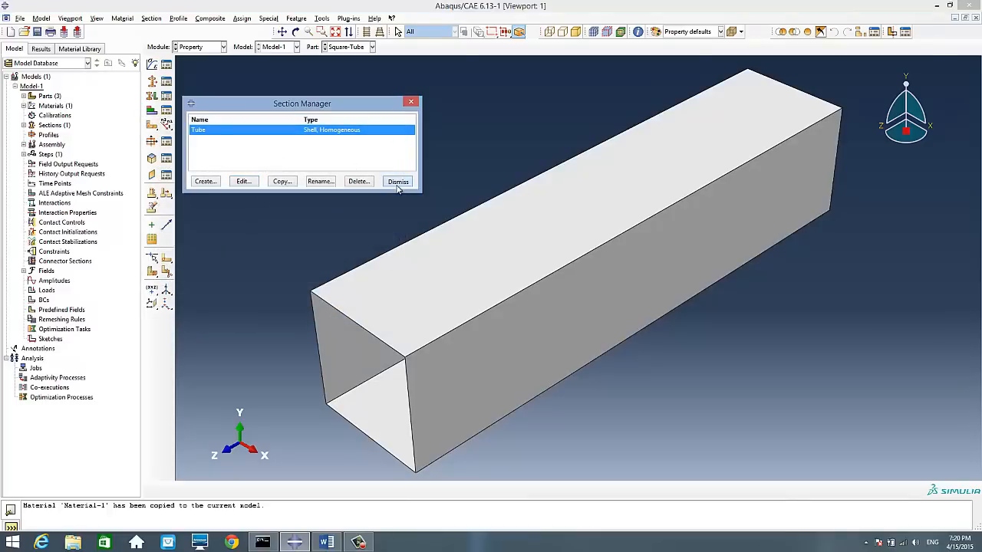
Start a new section assignment and select the entire square tube as its region, creating set Set-1
{"action": "left_click", "coordinate": [163, 103]}
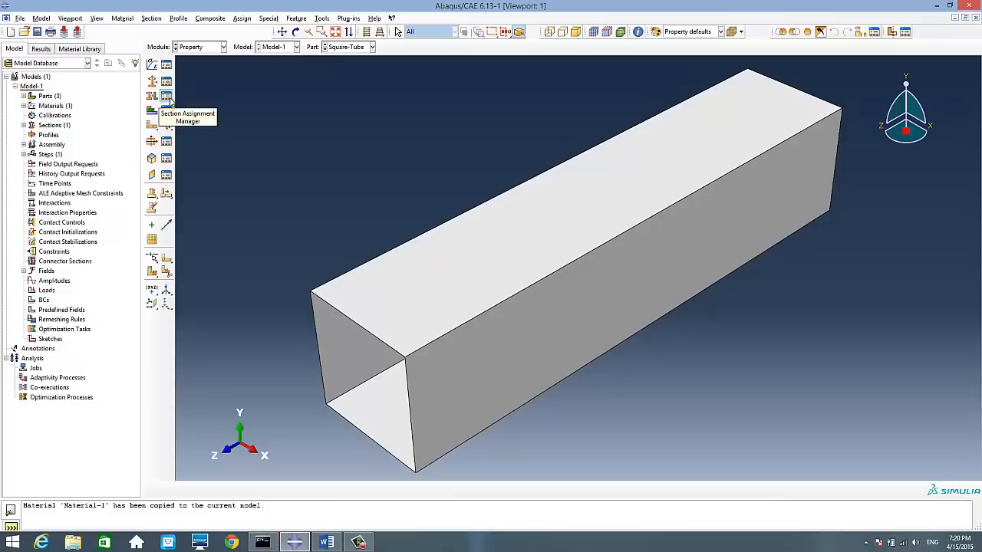
{"action": "left_click", "coordinate": [169, 98]}
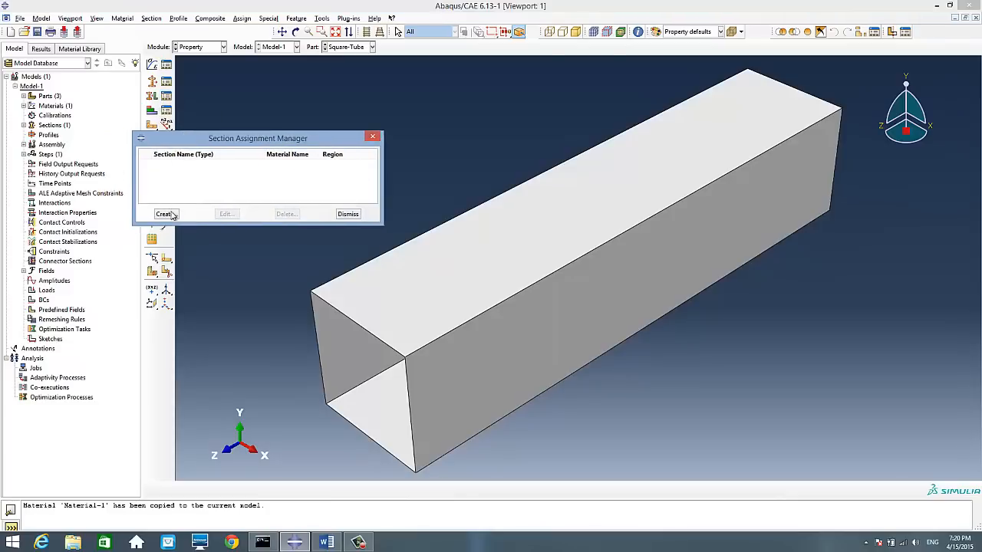
{"action": "left_click", "coordinate": [167, 214]}
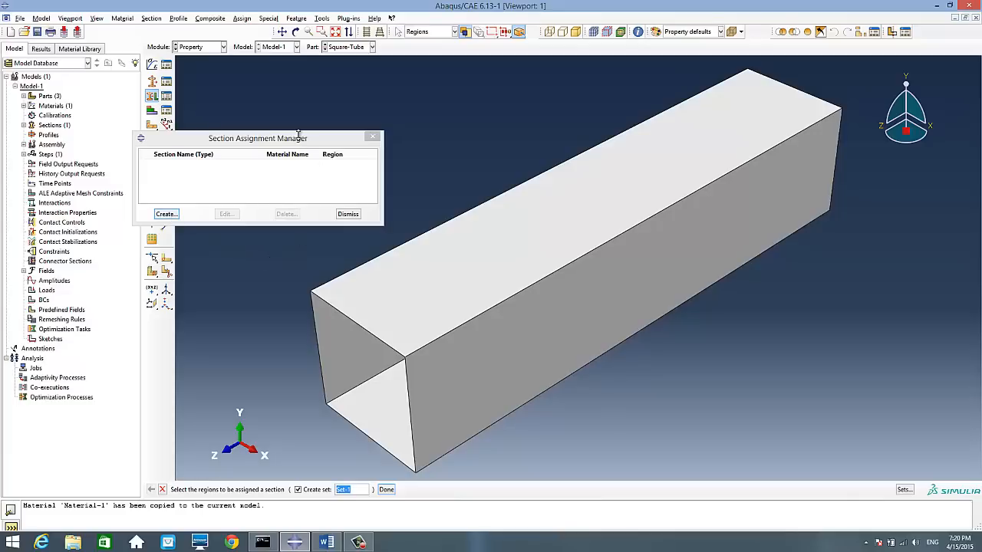
{"action": "left_click_drag", "start_coordinate": [303, 142], "coordinate": [105, 107]}
{"action": "left_click_drag", "start_coordinate": [253, 77], "coordinate": [883, 484]}
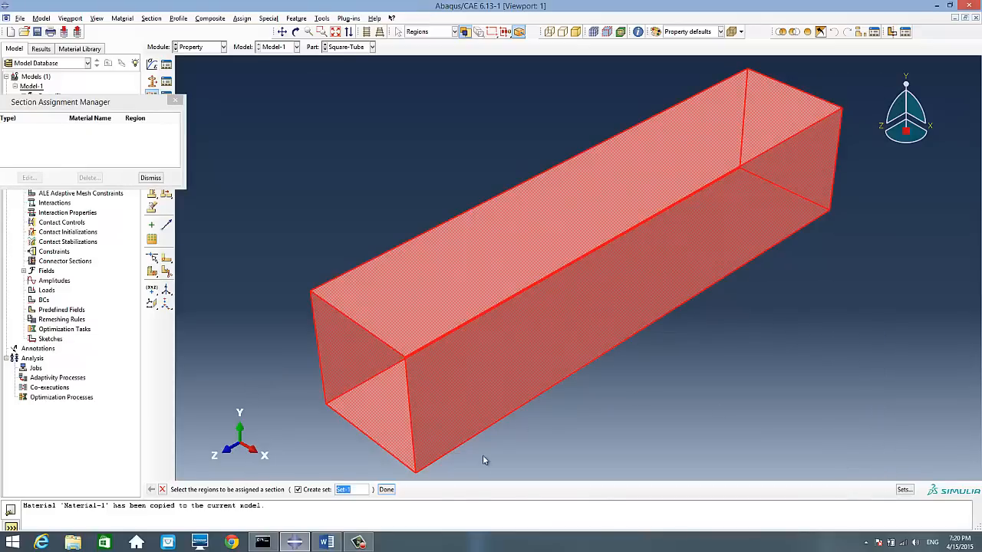
{"action": "left_click", "coordinate": [391, 492]}
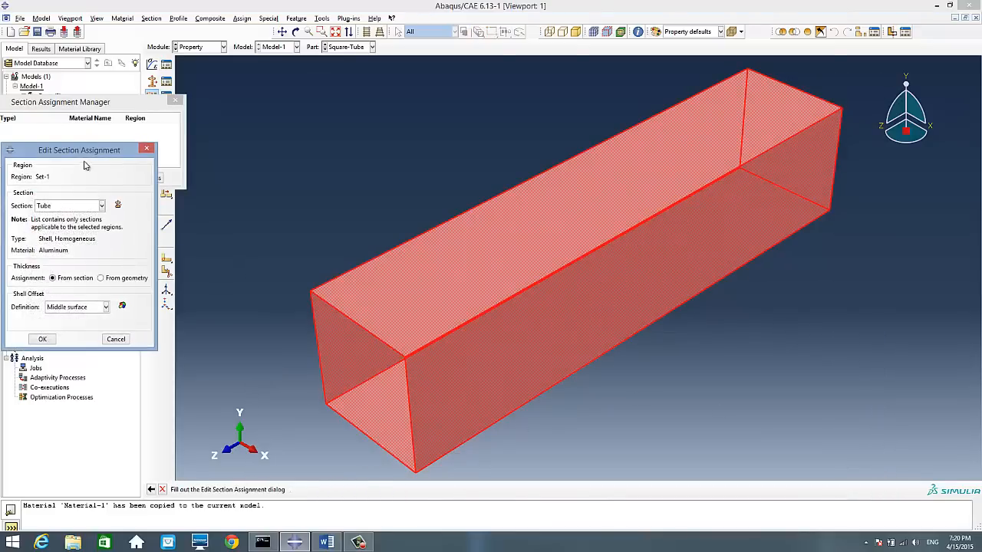
Assign the Tube section to the tube with the shell offset defined from the top surface, and close the Section Assignment Manager
{"action": "left_click_drag", "start_coordinate": [92, 149], "coordinate": [216, 151]}
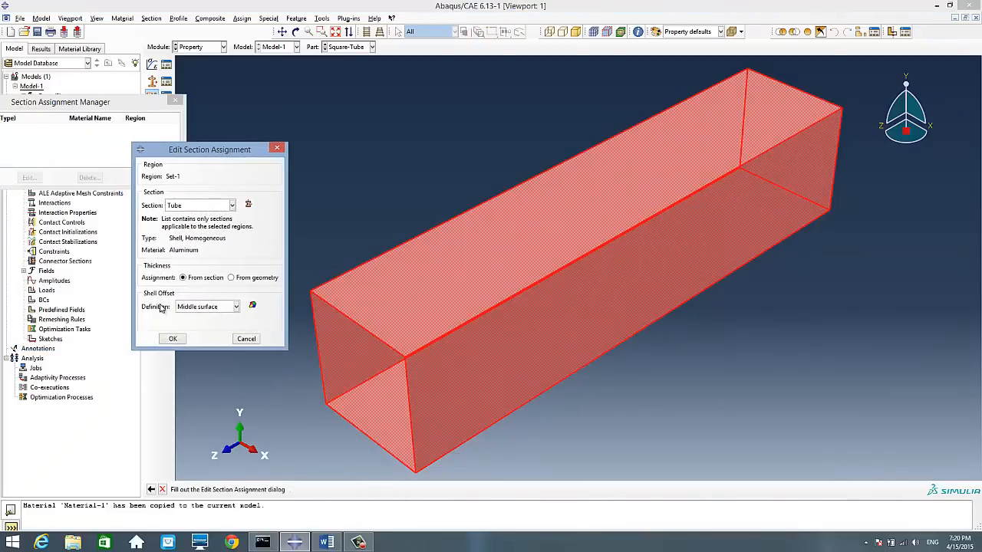
{"action": "left_click", "coordinate": [187, 307]}
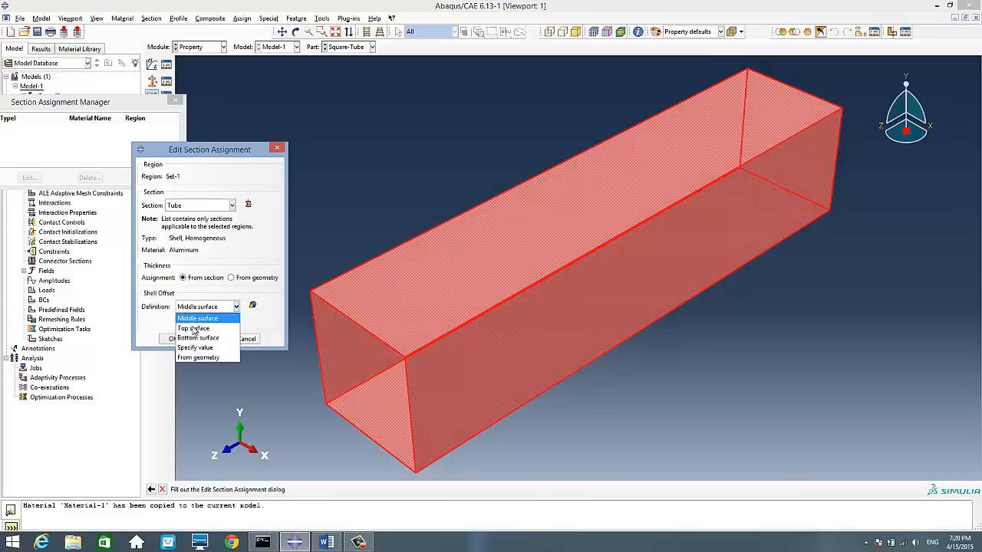
{"action": "left_click", "coordinate": [195, 329]}
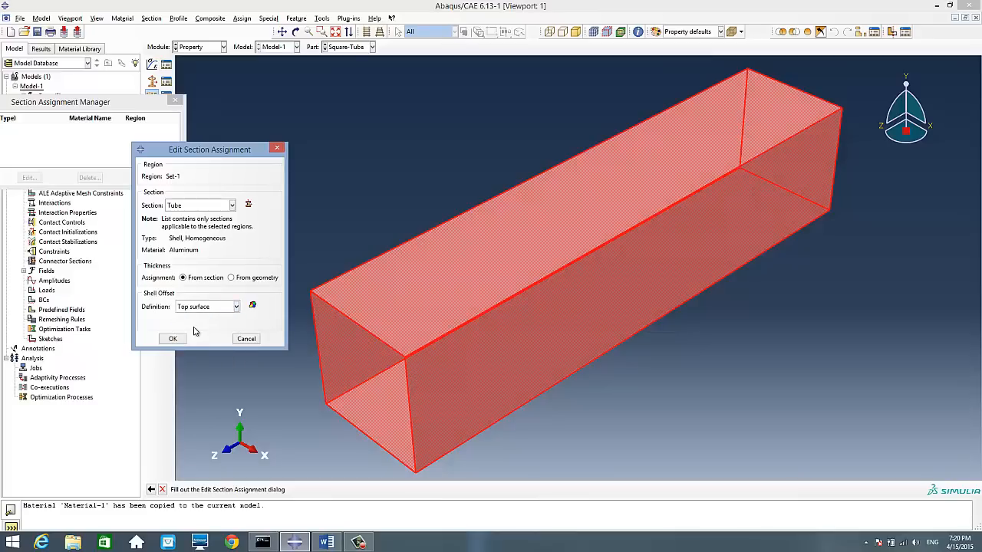
{"action": "left_click", "coordinate": [201, 207]}
{"action": "left_click", "coordinate": [198, 218]}
{"action": "left_click", "coordinate": [181, 338]}
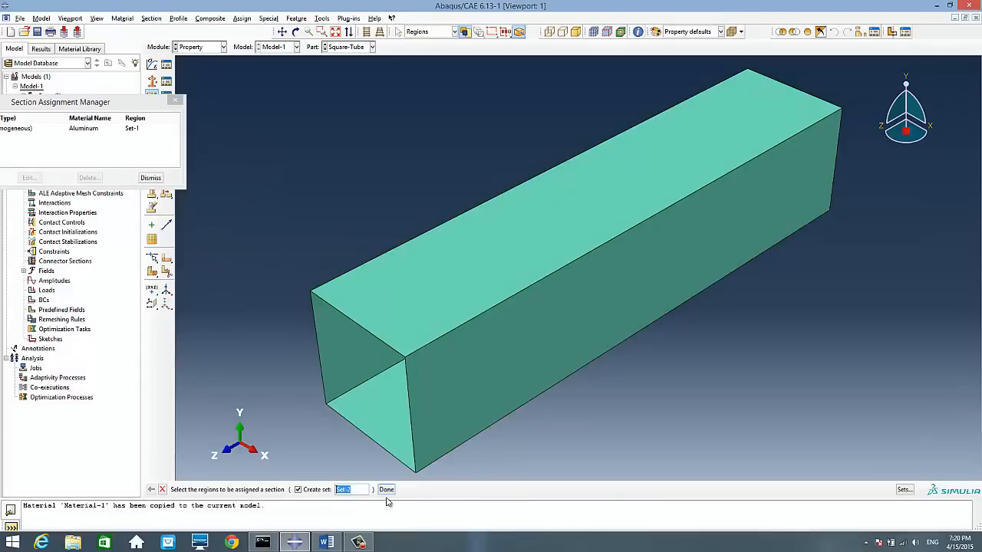
{"action": "left_click", "coordinate": [386, 491]}
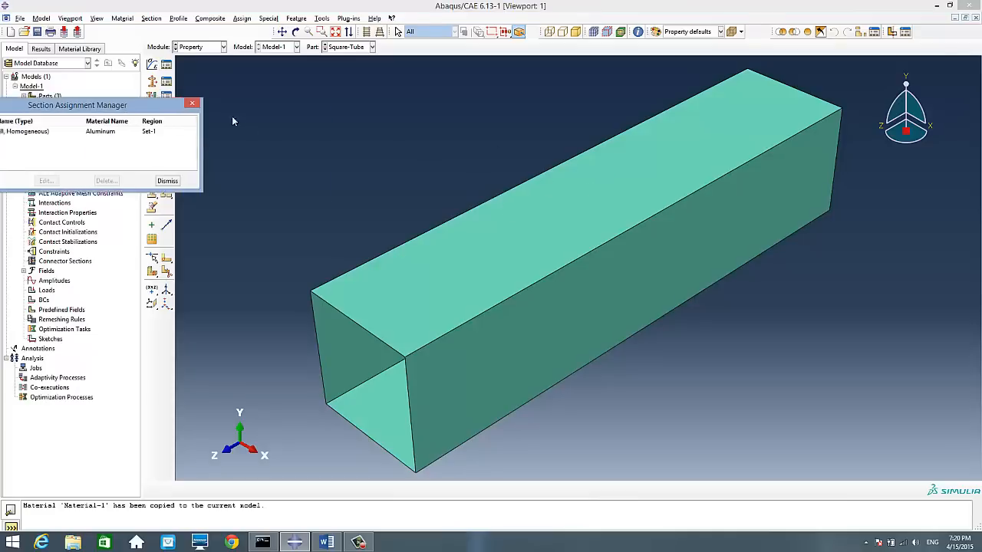
{"action": "left_click", "coordinate": [329, 191]}
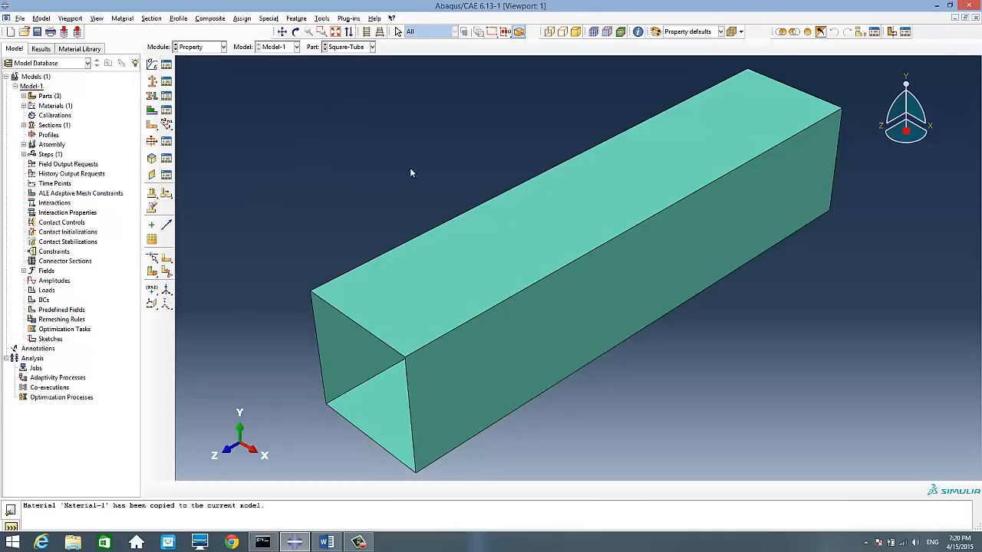
Add a point mass/inertia with an isotropic mass of 0.275 at the Top-Plate part's reference point
{"action": "left_click", "coordinate": [363, 49]}
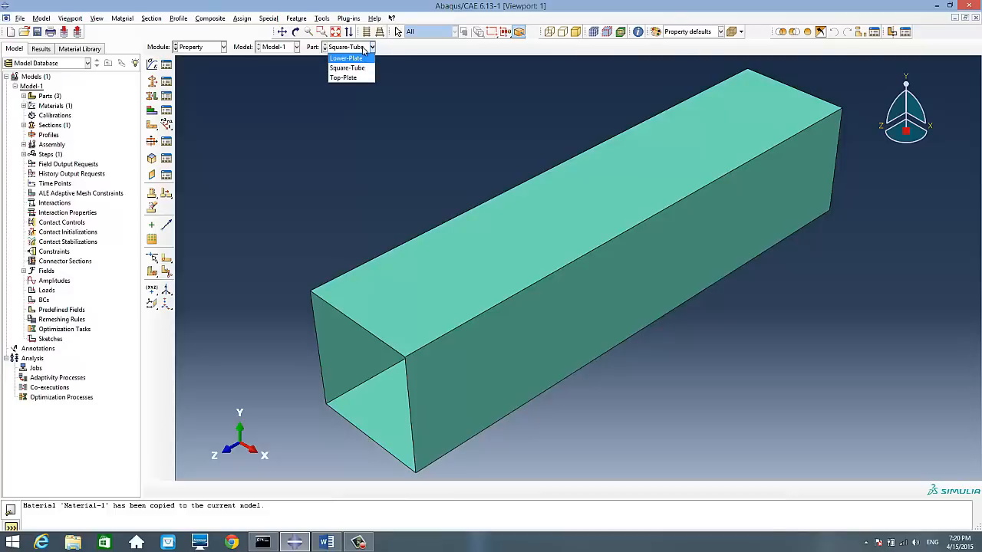
{"action": "left_click", "coordinate": [345, 77]}
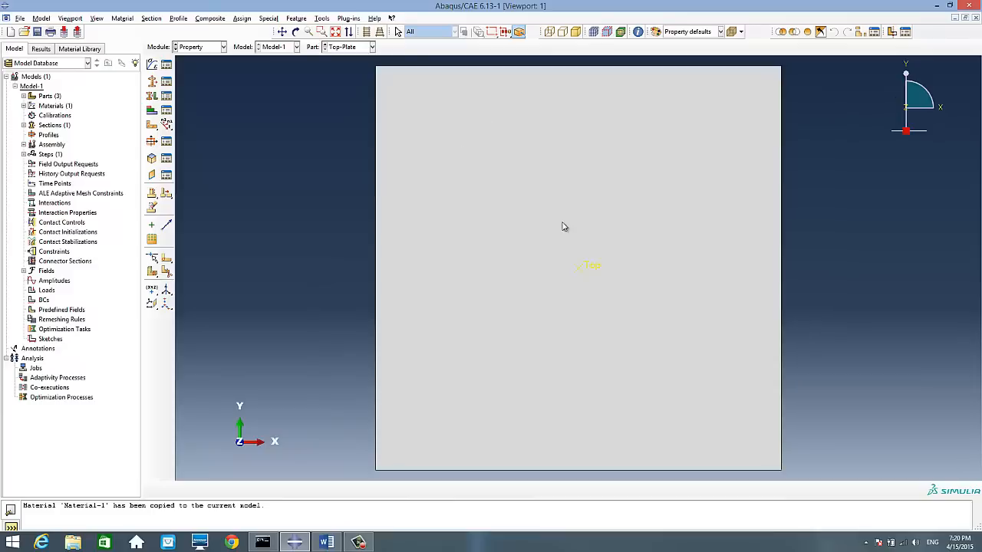
{"action": "left_click", "coordinate": [366, 47]}
{"action": "left_click", "coordinate": [271, 19]}
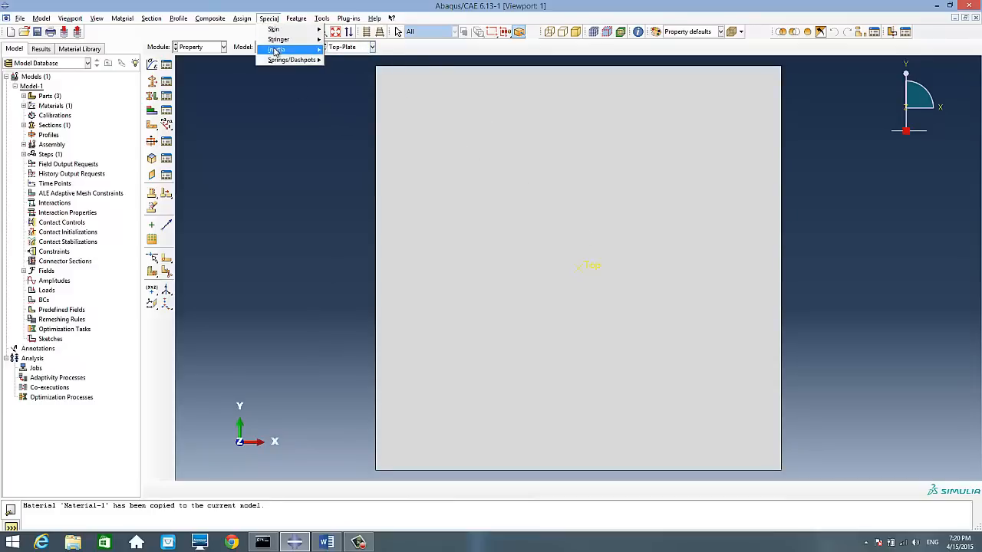
{"action": "mouse_move", "coordinate": [278, 51]}
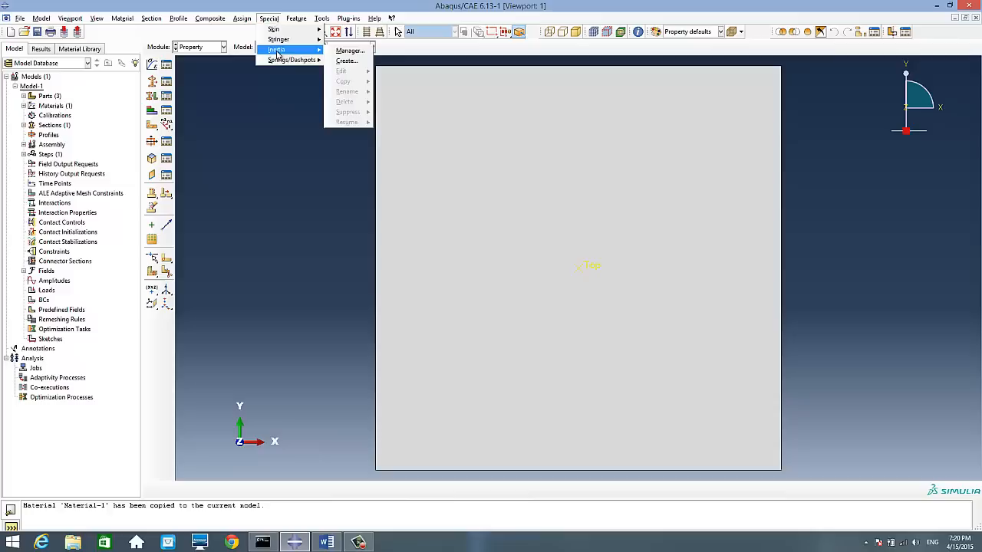
{"action": "left_click", "coordinate": [342, 61]}
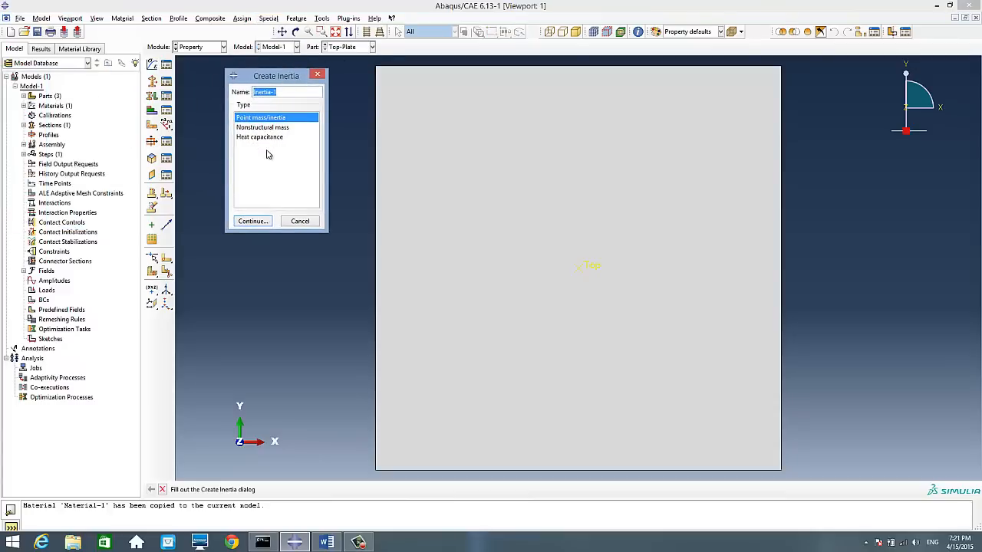
{"action": "left_click", "coordinate": [266, 221]}
{"action": "left_click", "coordinate": [590, 270]}
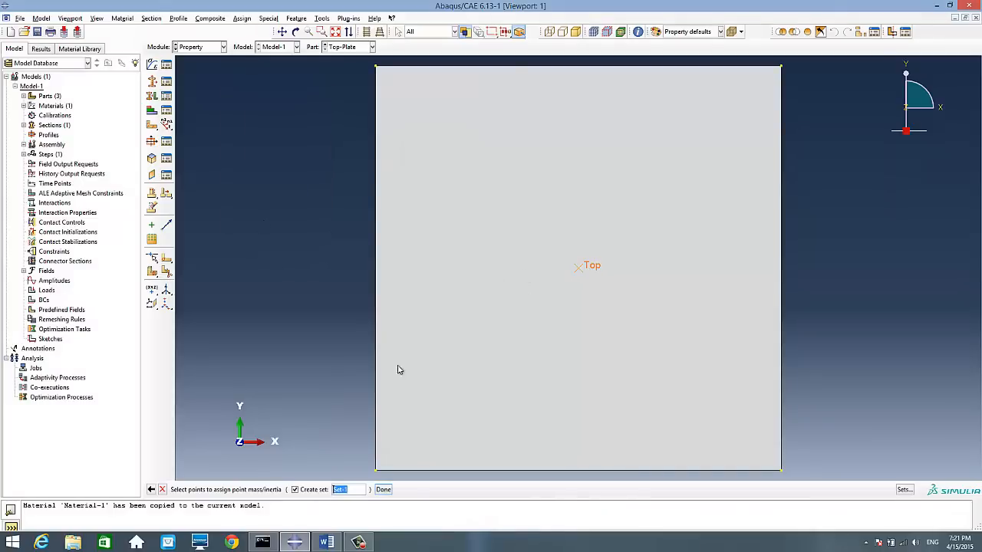
{"action": "left_click", "coordinate": [383, 489]}
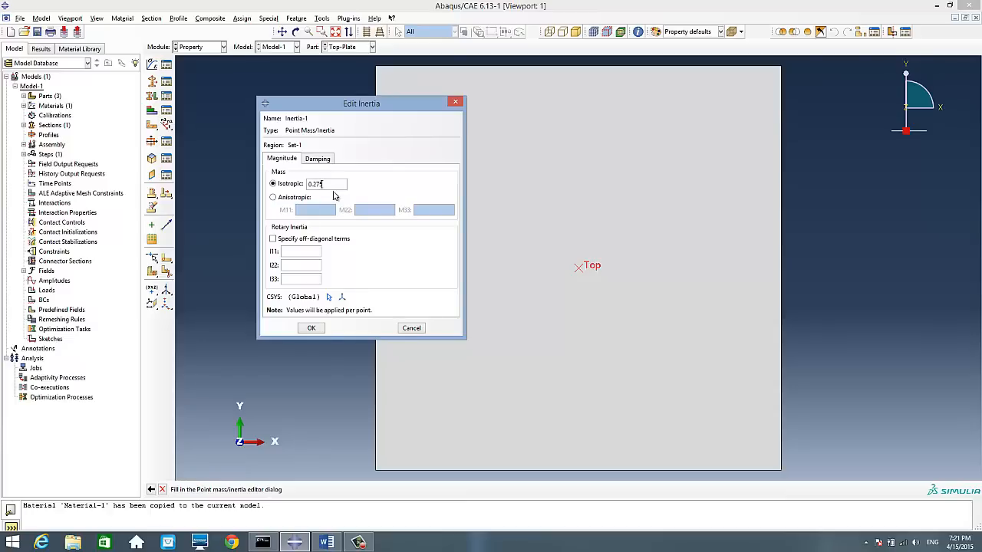
{"action": "left_click", "coordinate": [314, 328]}
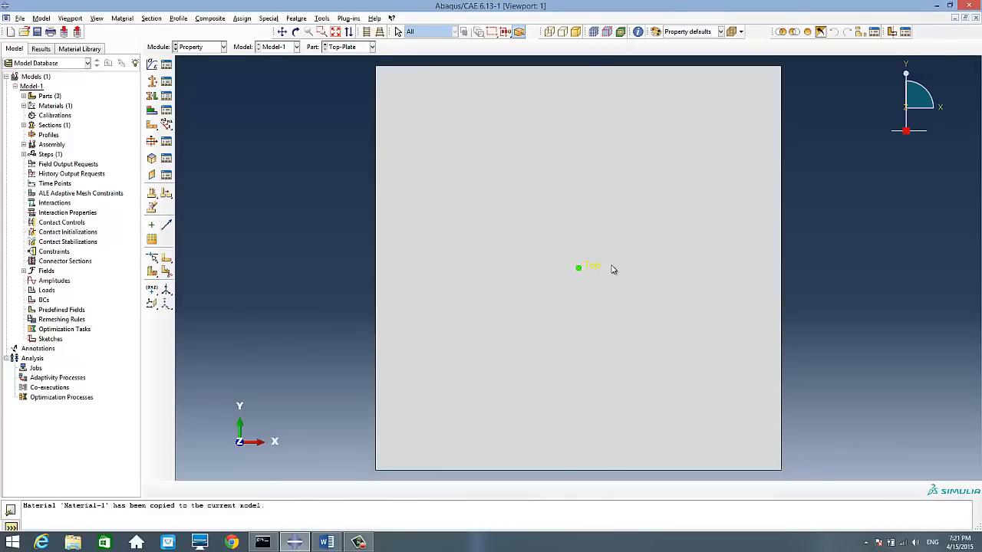
Create dependent instances of Lower-Plate and Square-Tube in the Assembly module
{"action": "left_click", "coordinate": [209, 49]}
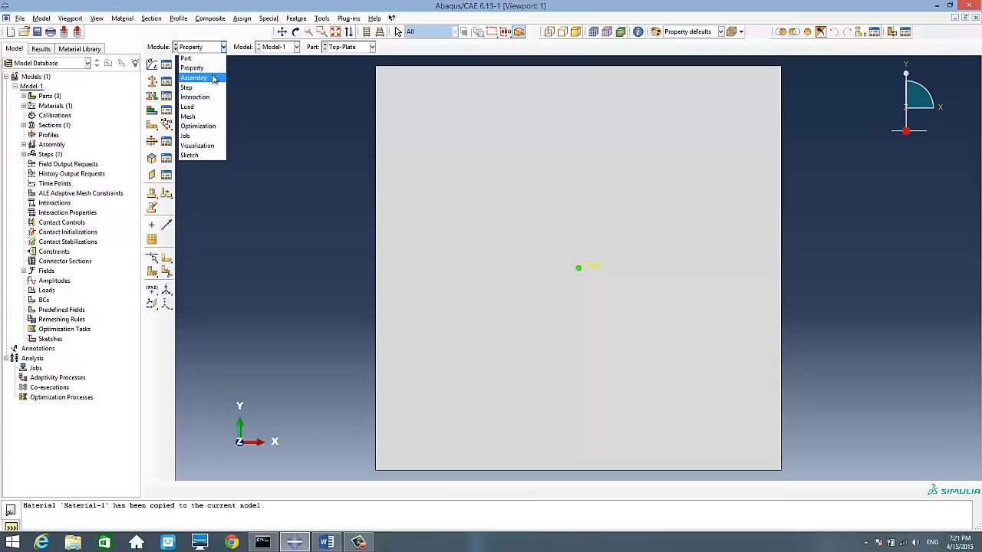
{"action": "left_click", "coordinate": [195, 77]}
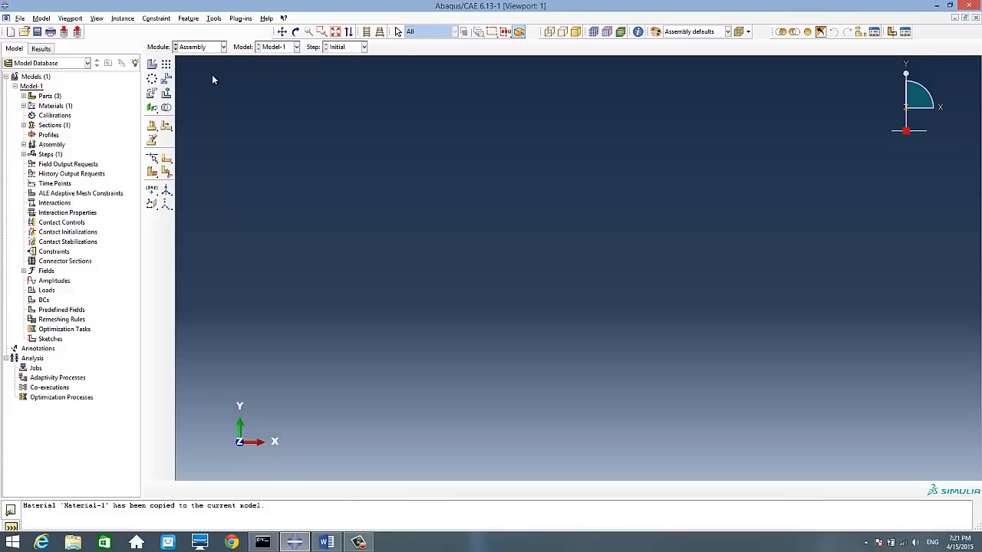
{"action": "left_click", "coordinate": [152, 64]}
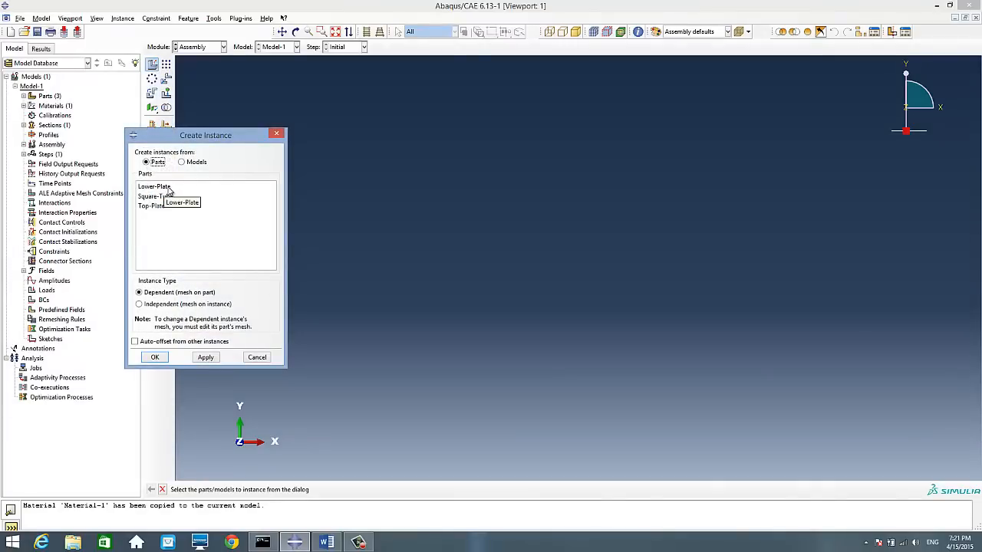
{"action": "left_click", "coordinate": [157, 186]}
{"action": "left_click", "coordinate": [170, 198]}
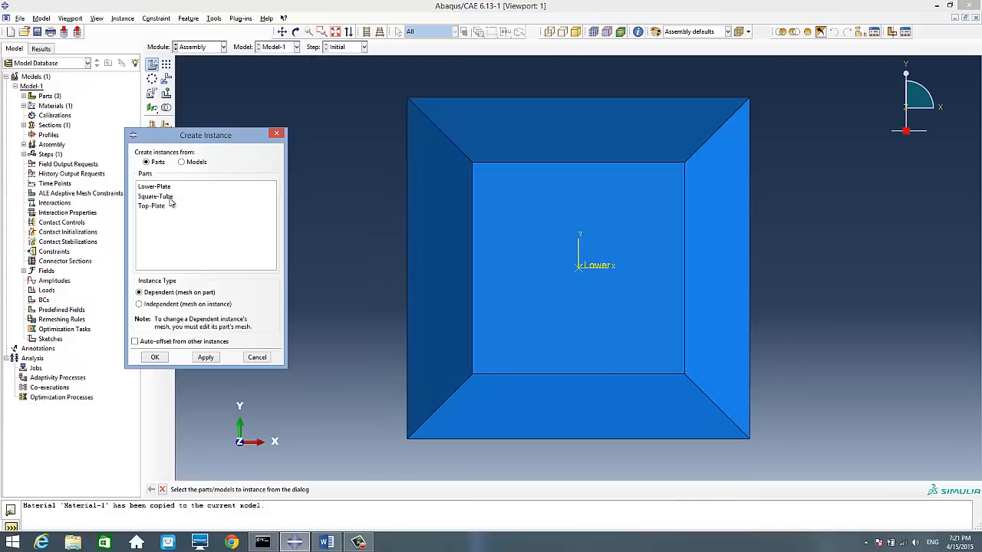
{"action": "left_click", "coordinate": [257, 357]}
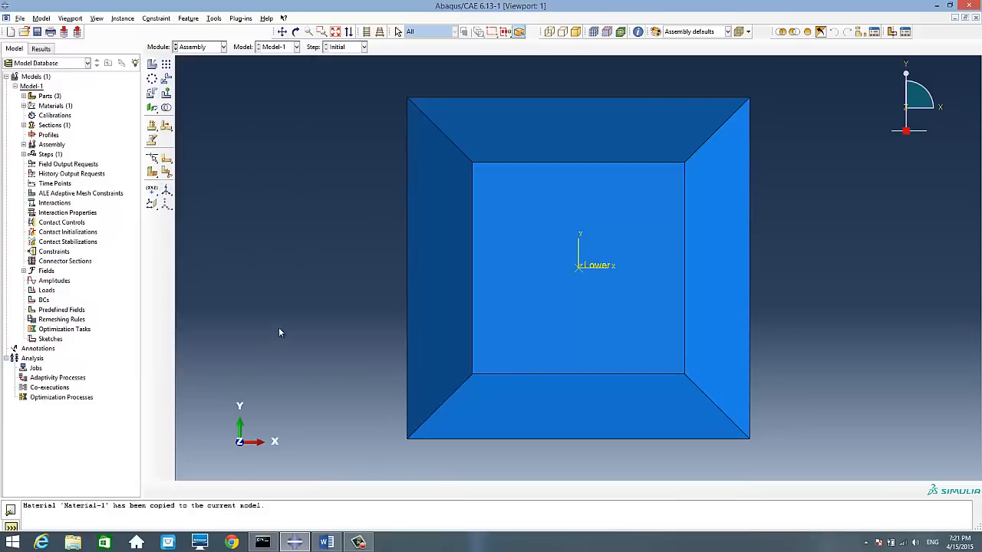
Translate the lower plate instance from the origin to 0, 0, 350 at the tube's opposite end
{"action": "left_click_drag", "start_coordinate": [812, 234], "coordinate": [737, 258], "text": "ctrl+alt"}
{"action": "scroll", "coordinate": [736, 258], "scroll_direction": "down", "scroll_amount": 3}
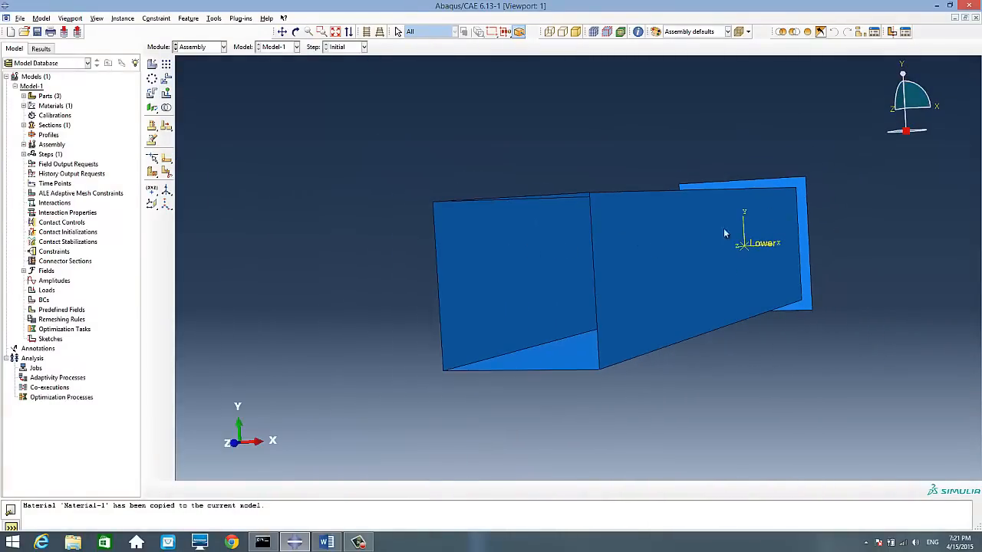
{"action": "left_click", "coordinate": [166, 80]}
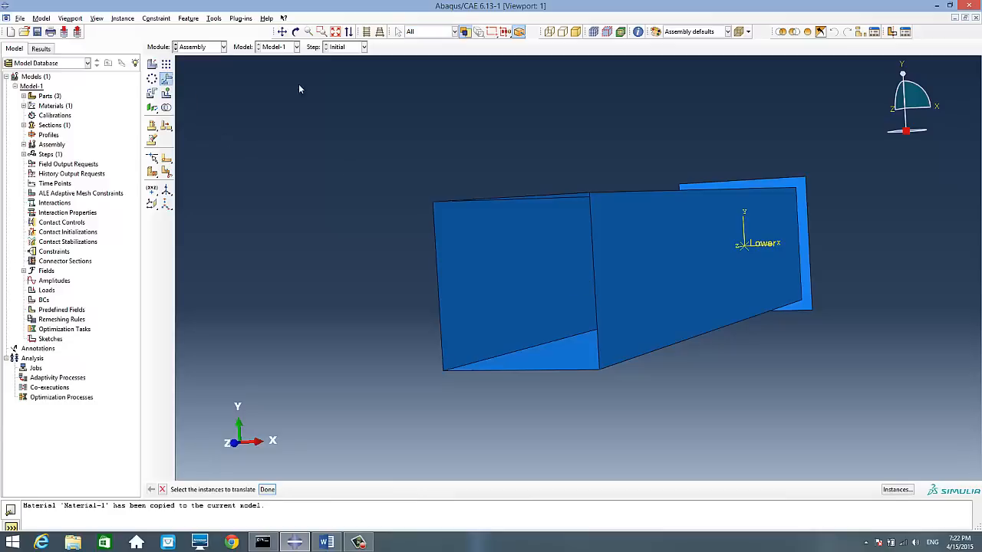
{"action": "left_click", "coordinate": [804, 186]}
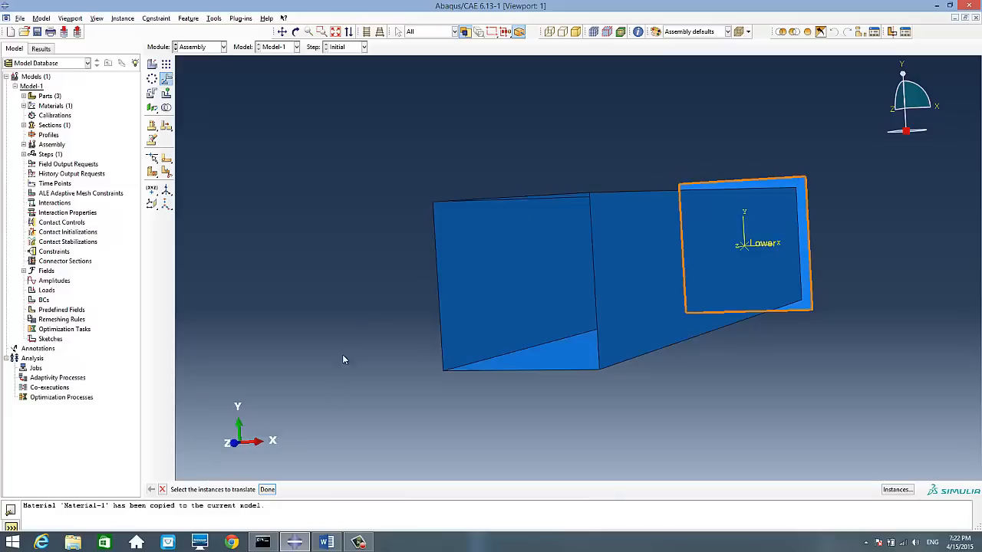
{"action": "left_click", "coordinate": [267, 490]}
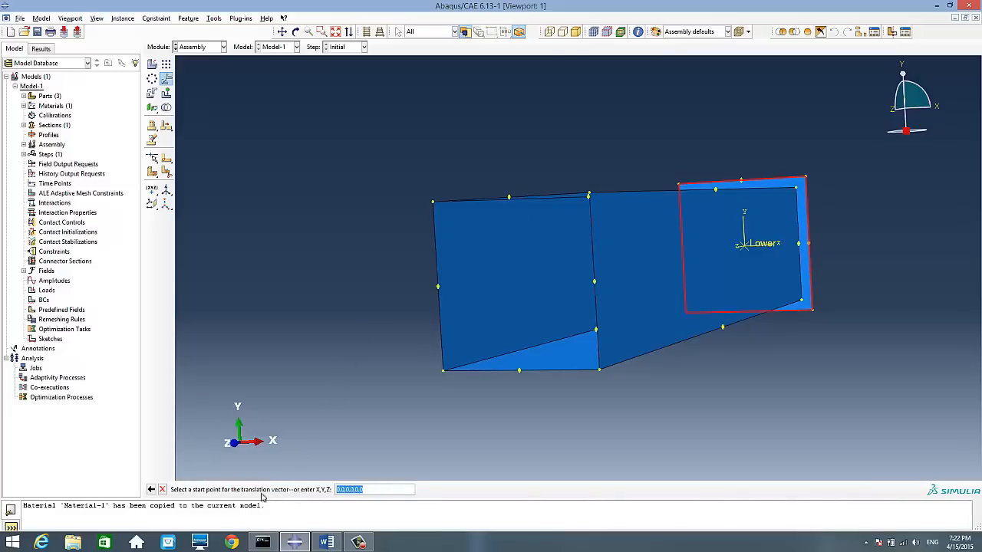
{"action": "key", "text": "Return"}
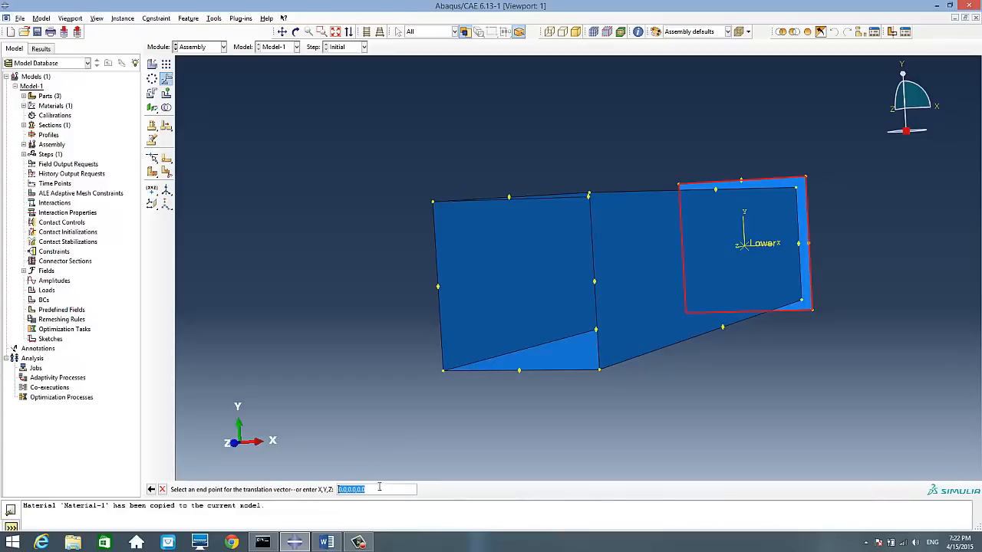
{"action": "left_click_drag", "start_coordinate": [366, 489], "coordinate": [358, 491]}
{"action": "key", "text": "BackSpace"}
{"action": "key", "text": "Return"}
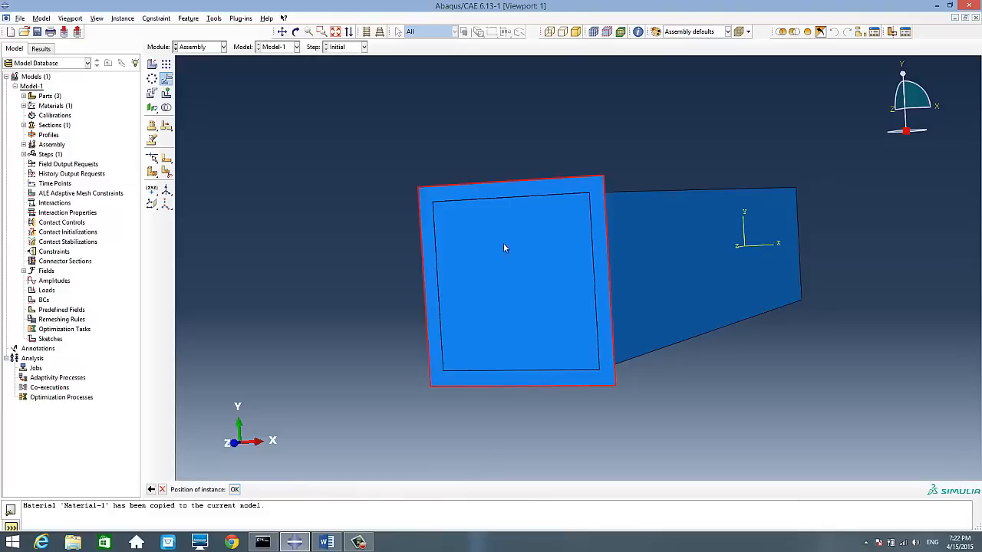
{"action": "left_click", "coordinate": [235, 489]}
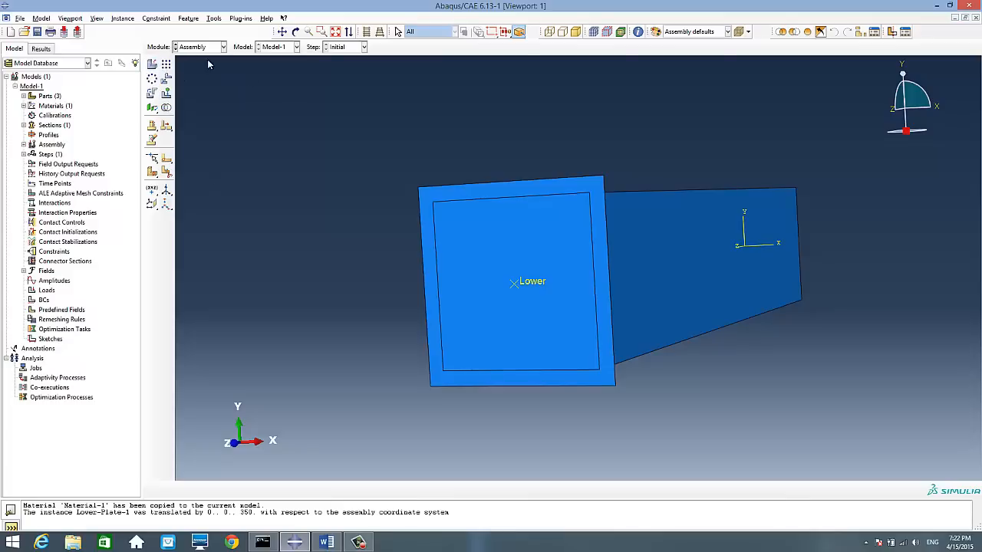
Add a dependent instance of Top-Plate to the assembly
{"action": "left_click", "coordinate": [152, 64]}
{"action": "left_click_drag", "start_coordinate": [169, 135], "coordinate": [269, 135]}
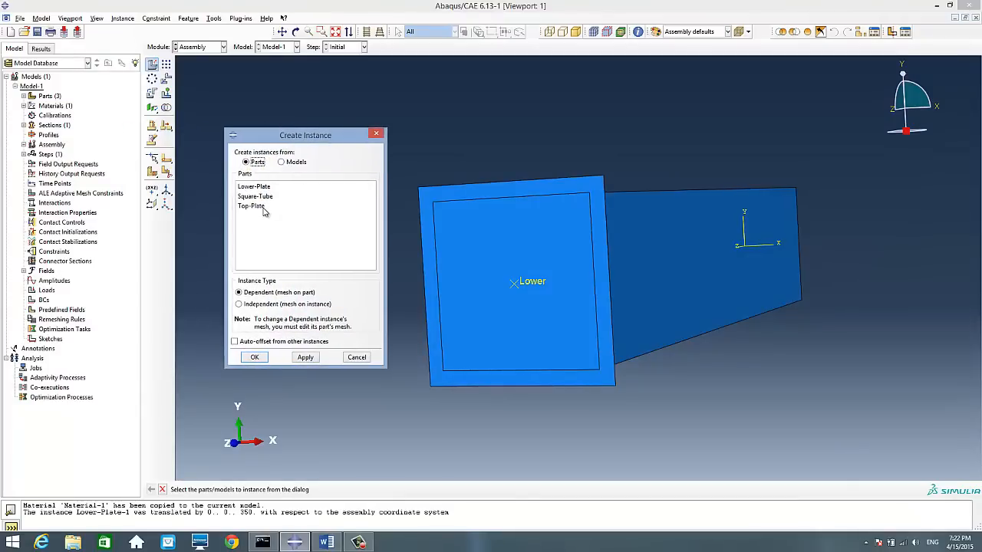
{"action": "left_click", "coordinate": [261, 206]}
{"action": "left_click", "coordinate": [357, 359]}
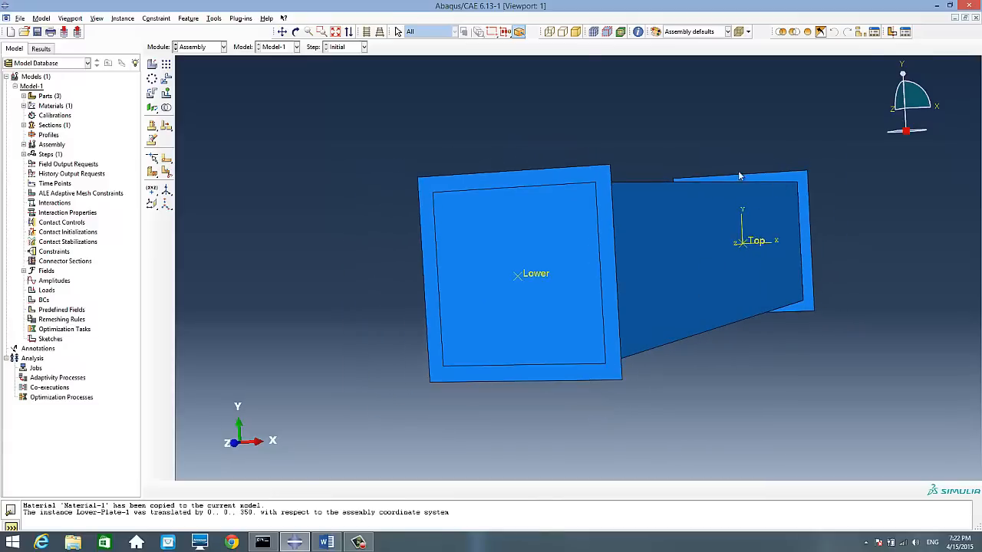
Create a Dynamic, Explicit step named Crash after the Initial step in the Step module
{"action": "left_click", "coordinate": [214, 48]}
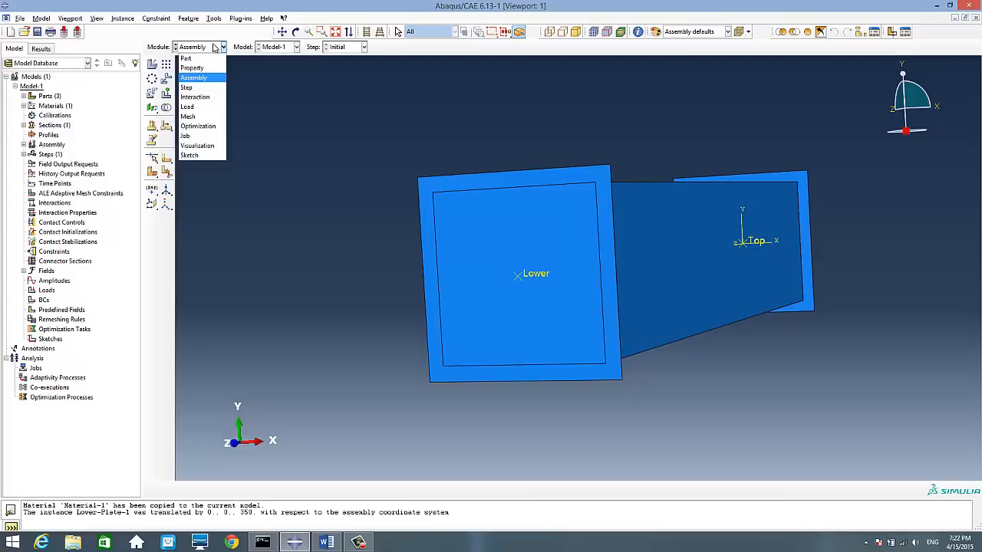
{"action": "left_click", "coordinate": [204, 88]}
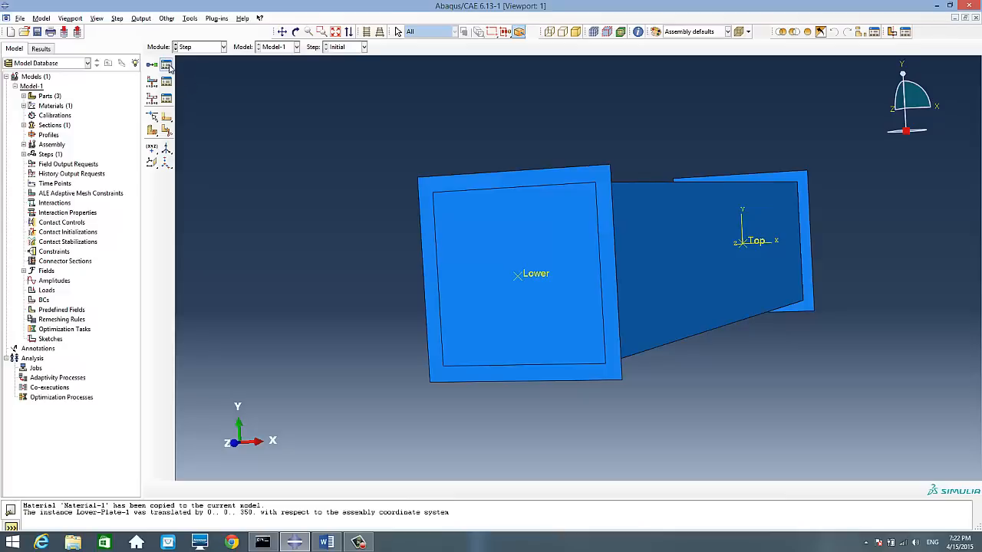
{"action": "left_click", "coordinate": [167, 66]}
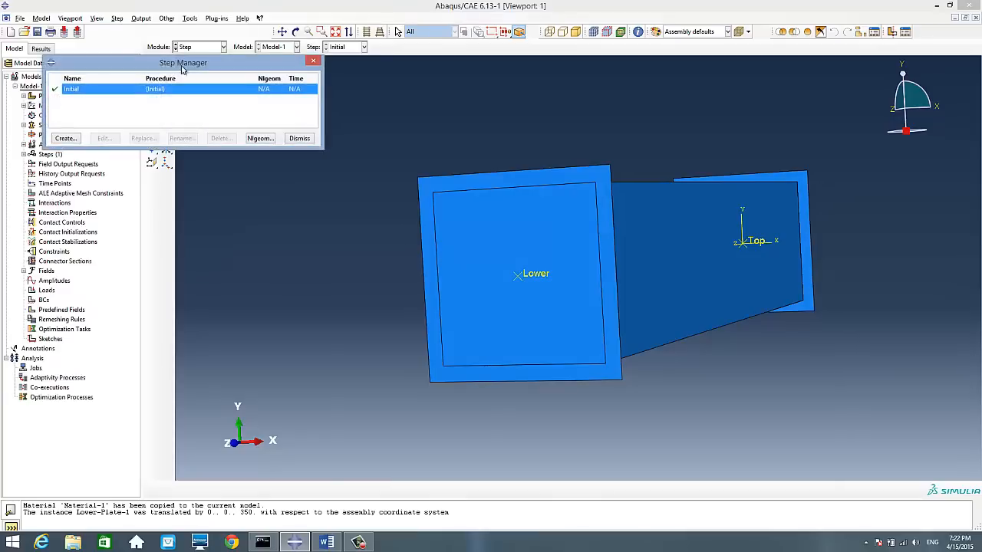
{"action": "left_click", "coordinate": [153, 144]}
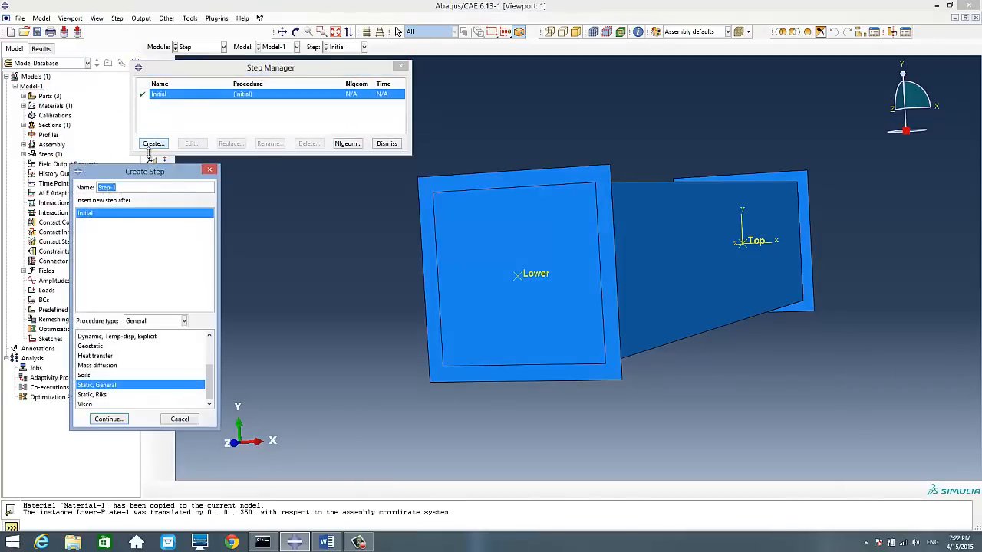
{"action": "type", "text": "Crash"}
{"action": "scroll", "coordinate": [165, 384], "scroll_direction": "up", "scroll_amount": 2}
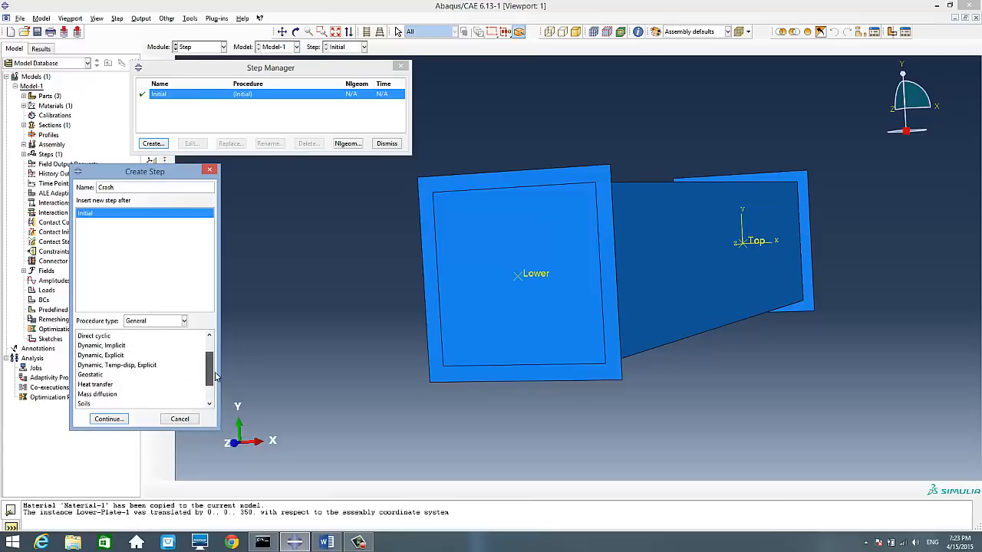
{"action": "left_click", "coordinate": [115, 384]}
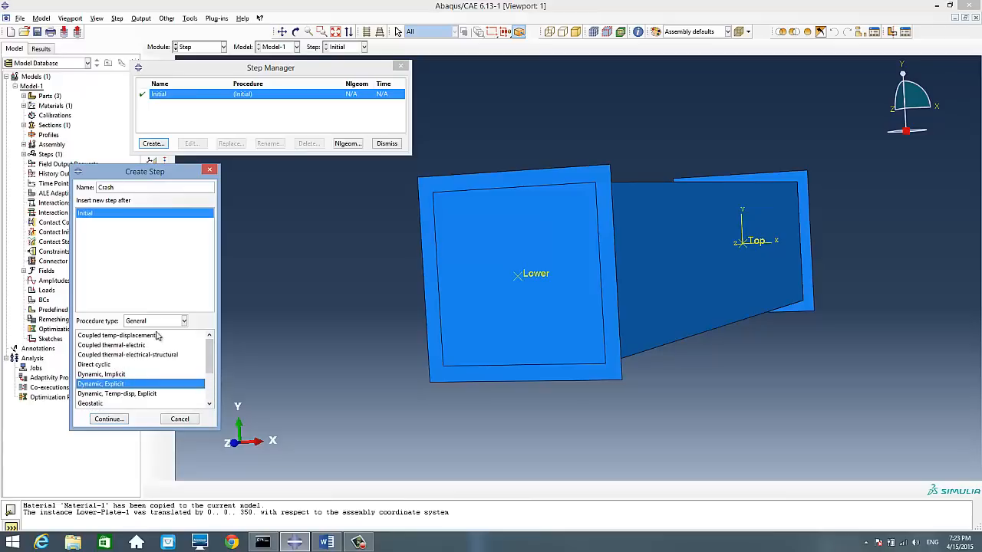
{"action": "left_click", "coordinate": [108, 419]}
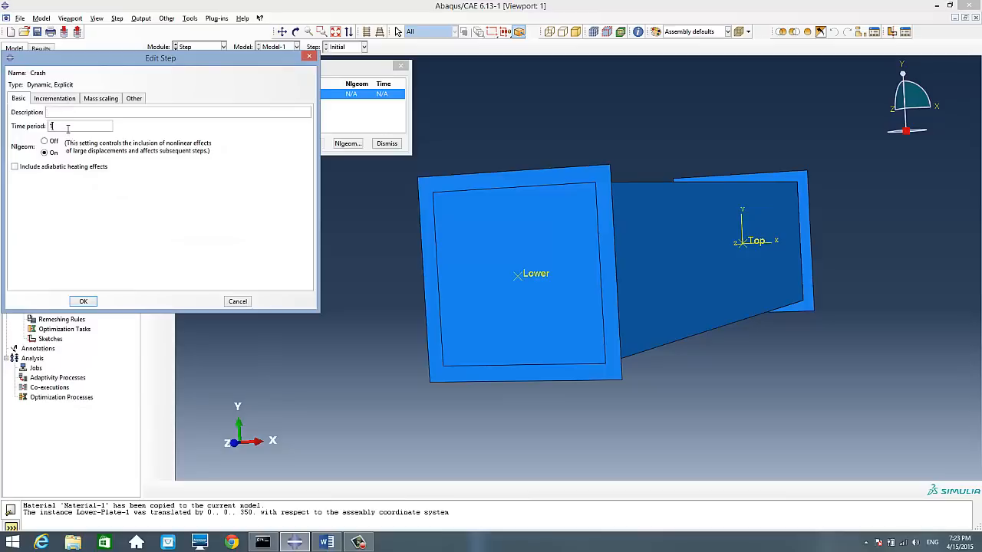
Set the Crash step's time period to 0.06 with Nlgeom left on and finish the step definition
{"action": "left_click_drag", "start_coordinate": [66, 128], "coordinate": [35, 127]}
{"action": "left_click_drag", "start_coordinate": [236, 67], "coordinate": [304, 71]}
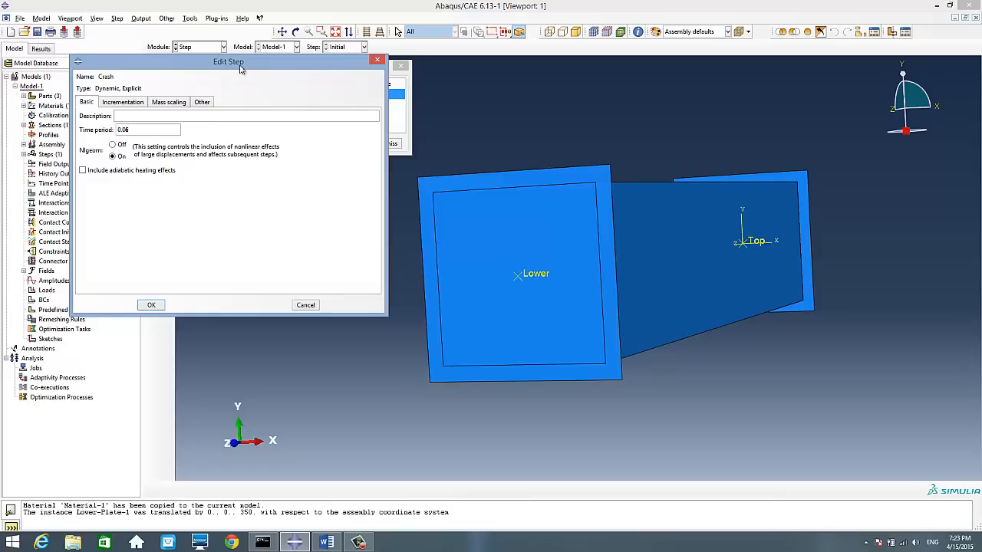
{"action": "left_click_drag", "start_coordinate": [243, 68], "coordinate": [303, 79]}
{"action": "left_click", "coordinate": [211, 315]}
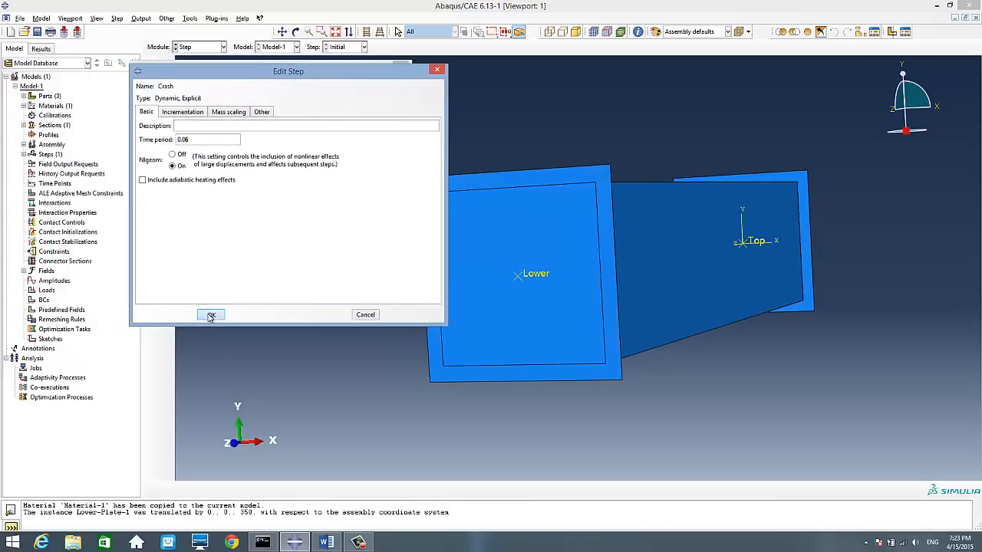
{"action": "left_click", "coordinate": [387, 143]}
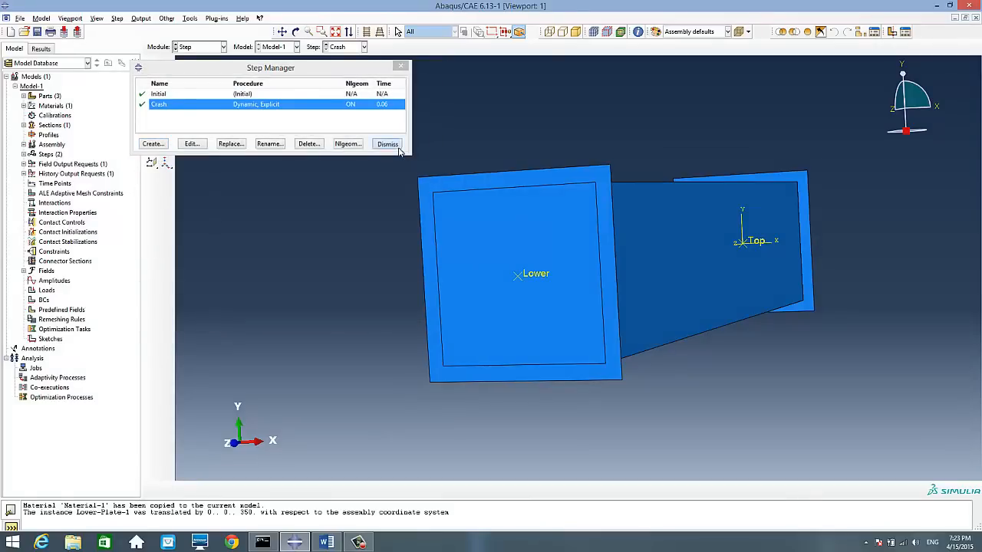
Change the number of evenly spaced time intervals in field output request F-Output-1 for the Crash step
{"action": "left_click", "coordinate": [143, 18]}
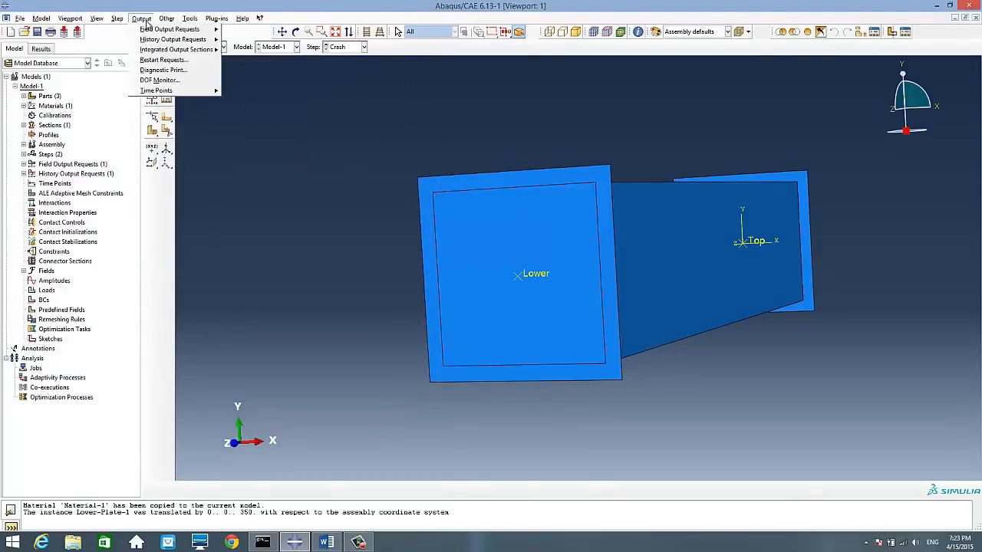
{"action": "mouse_move", "coordinate": [165, 34]}
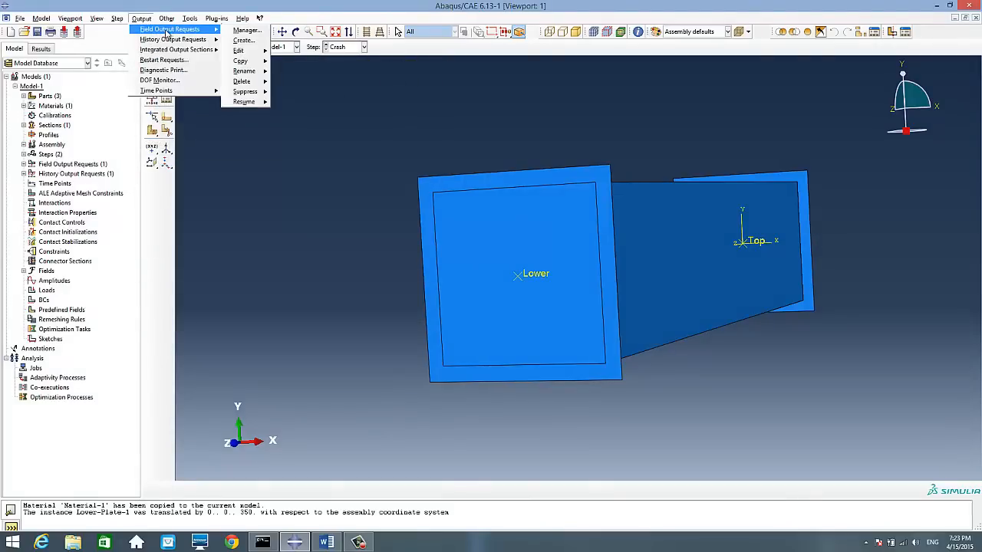
{"action": "left_click", "coordinate": [234, 31]}
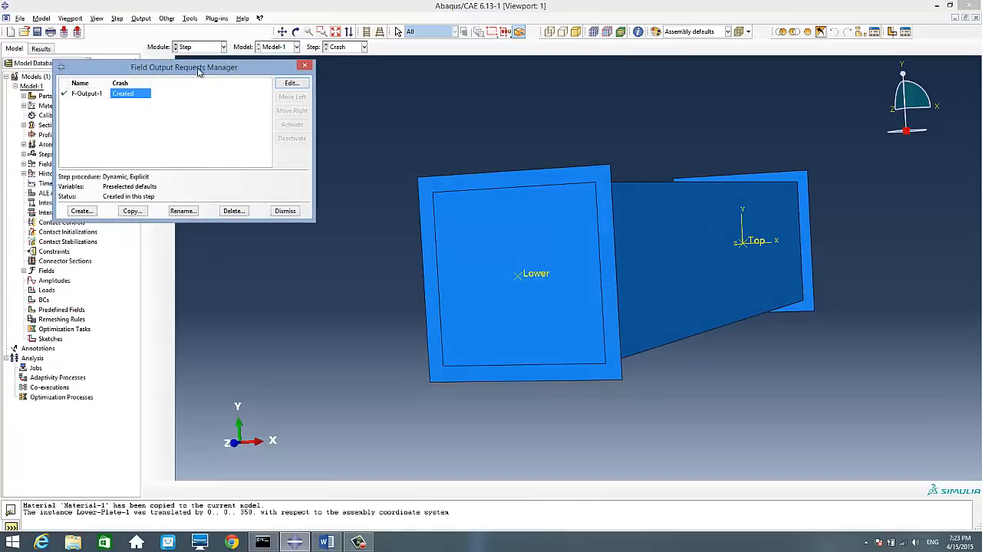
{"action": "left_click", "coordinate": [292, 85]}
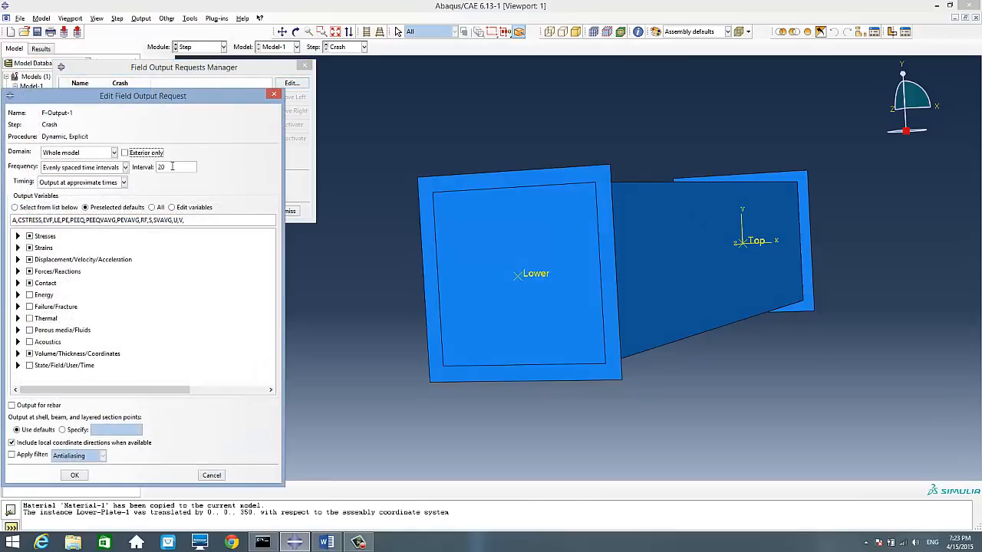
{"action": "left_click_drag", "start_coordinate": [171, 167], "coordinate": [144, 173]}
{"action": "left_click", "coordinate": [70, 478]}
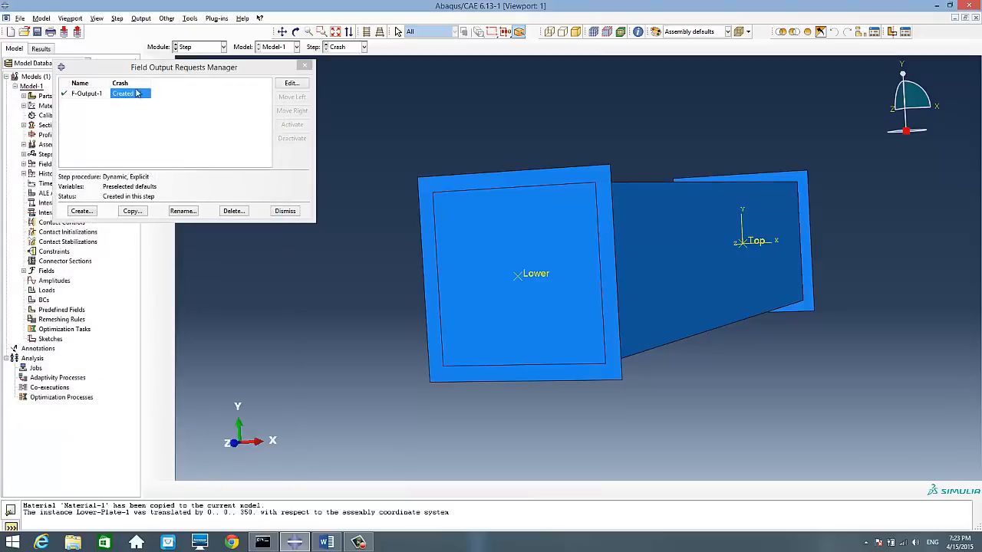
{"action": "left_click_drag", "start_coordinate": [151, 71], "coordinate": [283, 78]}
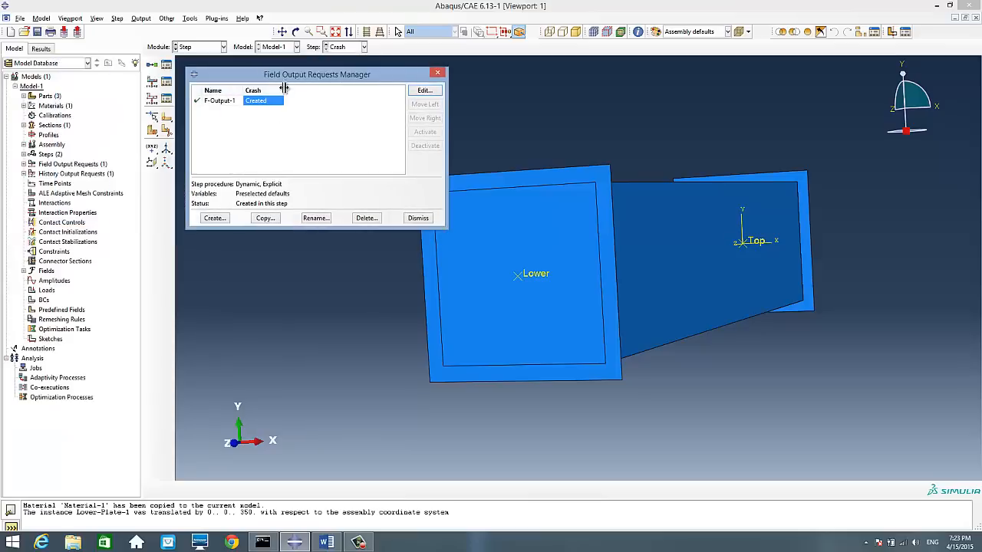
{"action": "left_click", "coordinate": [416, 218]}
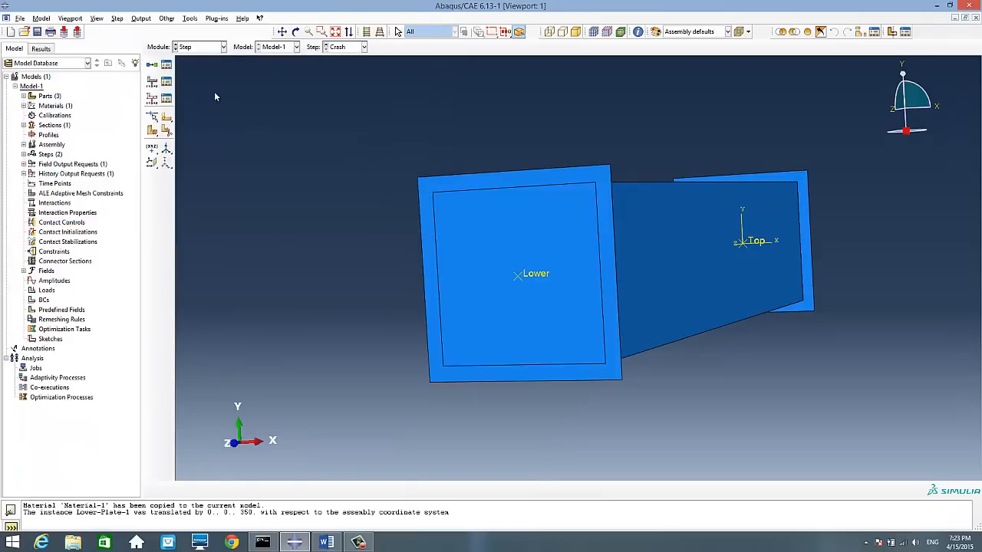
Start a Tie constraint in the Interaction module, using the lower plate's purple side facing the tube as the master surface
{"action": "left_click", "coordinate": [218, 49]}
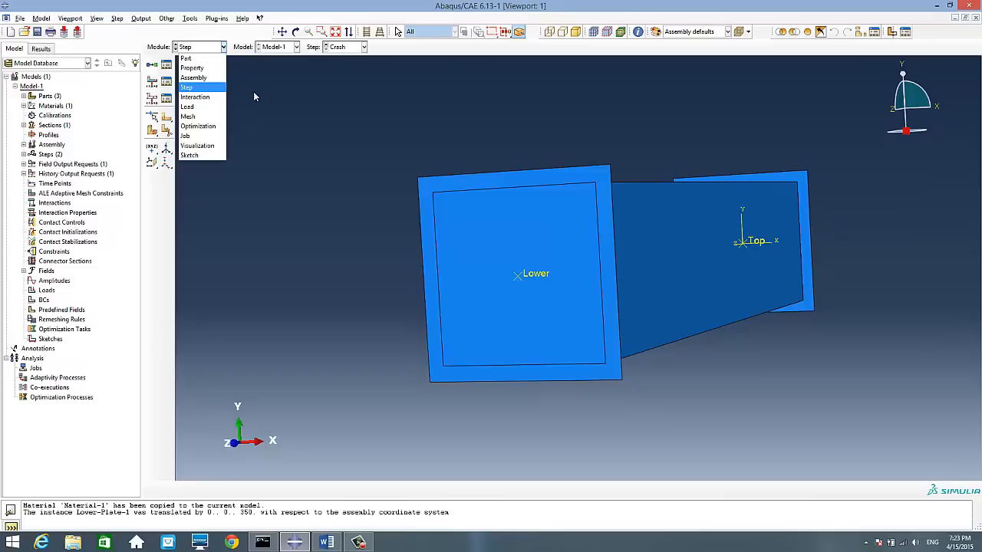
{"action": "left_click", "coordinate": [218, 97]}
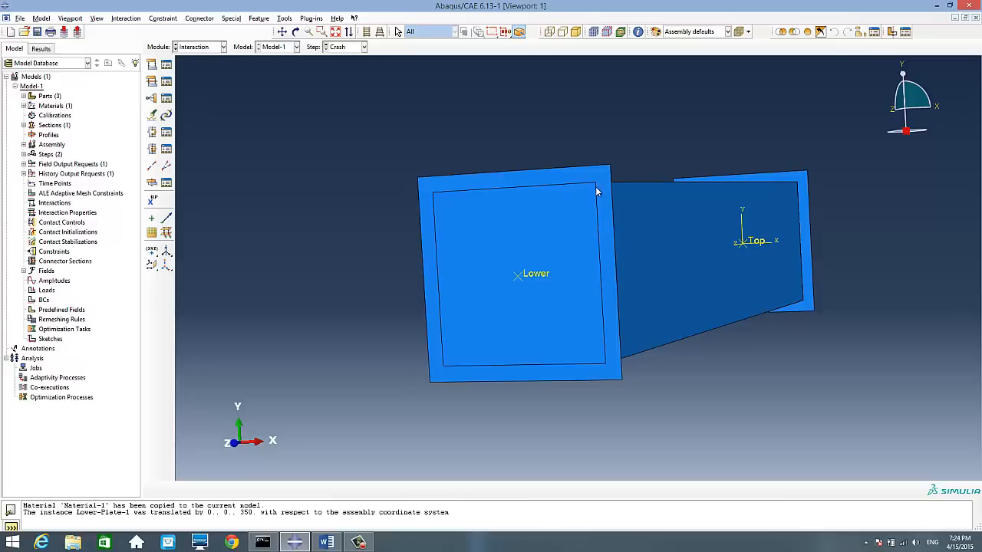
{"action": "left_click", "coordinate": [169, 101]}
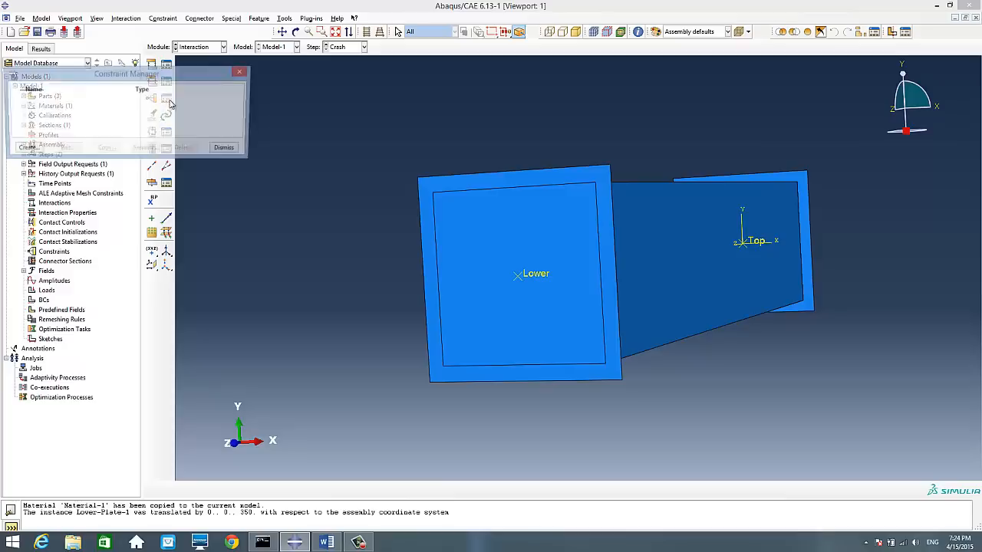
{"action": "left_click", "coordinate": [31, 148]}
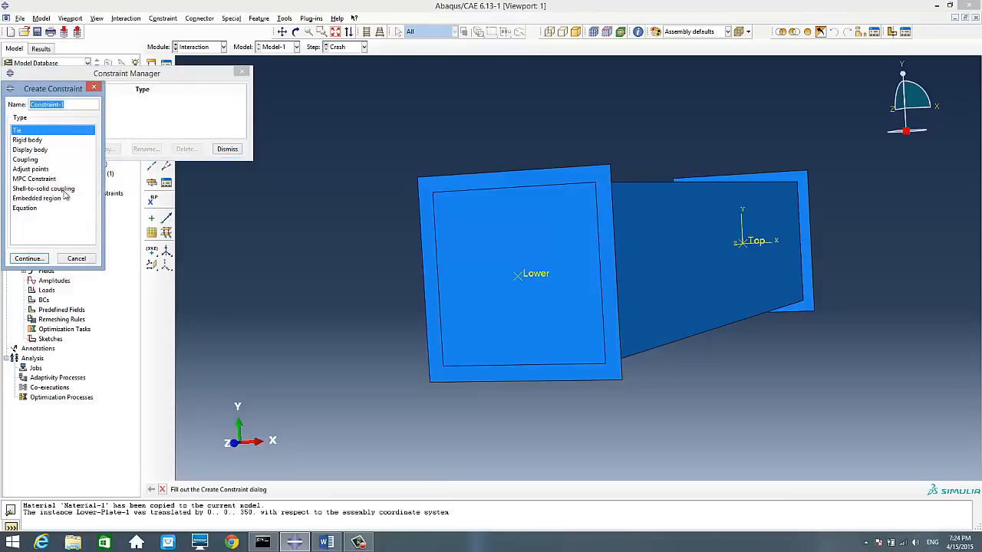
{"action": "left_click", "coordinate": [30, 259]}
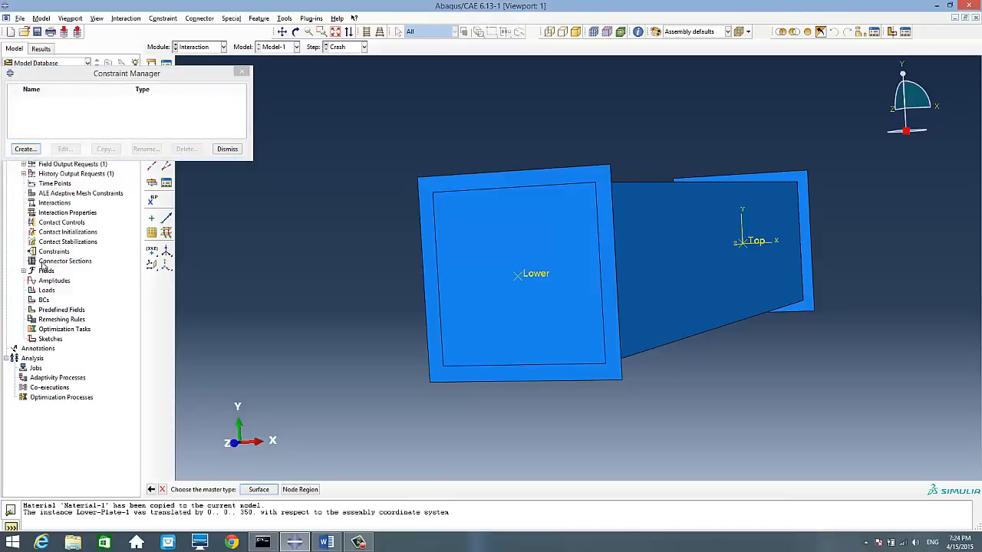
{"action": "left_click", "coordinate": [258, 490]}
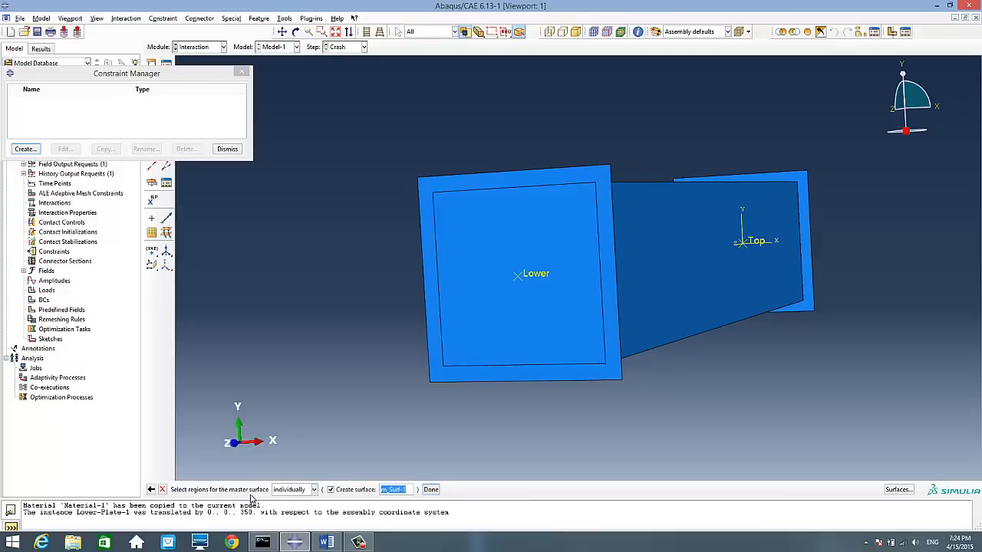
{"action": "left_click", "coordinate": [434, 189]}
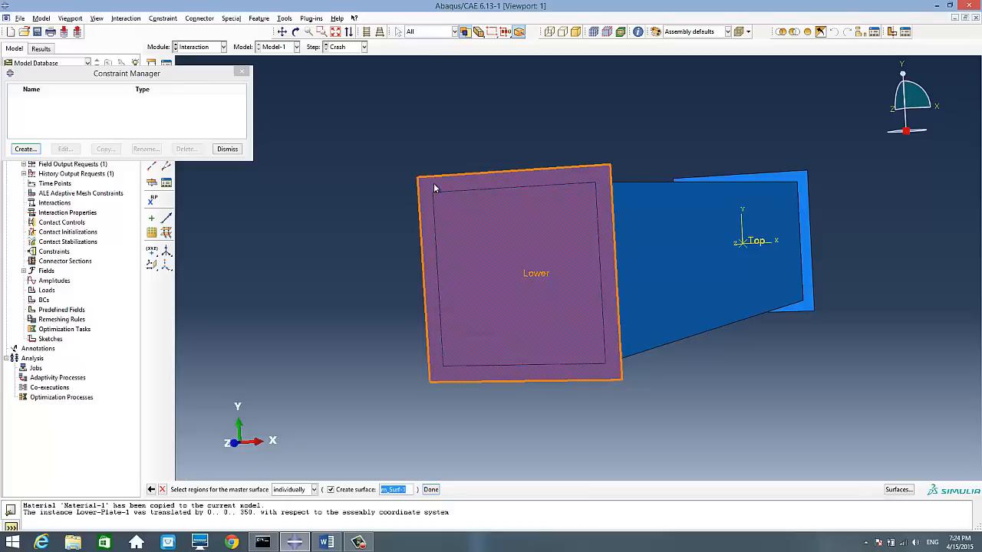
{"action": "left_click", "coordinate": [430, 489]}
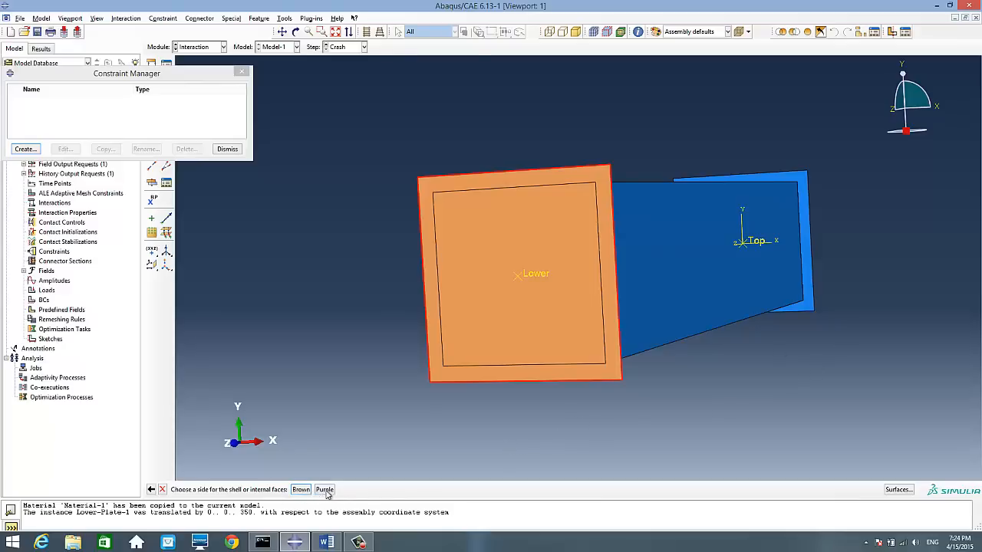
{"action": "left_click_drag", "start_coordinate": [837, 329], "coordinate": [511, 263], "text": "ctrl+alt"}
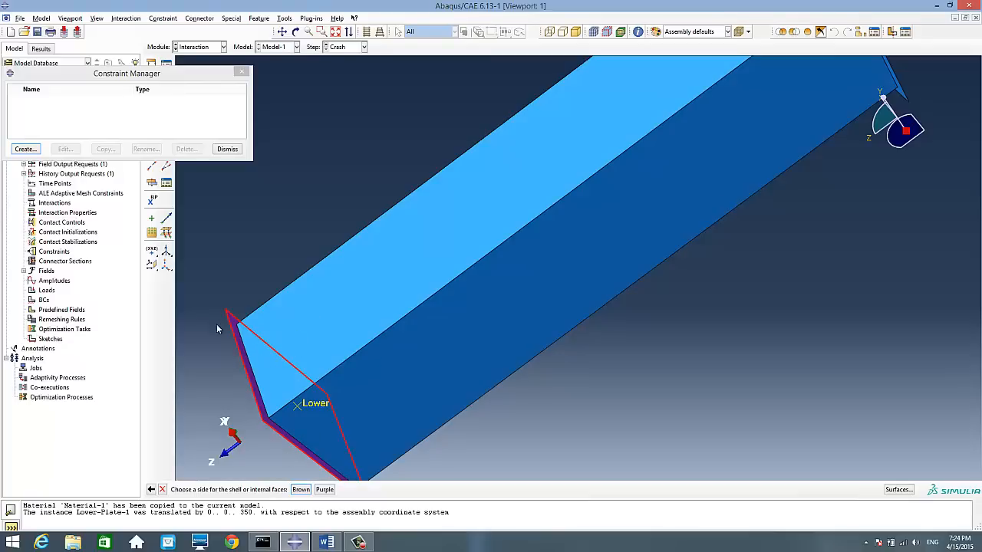
{"action": "left_click", "coordinate": [324, 489]}
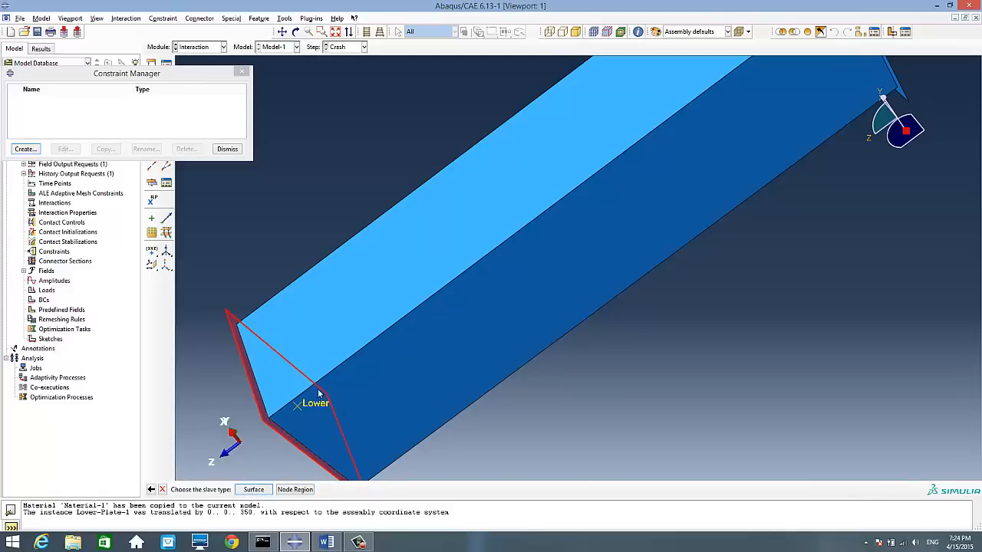
Use the tube's four end edges at the lower plate as the slave surface and accept the tie constraint's default settings
{"action": "left_click", "coordinate": [254, 489]}
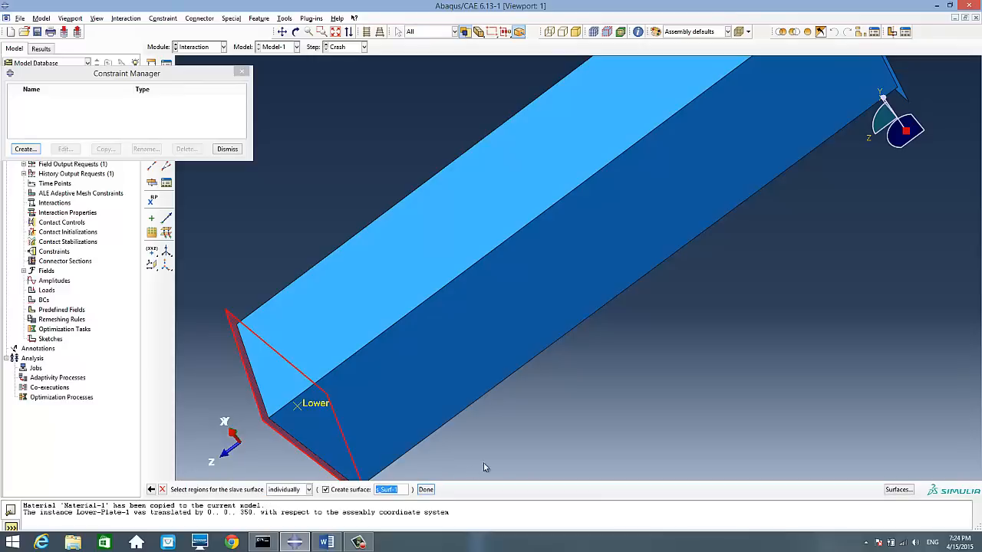
{"action": "left_click_drag", "start_coordinate": [526, 448], "coordinate": [542, 343], "text": "ctrl+alt"}
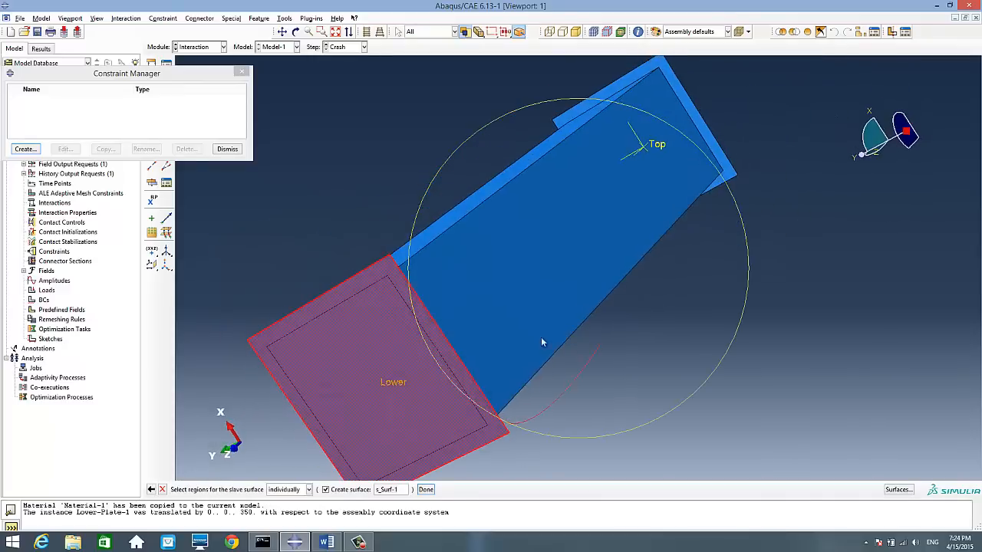
{"action": "left_click", "coordinate": [360, 297]}
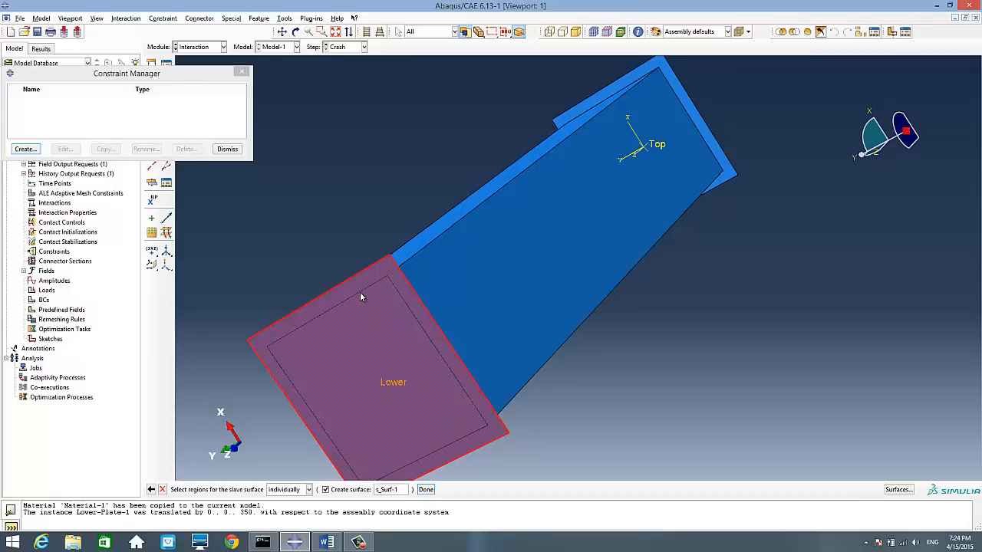
{"action": "left_click", "coordinate": [415, 318], "text": "shift"}
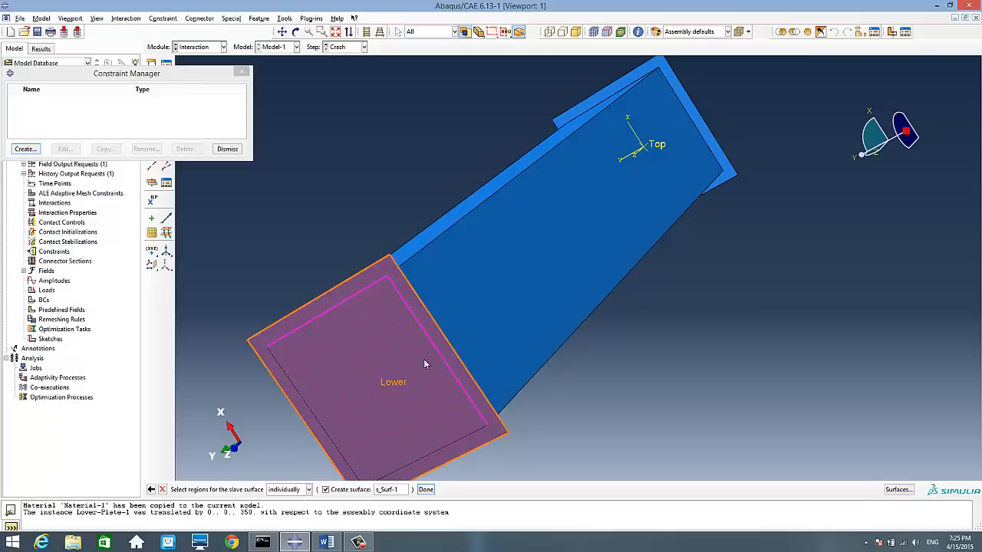
{"action": "left_click", "coordinate": [445, 451], "text": "shift"}
{"action": "left_click", "coordinate": [326, 435], "text": "shift"}
{"action": "left_click", "coordinate": [427, 491]}
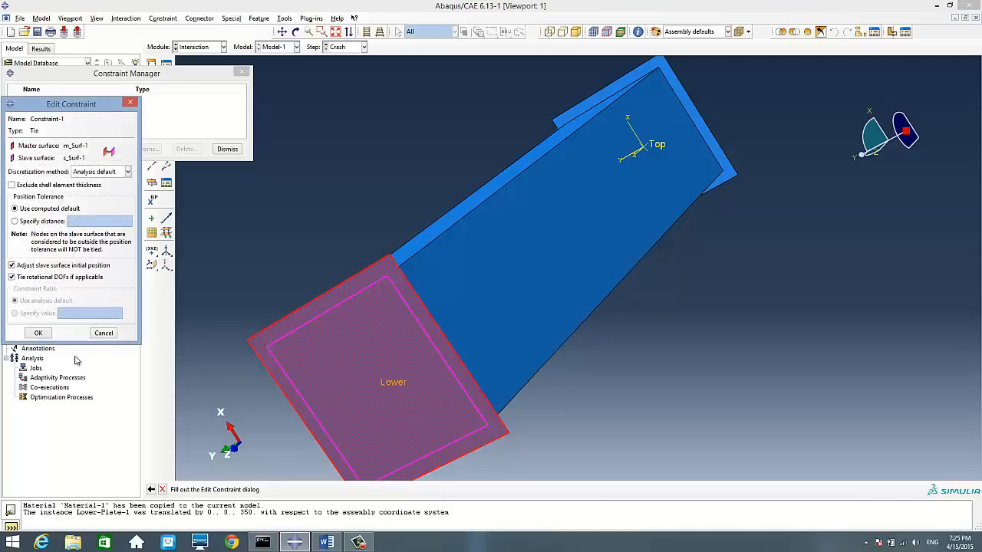
{"action": "left_click", "coordinate": [38, 333]}
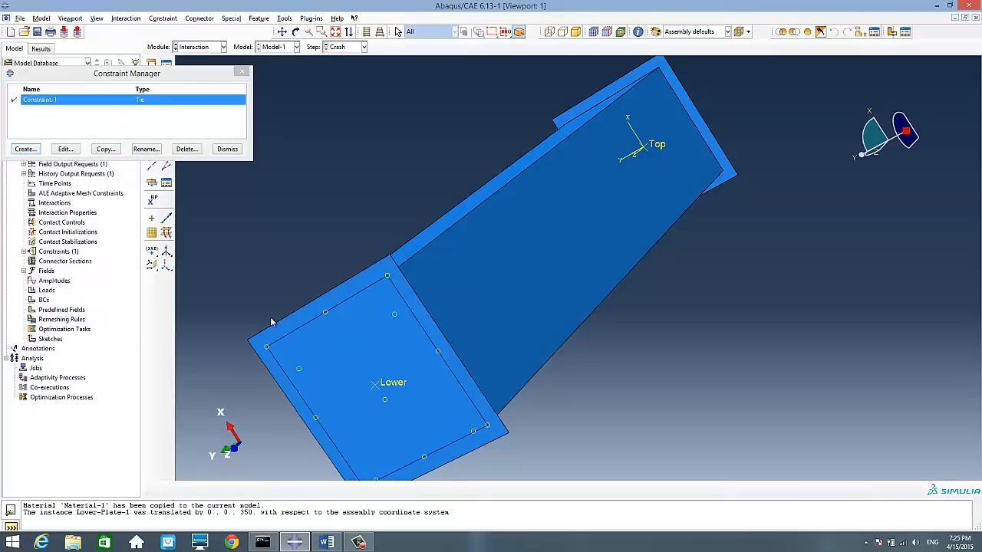
{"action": "left_click", "coordinate": [227, 149]}
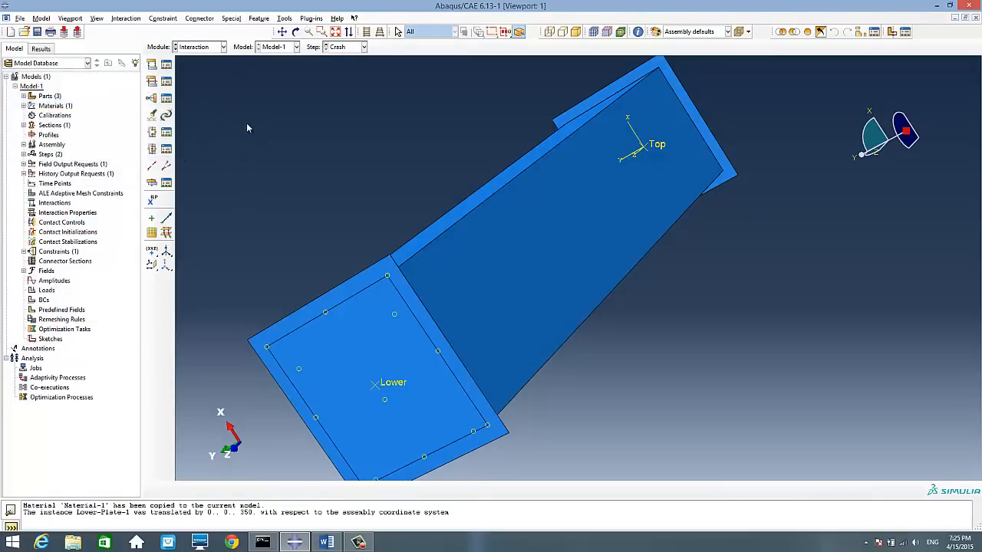
{"action": "scroll", "coordinate": [569, 343], "scroll_direction": "down", "scroll_amount": 1}
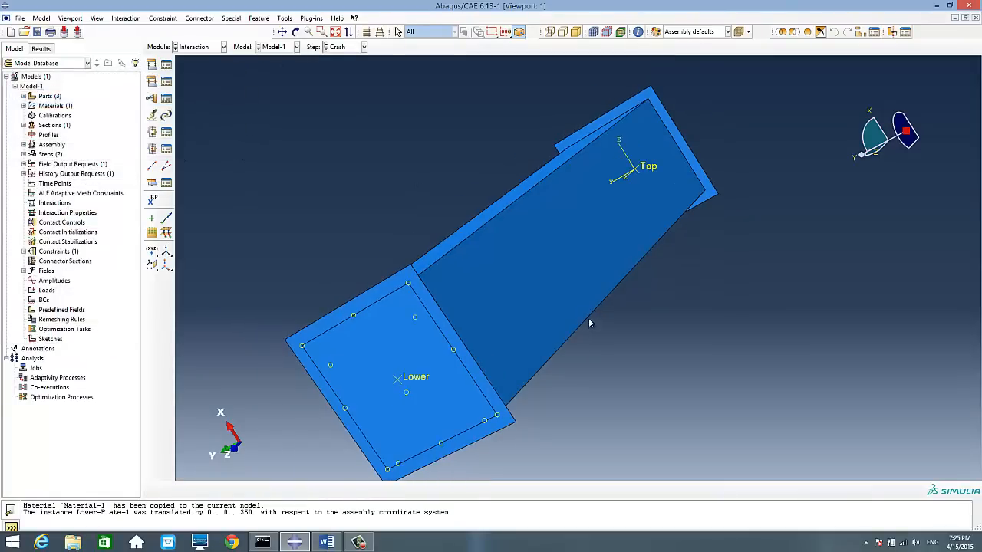
Start a General contact (Explicit) interaction in the Initial step
{"action": "left_click_drag", "start_coordinate": [720, 246], "coordinate": [648, 253], "text": "ctrl+alt"}
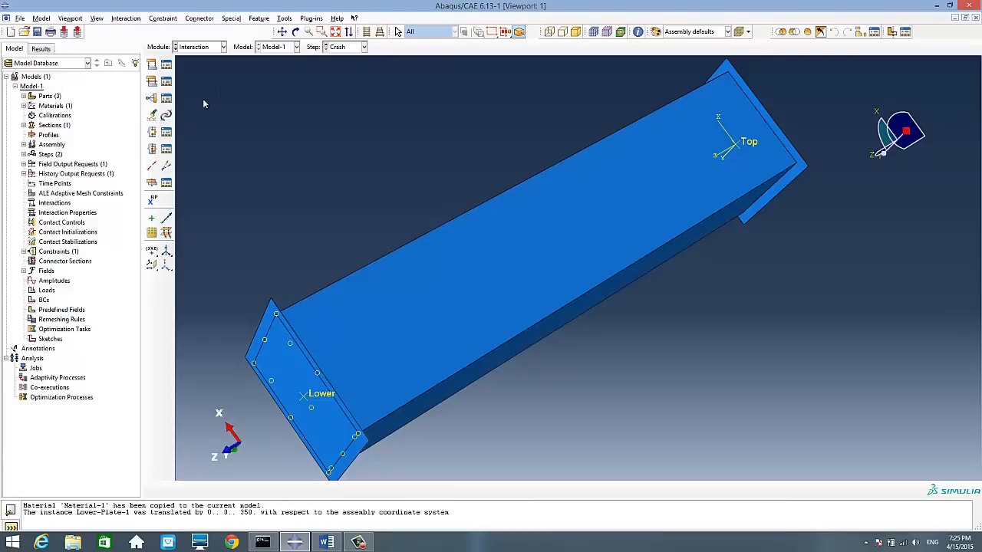
{"action": "left_click", "coordinate": [166, 66]}
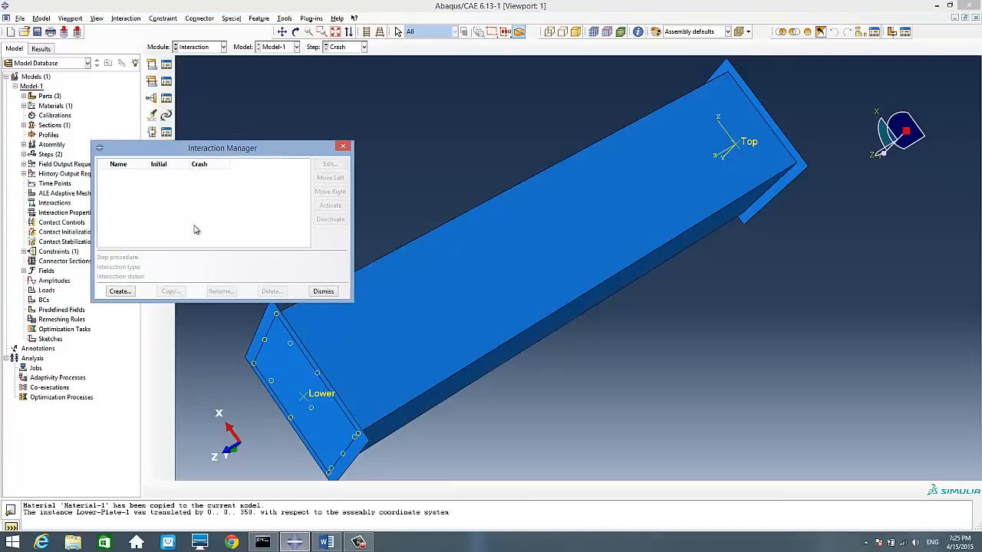
{"action": "left_click", "coordinate": [131, 292]}
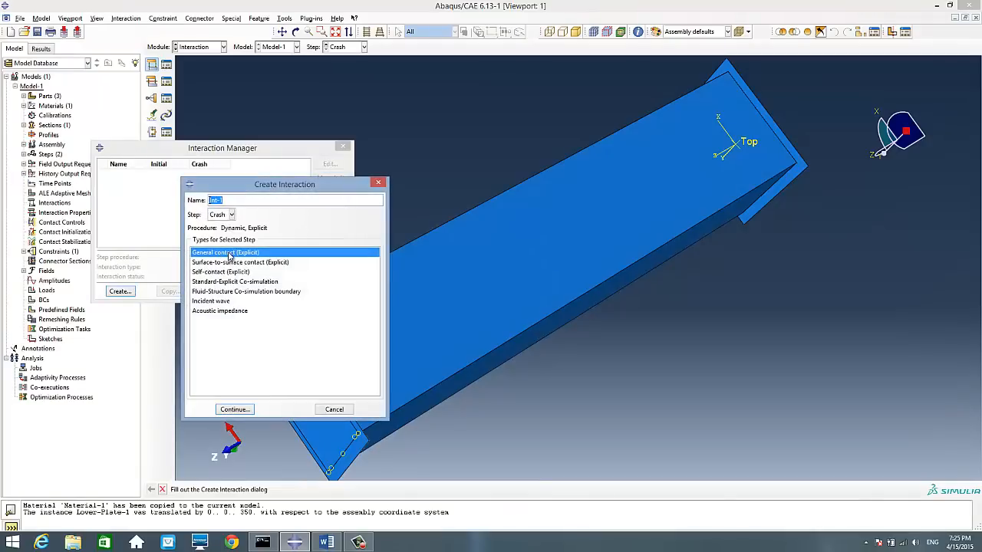
{"action": "left_click", "coordinate": [230, 215]}
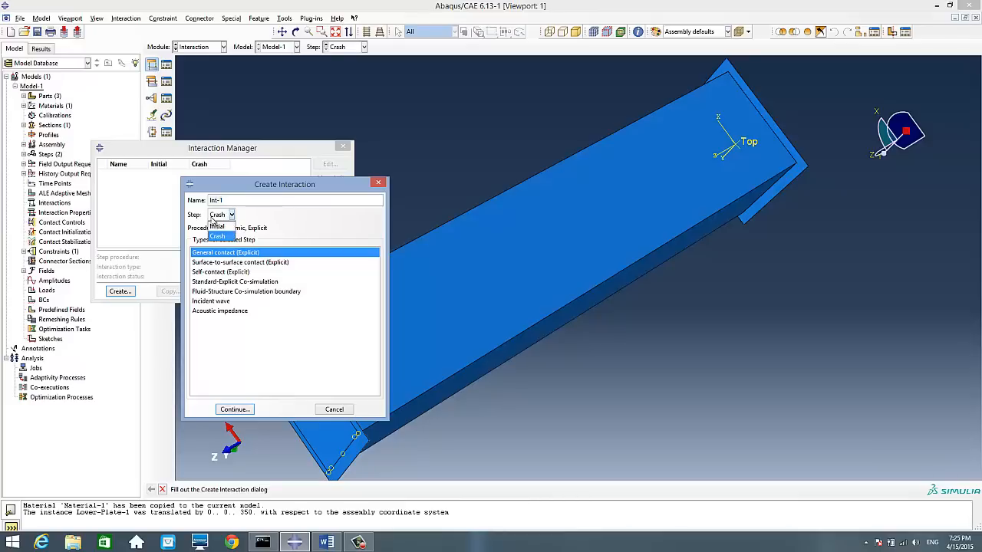
{"action": "left_click", "coordinate": [217, 226]}
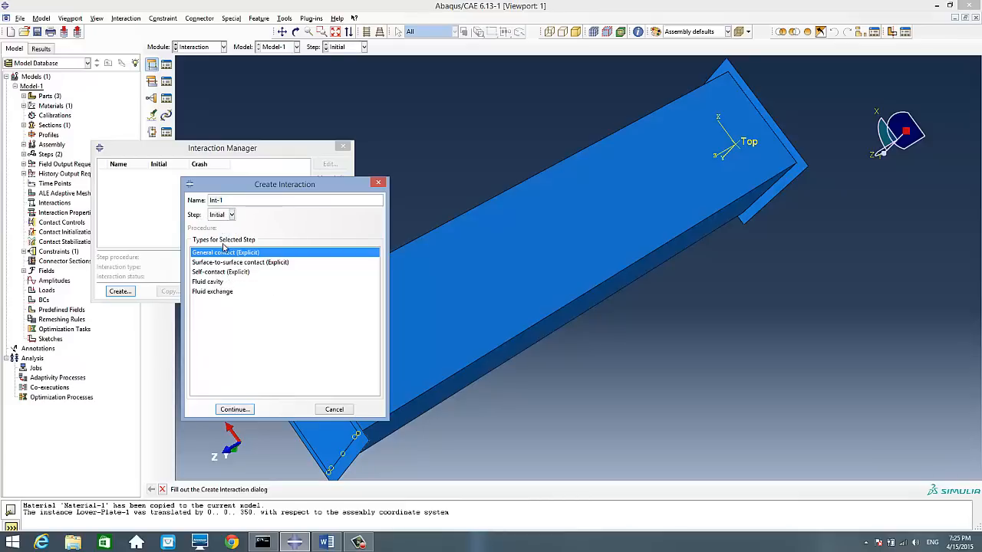
{"action": "left_click", "coordinate": [222, 410]}
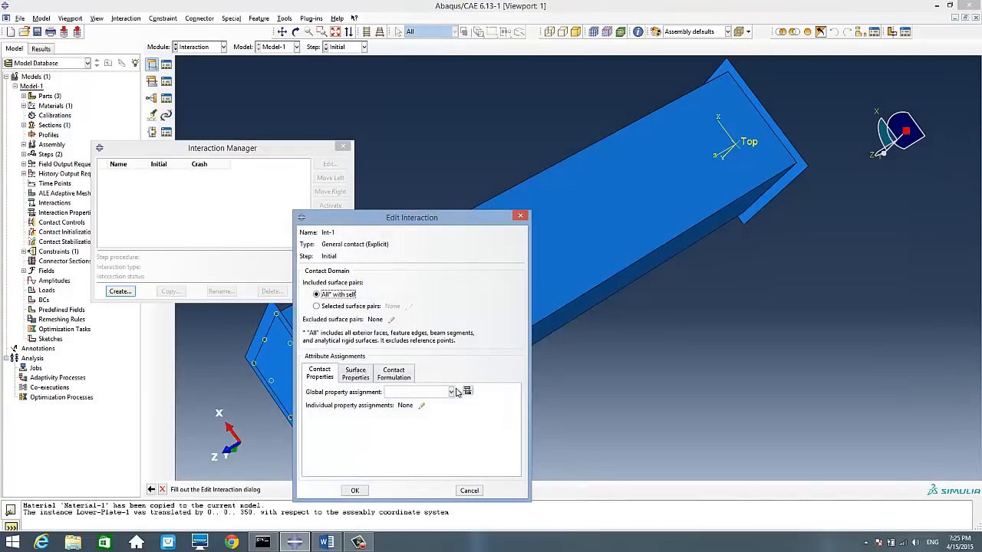
Create a Contact-type interaction property for the general contact's global property assignment
{"action": "left_click", "coordinate": [452, 392]}
{"action": "left_click", "coordinate": [467, 390]}
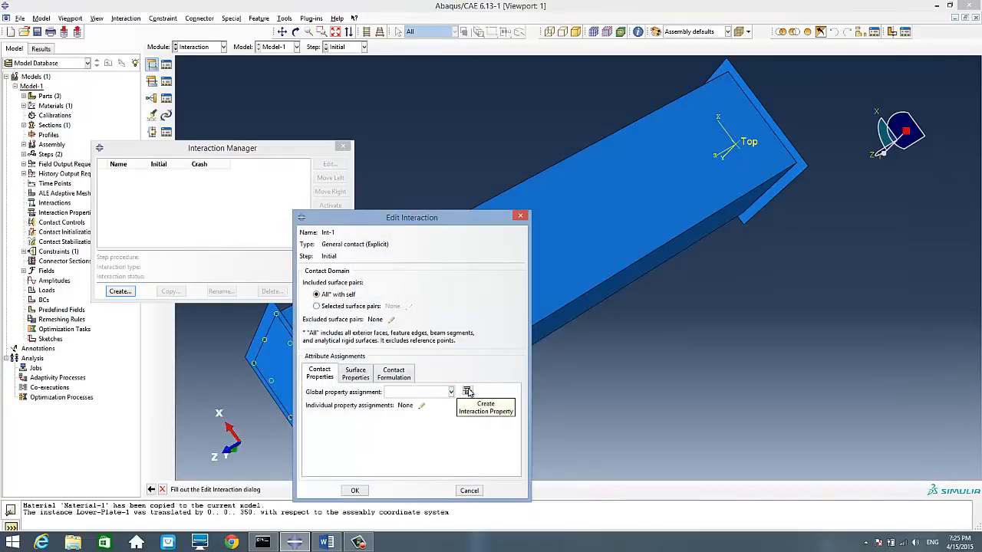
{"action": "left_click", "coordinate": [468, 392]}
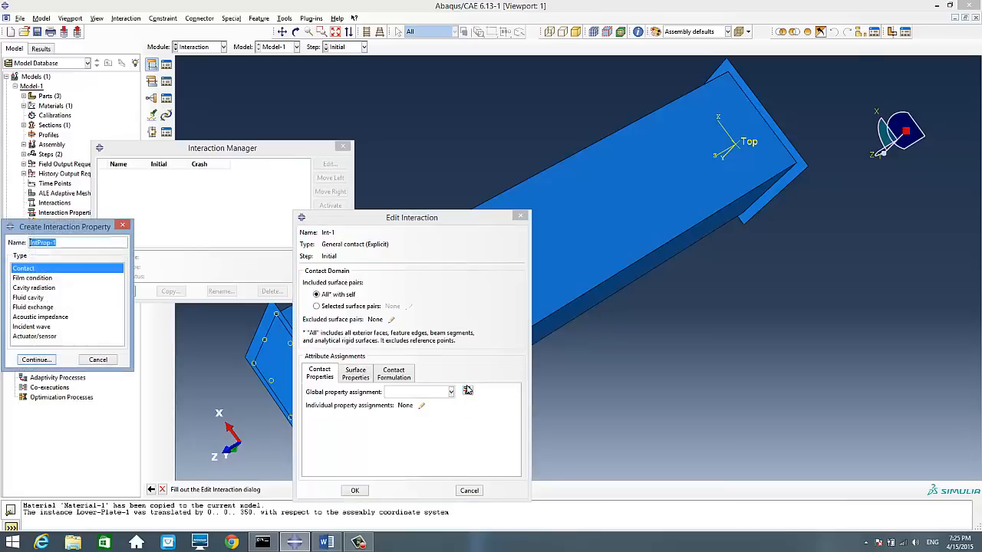
{"action": "left_click_drag", "start_coordinate": [86, 224], "coordinate": [244, 224]}
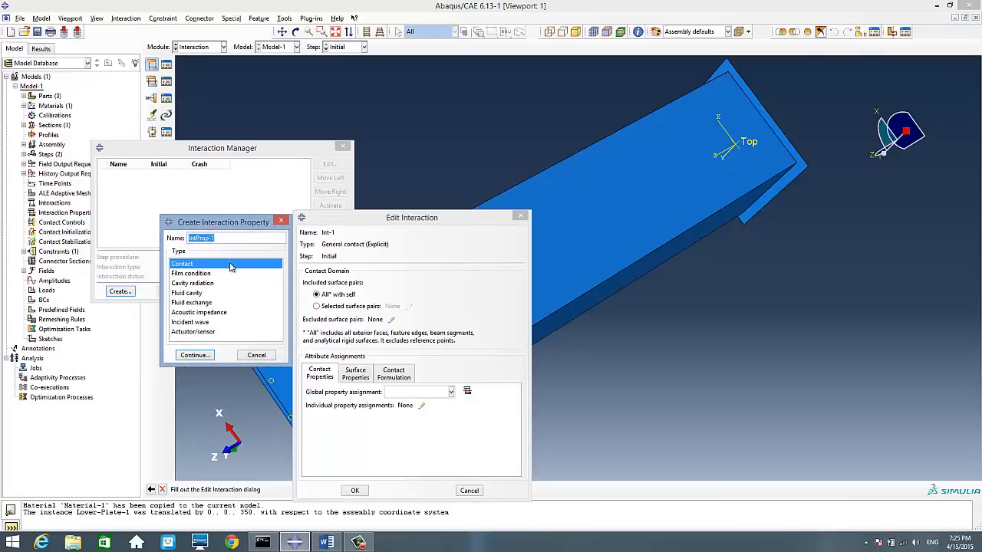
{"action": "left_click", "coordinate": [212, 353]}
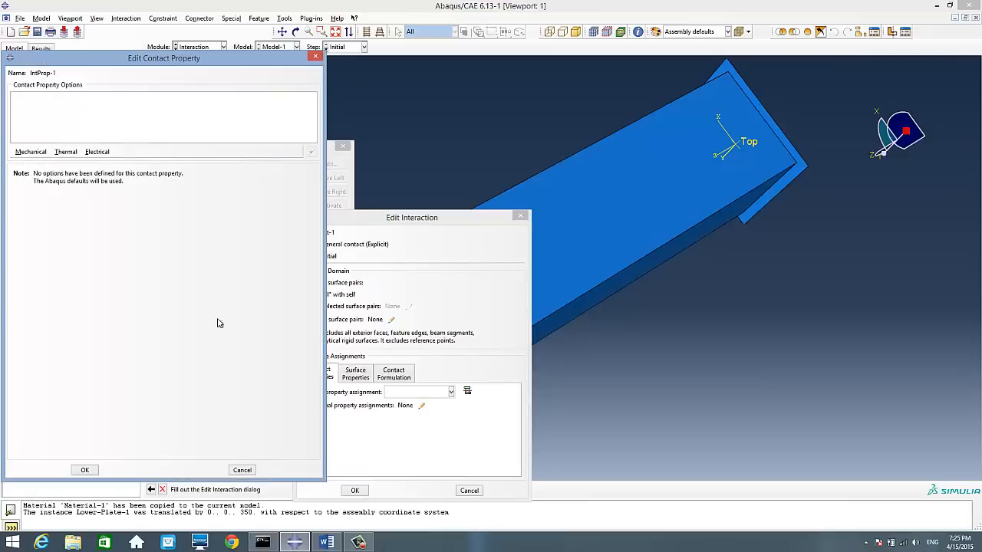
Add tangential behavior with the Penalty friction formulation and a friction coefficient to the contact property, and finish it
{"action": "left_click", "coordinate": [32, 151]}
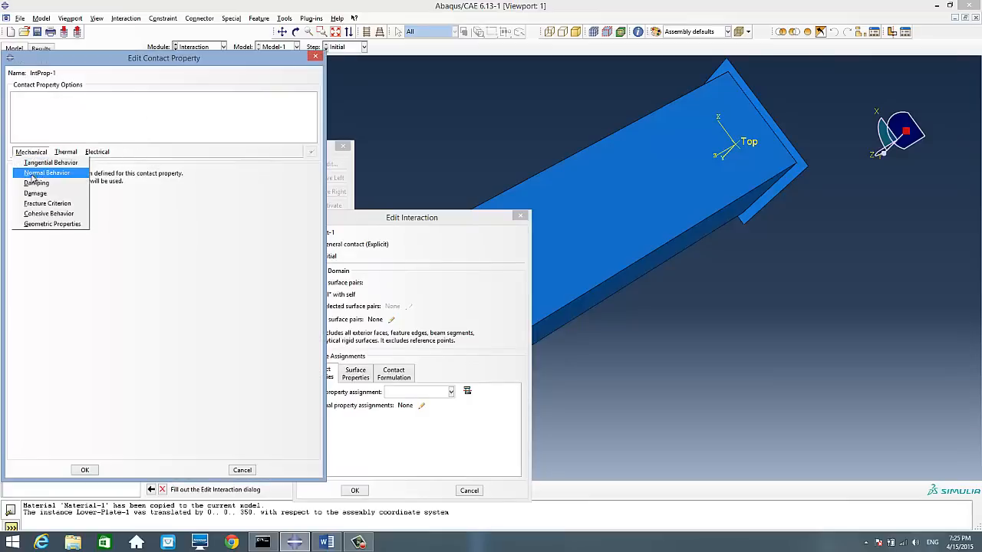
{"action": "left_click", "coordinate": [43, 165]}
{"action": "left_click", "coordinate": [112, 184]}
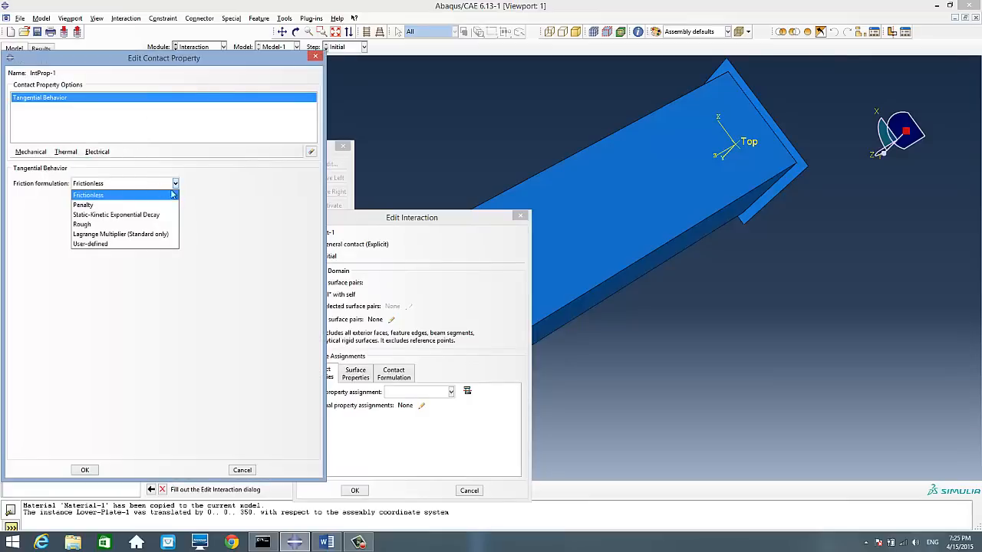
{"action": "left_click", "coordinate": [162, 205]}
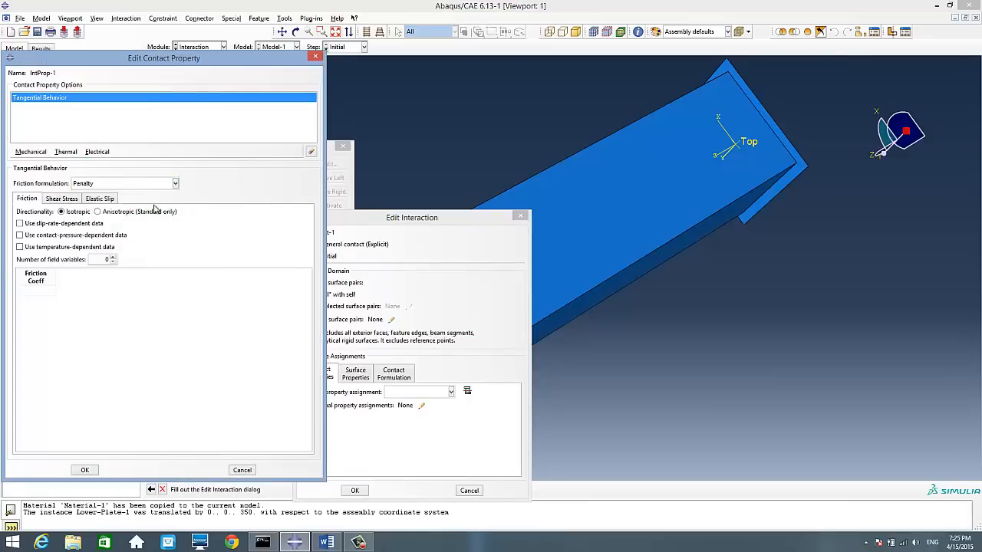
{"action": "left_click", "coordinate": [36, 290]}
{"action": "left_click", "coordinate": [84, 470]}
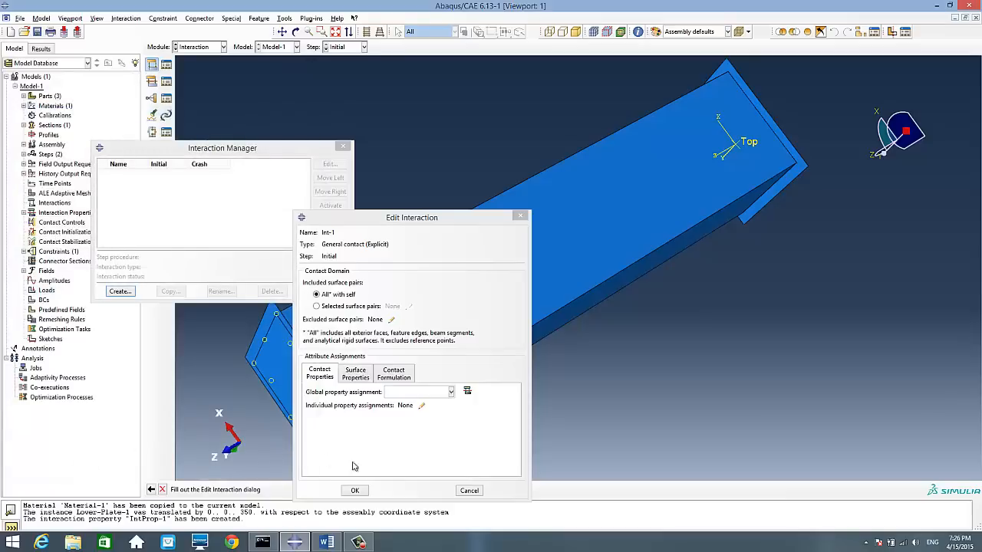
Assign IntProp-1 as the general contact's global property, finish the interaction and close the interaction manager
{"action": "left_click", "coordinate": [434, 392]}
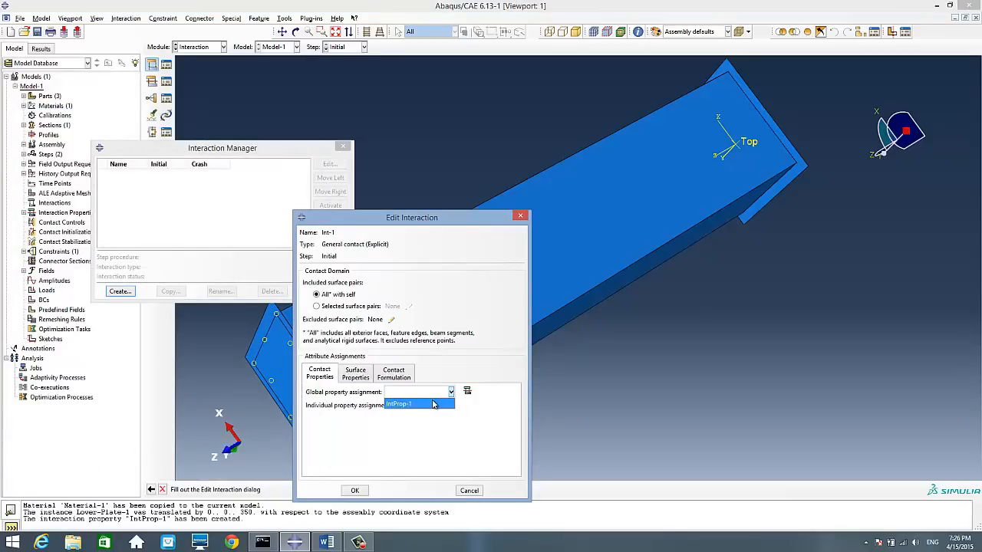
{"action": "left_click", "coordinate": [433, 404]}
{"action": "left_click", "coordinate": [354, 491]}
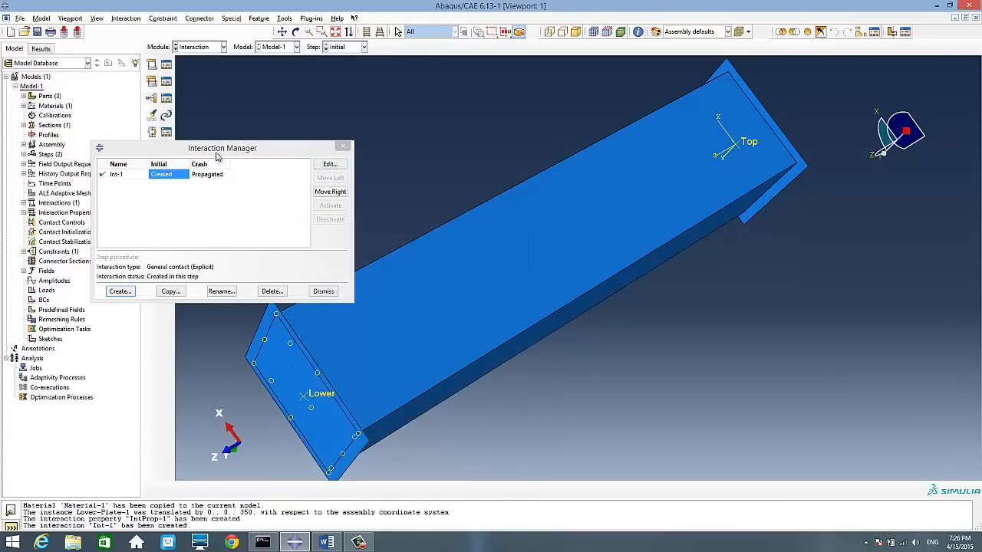
{"action": "left_click_drag", "start_coordinate": [217, 154], "coordinate": [288, 151]}
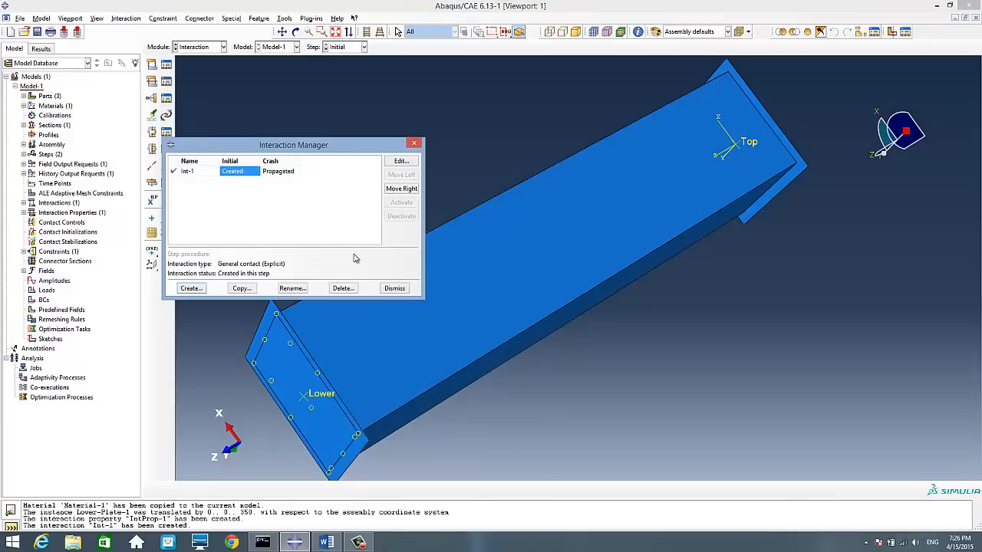
{"action": "left_click", "coordinate": [394, 290]}
Switch to the Load module and open the boundary condition manager
{"action": "left_click", "coordinate": [199, 48]}
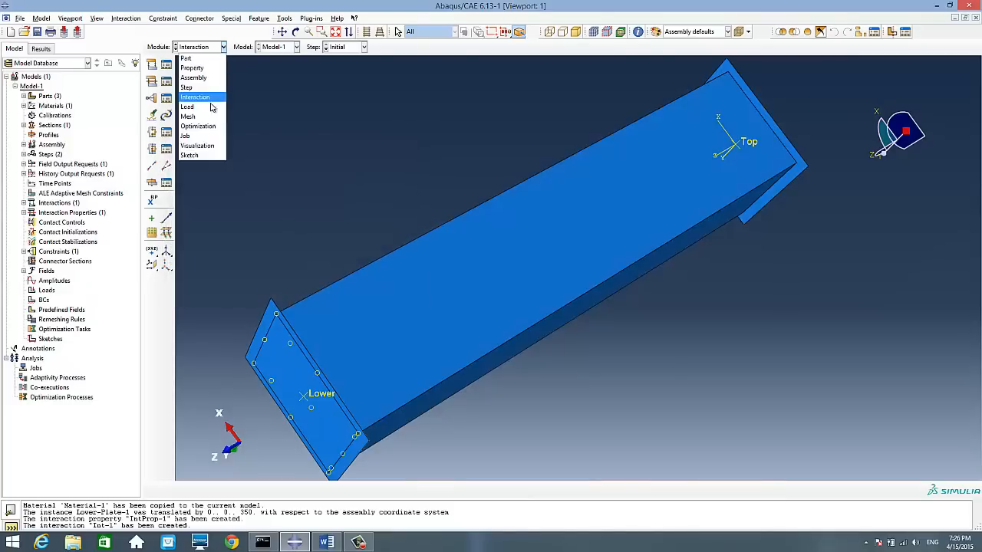
{"action": "left_click", "coordinate": [188, 107]}
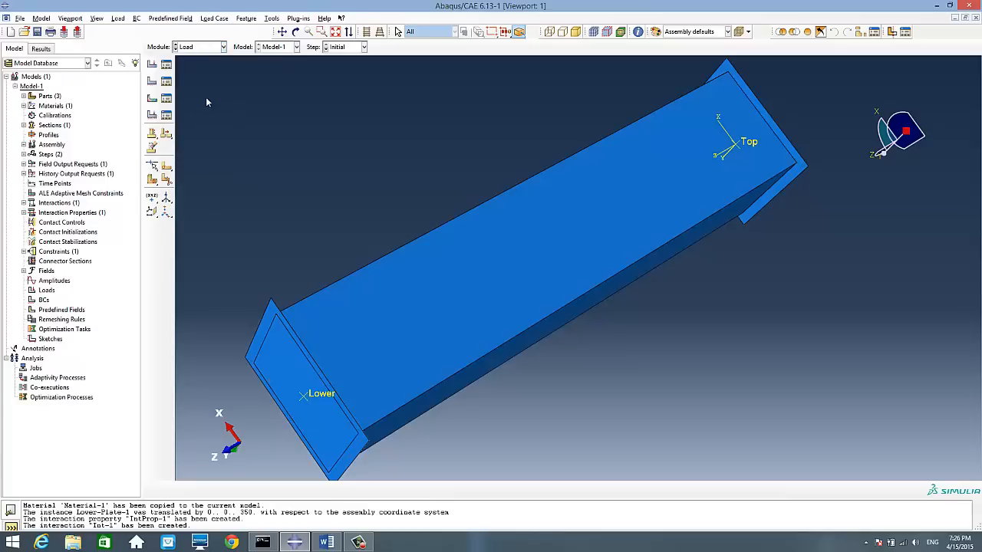
{"action": "left_click", "coordinate": [167, 82]}
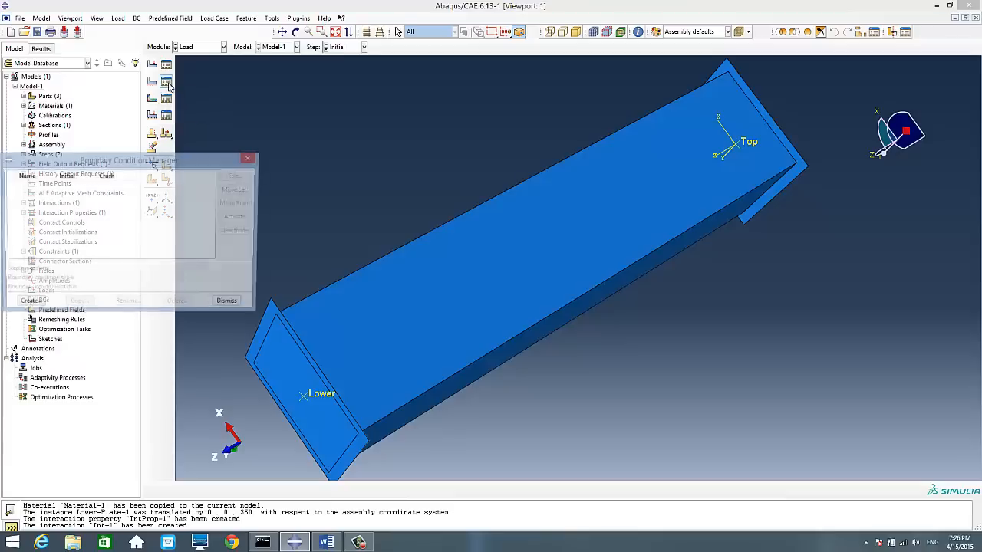
{"action": "left_click_drag", "start_coordinate": [185, 162], "coordinate": [281, 125]}
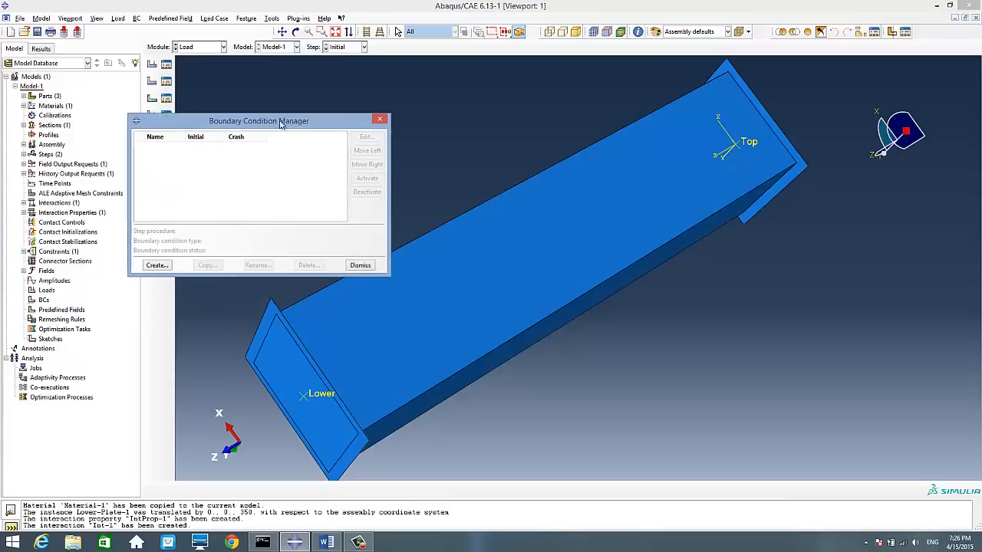
{"action": "left_click", "coordinate": [379, 119]}
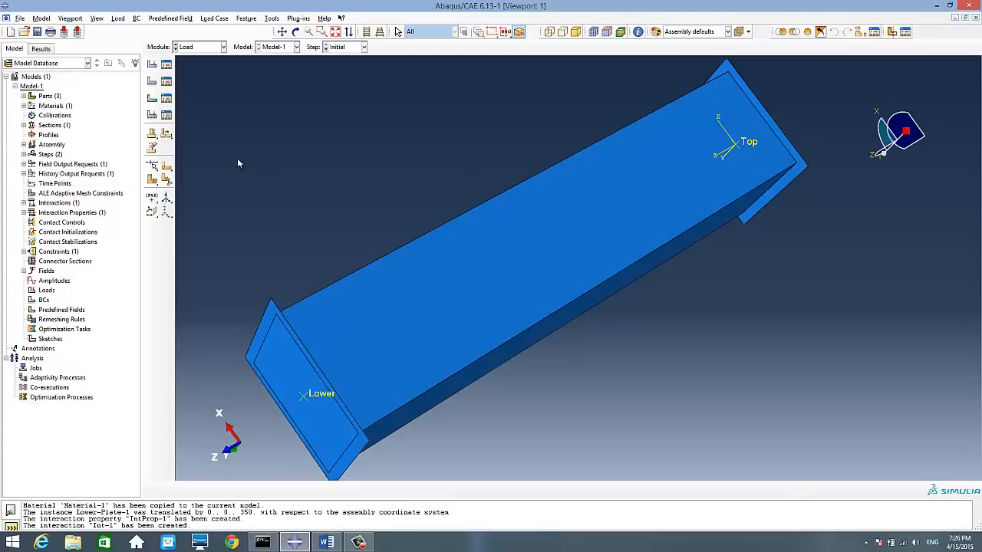
{"action": "left_click", "coordinate": [167, 86]}
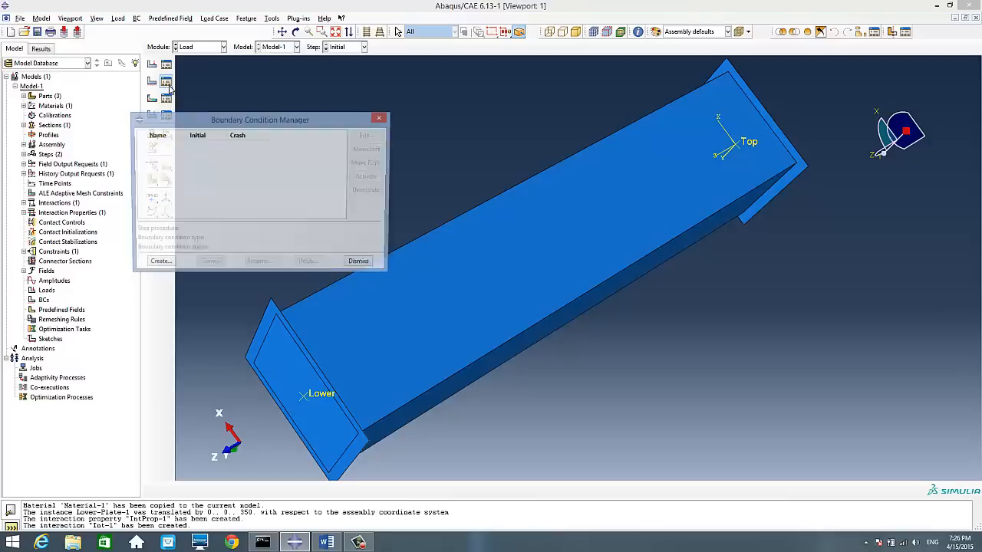
Start a mechanical Displacement/Rotation boundary condition in the Initial step on the Top reference point
{"action": "left_click", "coordinate": [158, 264]}
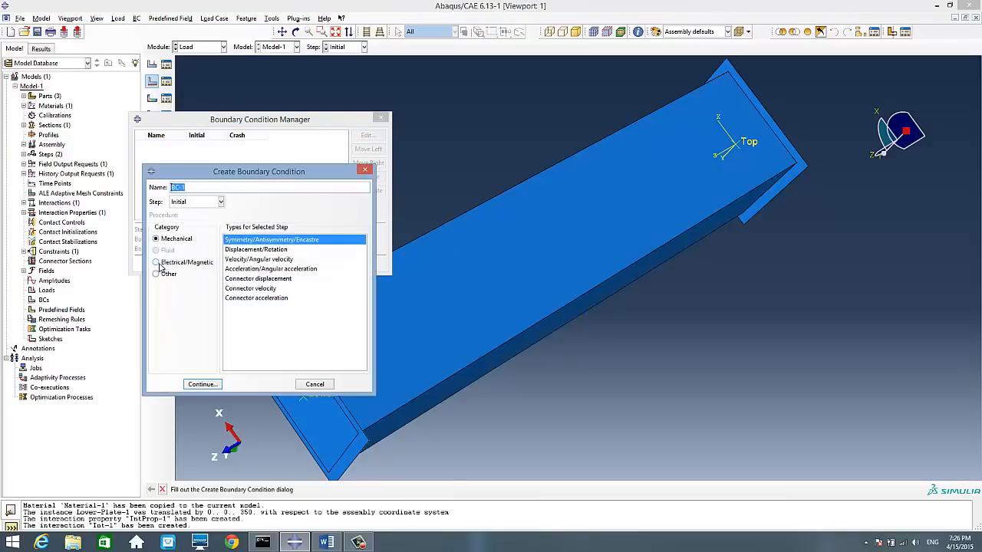
{"action": "left_click", "coordinate": [201, 206]}
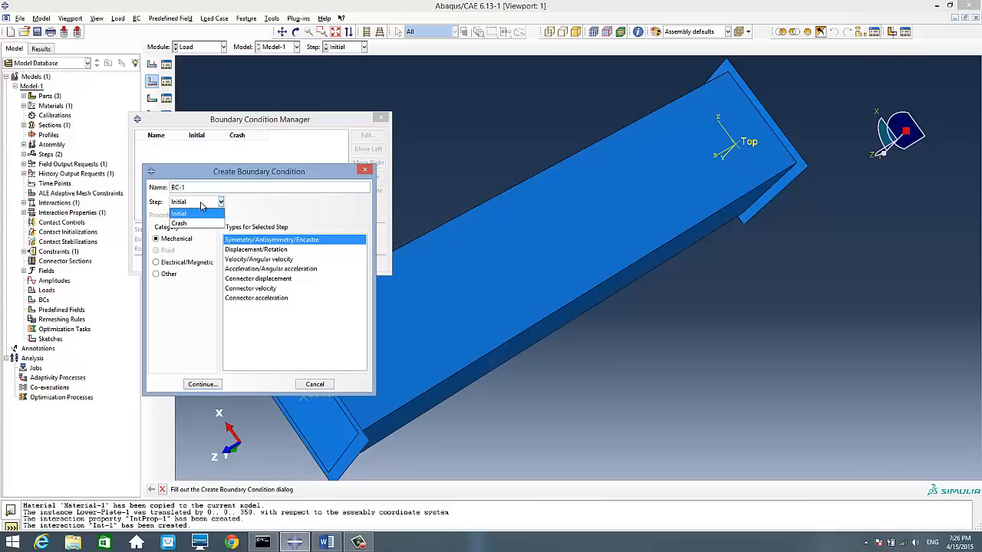
{"action": "left_click", "coordinate": [203, 208]}
{"action": "left_click", "coordinate": [193, 242]}
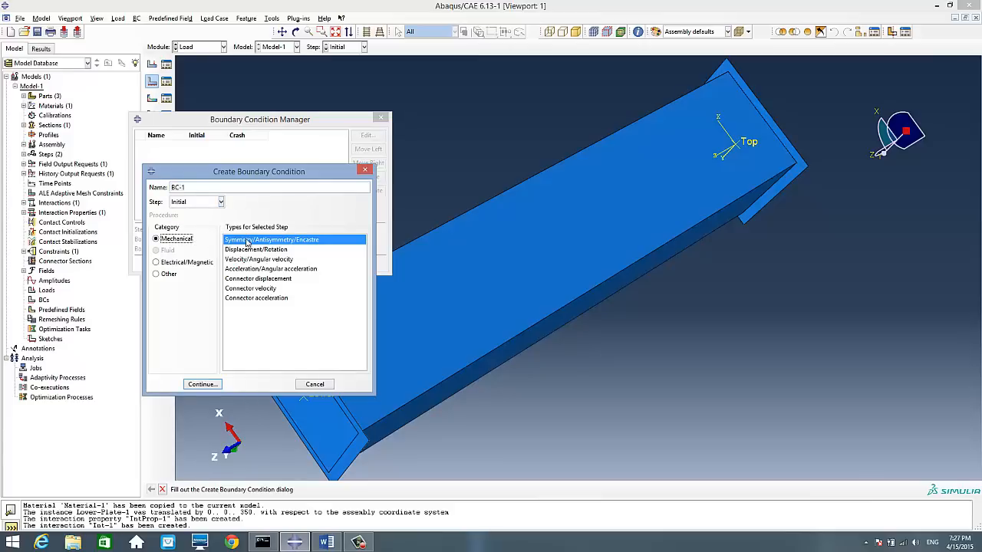
{"action": "left_click", "coordinate": [270, 252]}
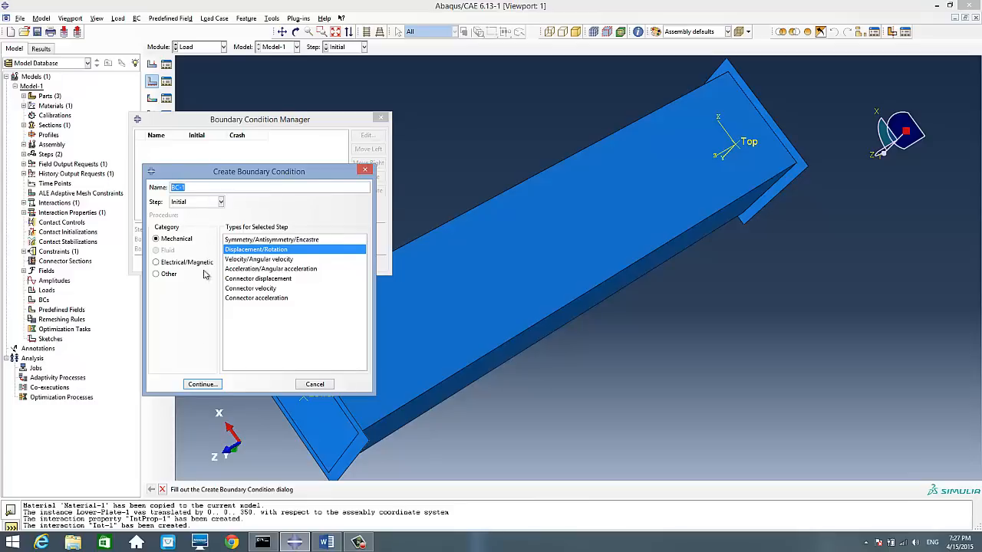
{"action": "left_click", "coordinate": [207, 383]}
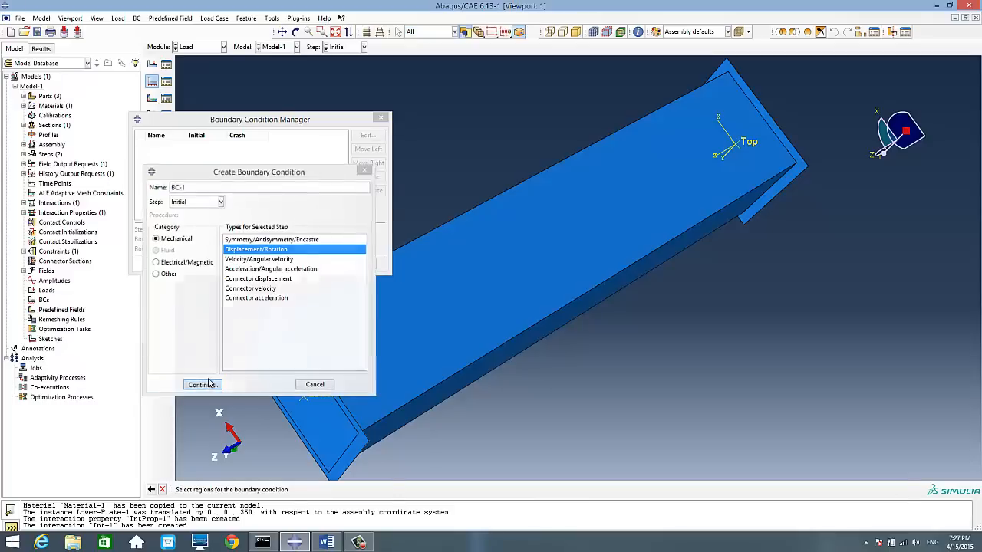
{"action": "left_click", "coordinate": [751, 144]}
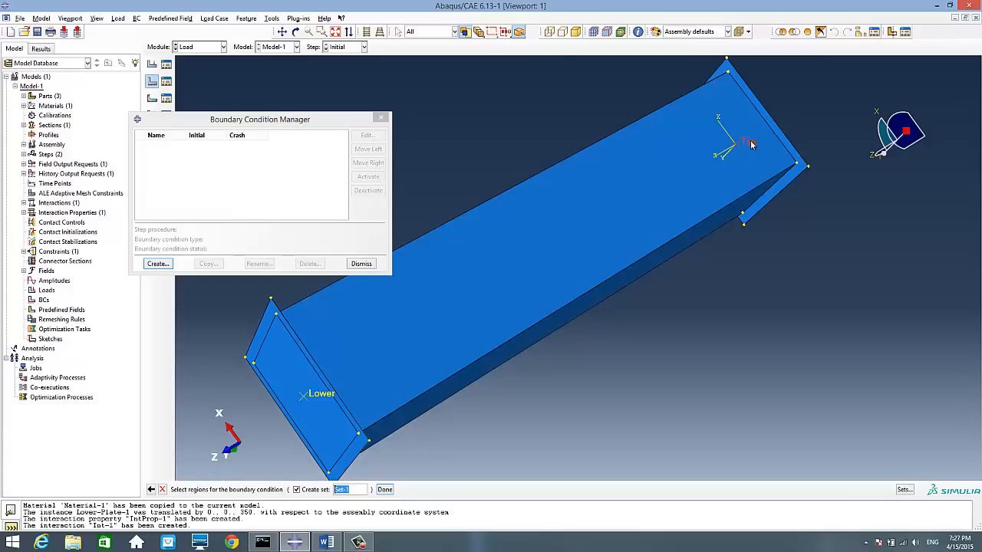
{"action": "left_click", "coordinate": [386, 490]}
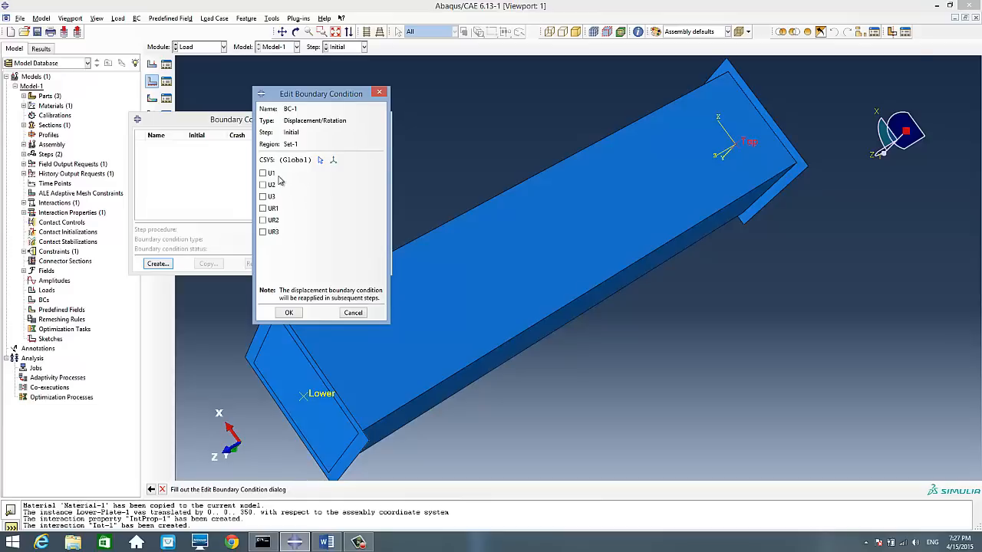
Constrain U1, U2, UR1, UR2 and UR3 at the Top reference point, leaving U3 free, and finish the boundary condition
{"action": "left_click", "coordinate": [268, 173]}
{"action": "left_click", "coordinate": [270, 185]}
{"action": "left_click", "coordinate": [268, 209]}
{"action": "left_click", "coordinate": [269, 220]}
{"action": "left_click", "coordinate": [270, 231]}
{"action": "left_click", "coordinate": [291, 313]}
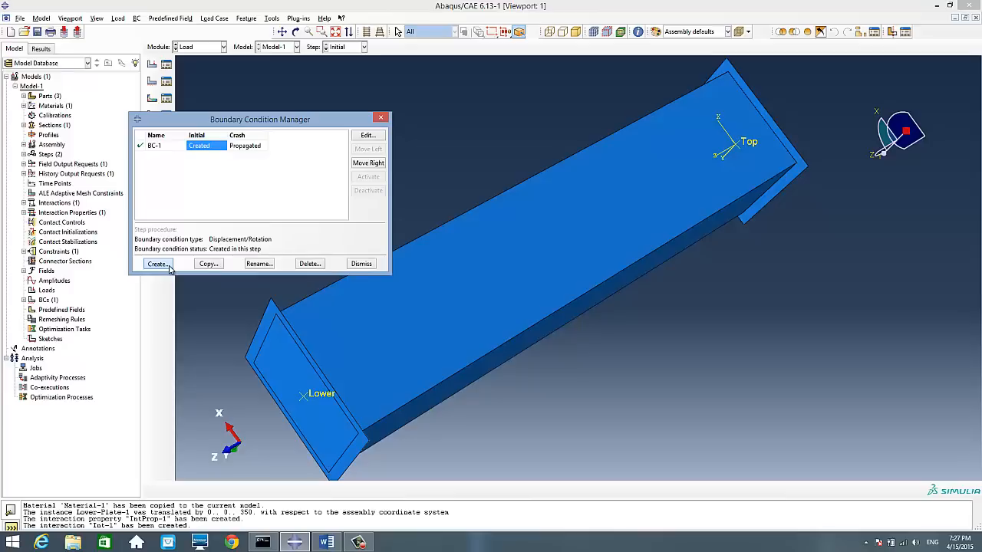
Create a Symmetry/Antisymmetry/Encastre boundary condition in the Initial step that fixes the Lower reference point with ENCASTRE, and close the boundary condition manager
{"action": "left_click", "coordinate": [170, 267]}
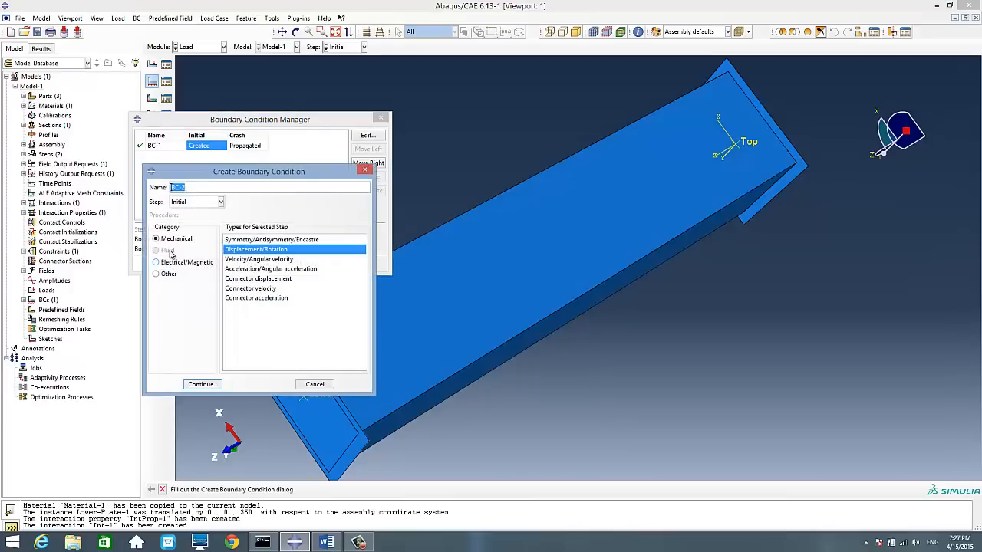
{"action": "left_click", "coordinate": [258, 240]}
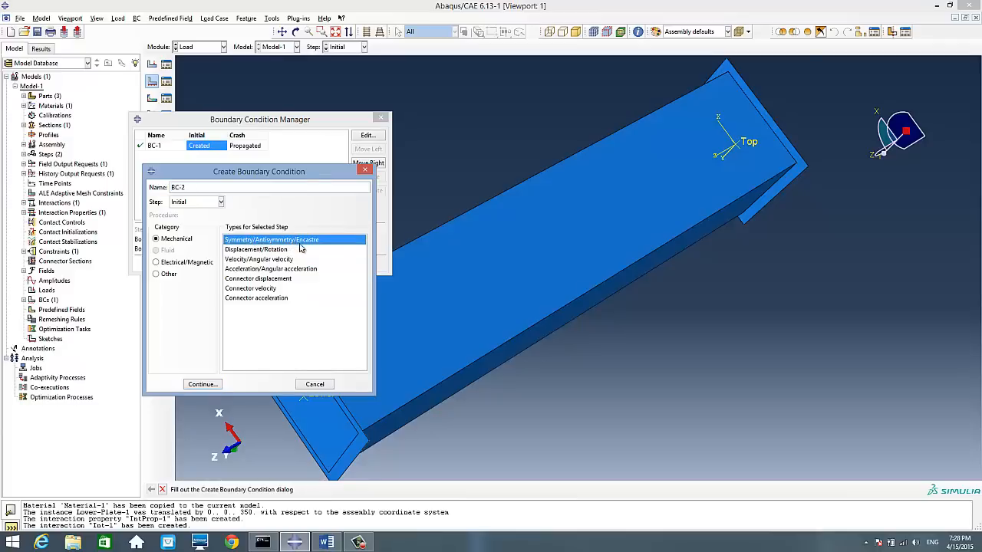
{"action": "left_click", "coordinate": [202, 384]}
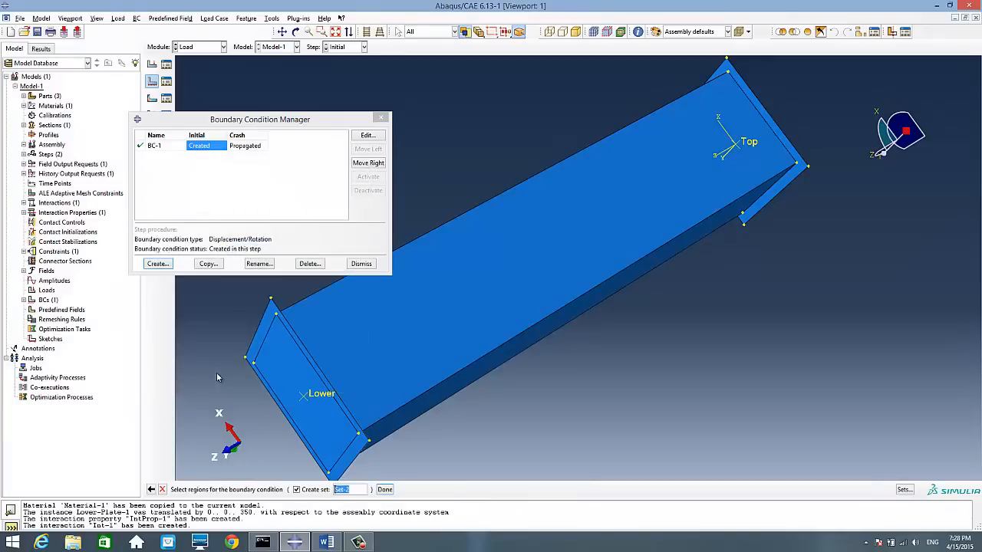
{"action": "left_click", "coordinate": [328, 397]}
{"action": "left_click", "coordinate": [384, 489]}
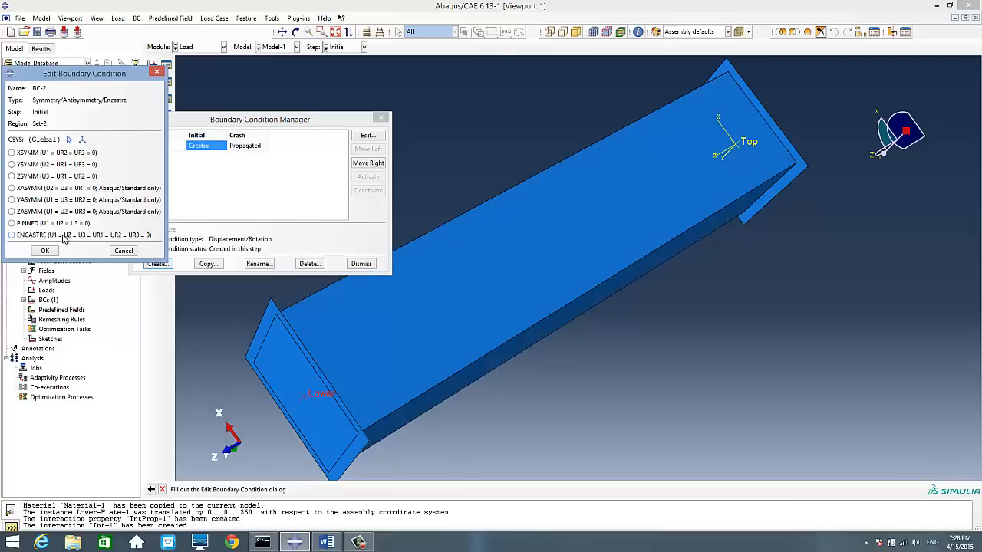
{"action": "left_click", "coordinate": [64, 237]}
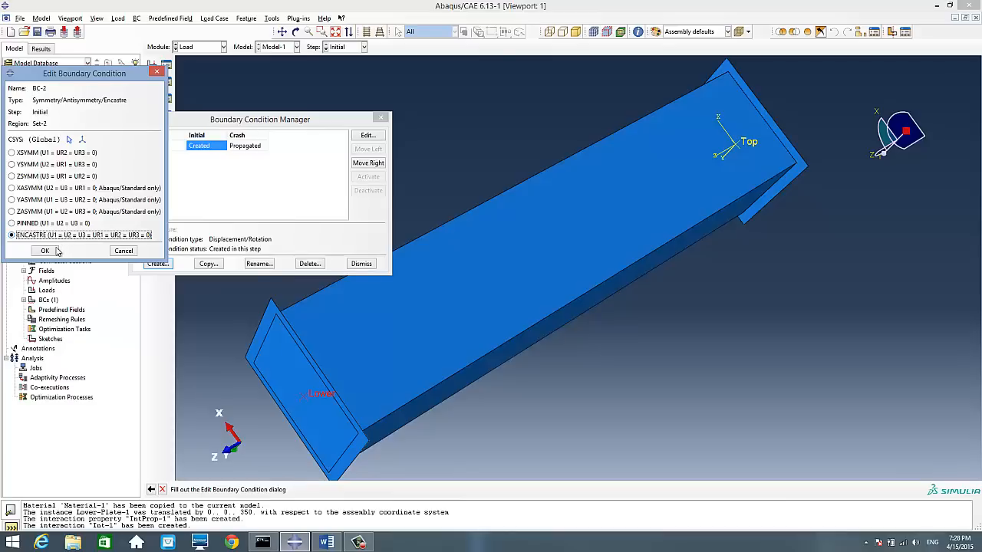
{"action": "left_click", "coordinate": [46, 253]}
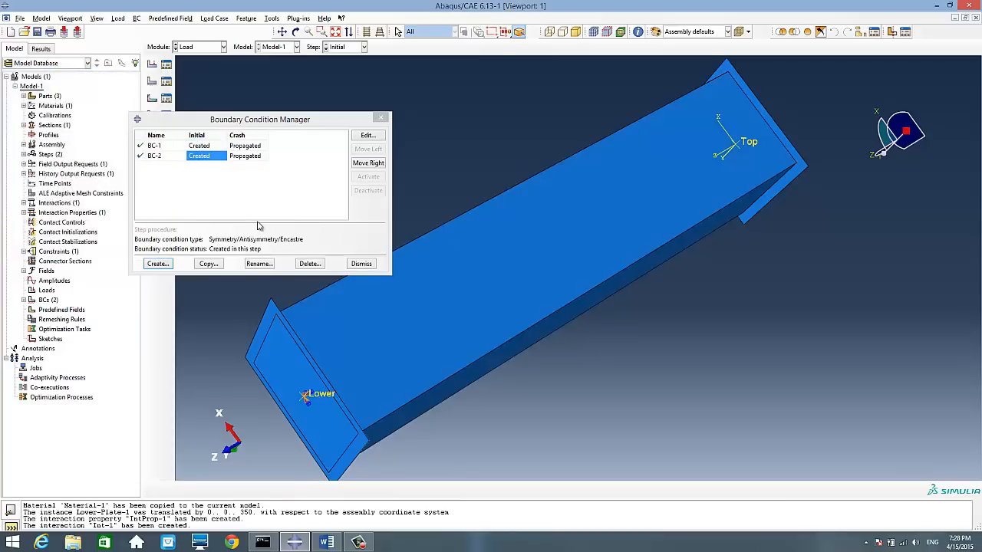
{"action": "left_click", "coordinate": [362, 263]}
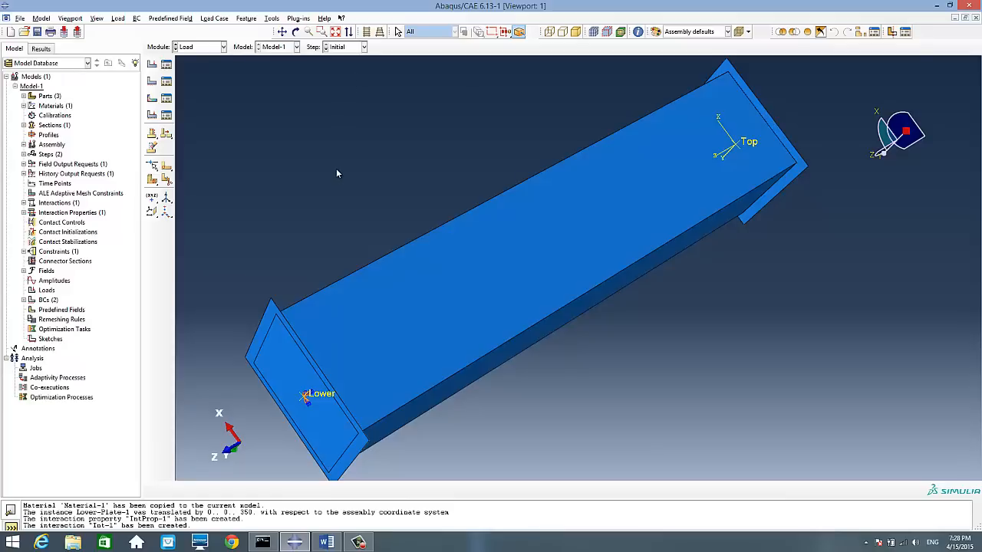
Create a mechanical Velocity predefined field in the Initial step on the Top reference point with V3 set to 15600
{"action": "left_click", "coordinate": [157, 101]}
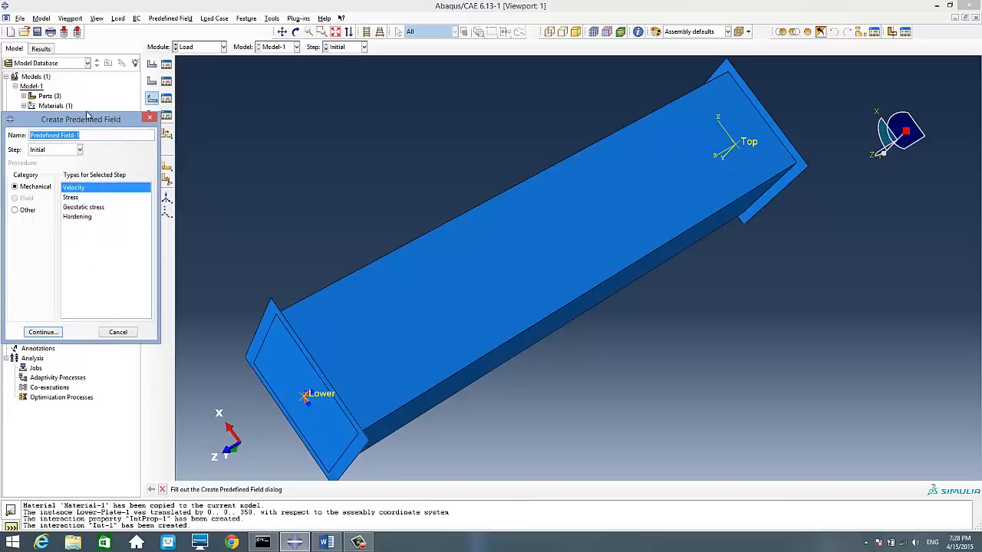
{"action": "left_click", "coordinate": [218, 144]}
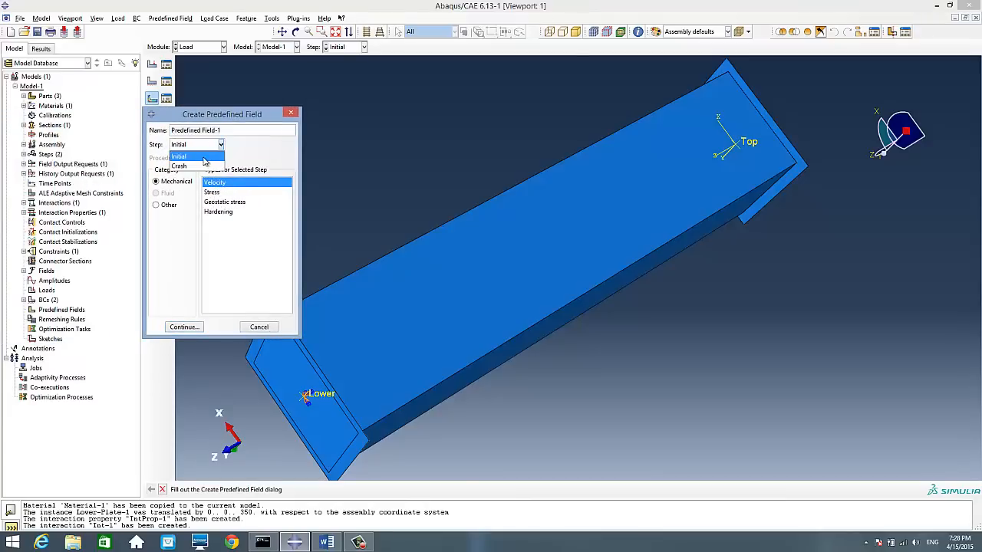
{"action": "left_click", "coordinate": [204, 157]}
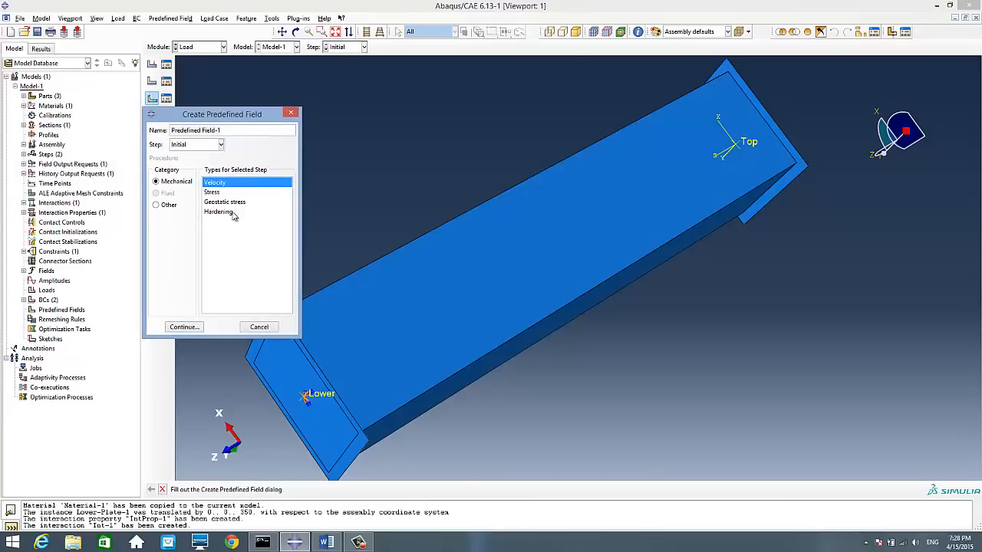
{"action": "left_click", "coordinate": [202, 327]}
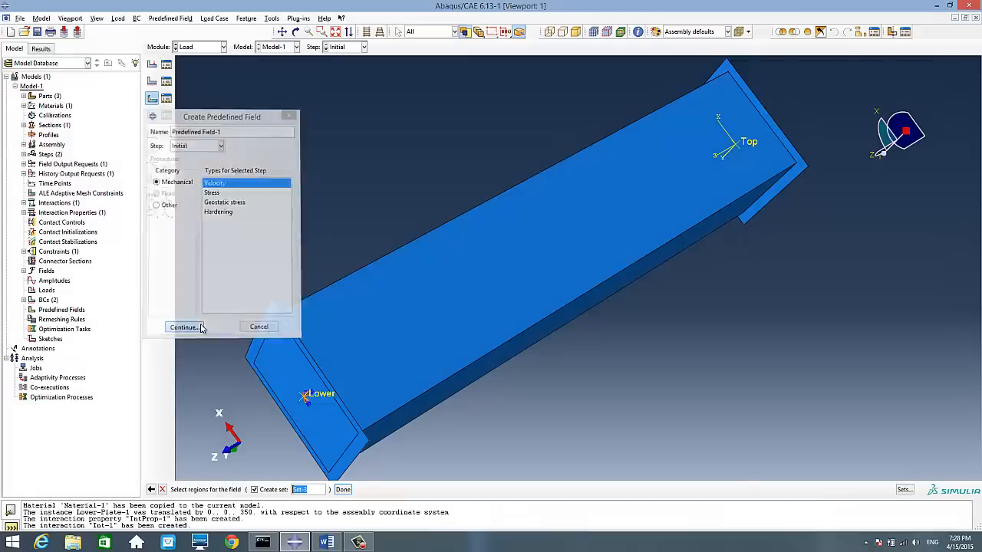
{"action": "left_click", "coordinate": [750, 149]}
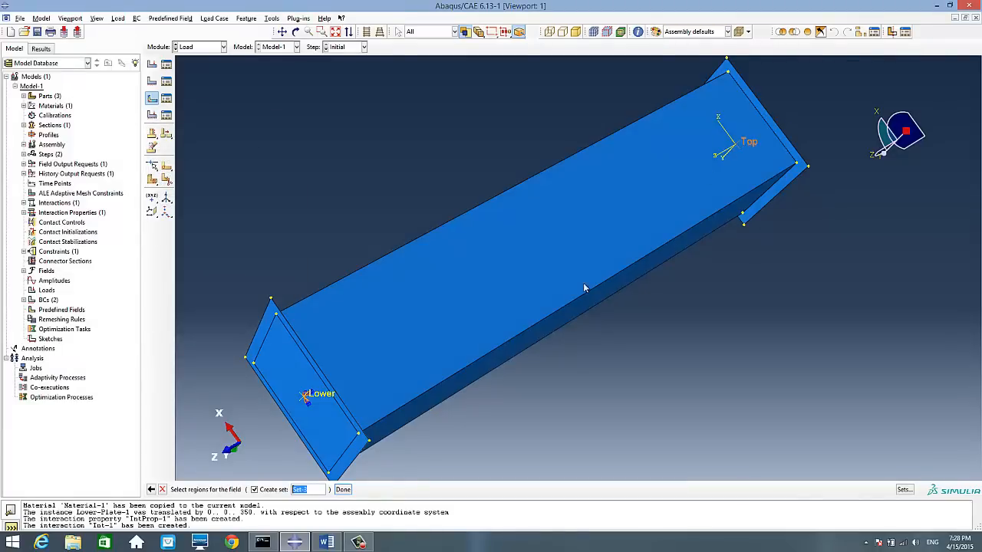
{"action": "left_click", "coordinate": [345, 492]}
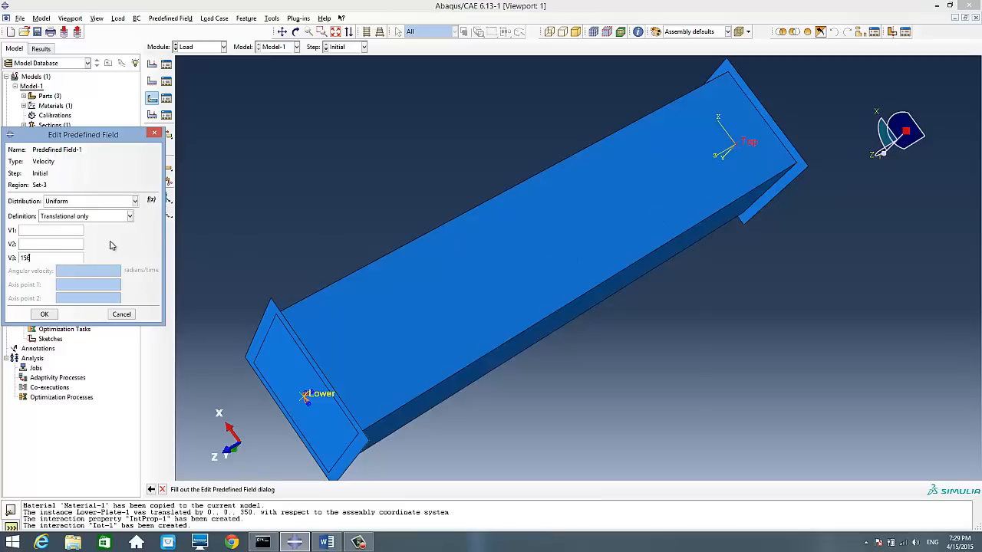
{"action": "type", "text": "00"}
{"action": "left_click", "coordinate": [57, 315]}
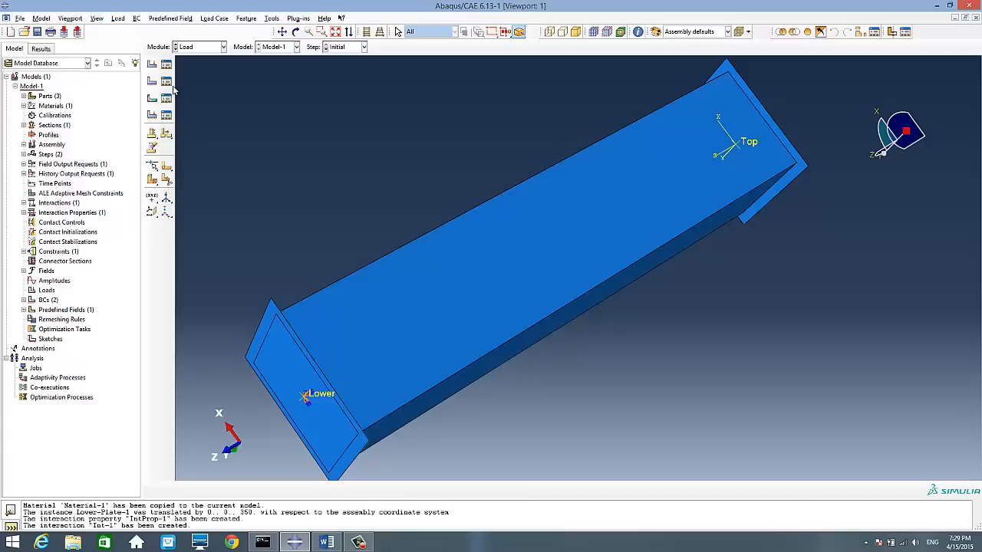
Switch to the Mesh module and try to assign global seeds to the assembly's part instances
{"action": "left_click", "coordinate": [211, 47]}
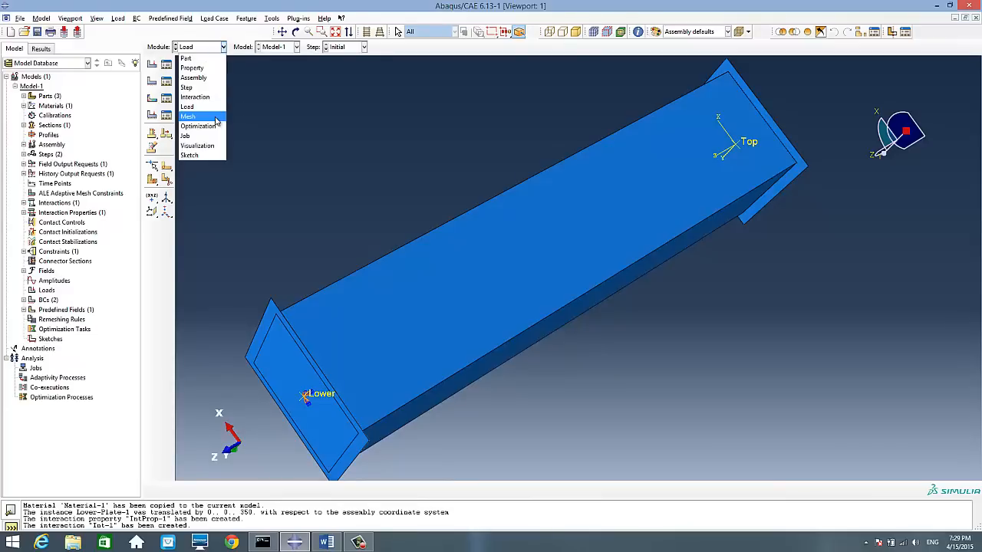
{"action": "left_click", "coordinate": [188, 116]}
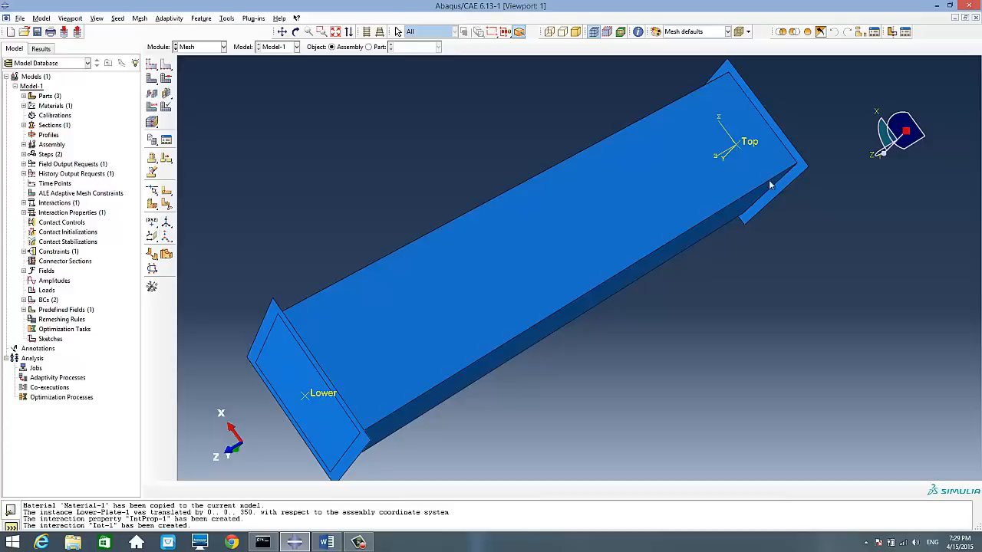
{"action": "left_click", "coordinate": [156, 67]}
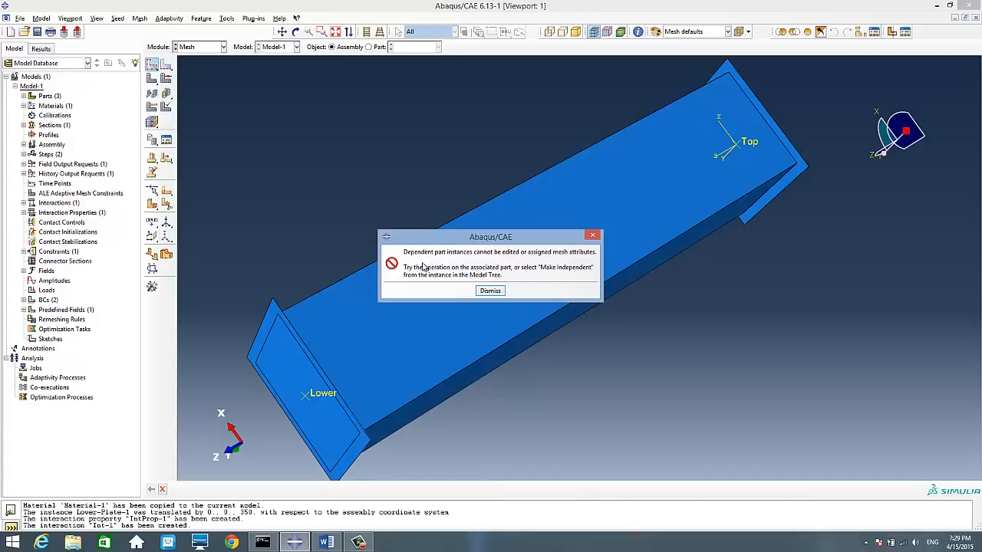
{"action": "left_click", "coordinate": [489, 293]}
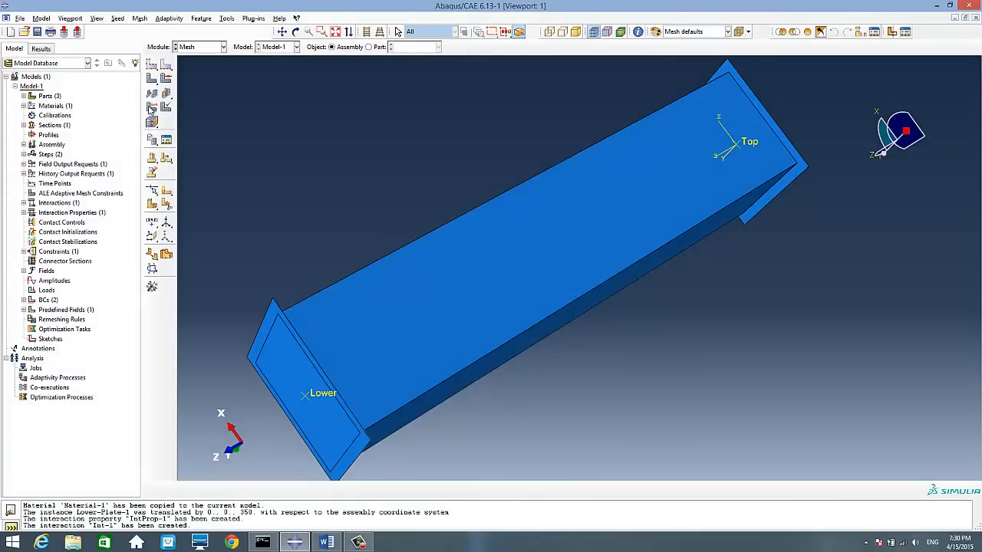
Make the assembly instances Lower-Plate-1, Square-Tube-1 and Top-Plate-1 independent
{"action": "left_click", "coordinate": [24, 144]}
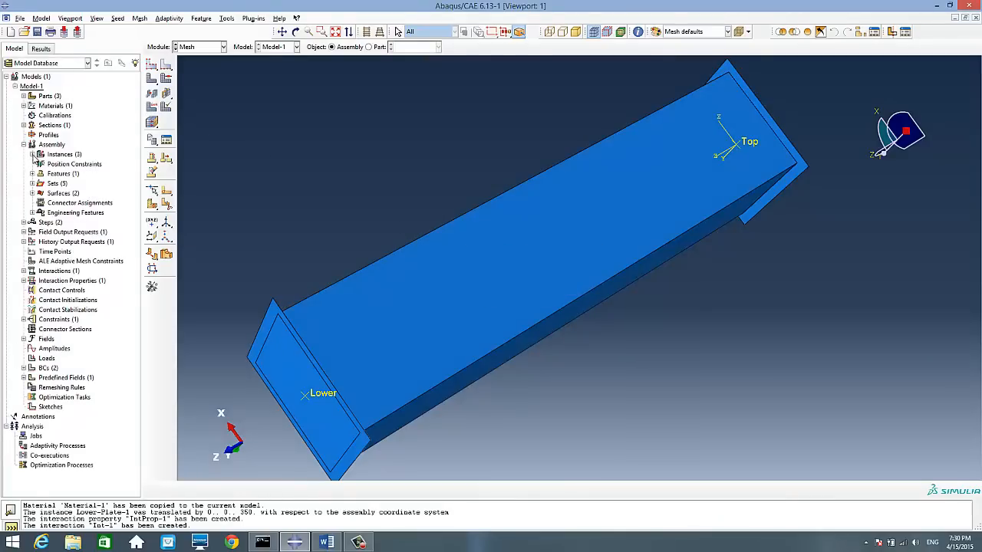
{"action": "left_click", "coordinate": [32, 154]}
{"action": "left_click", "coordinate": [54, 164]}
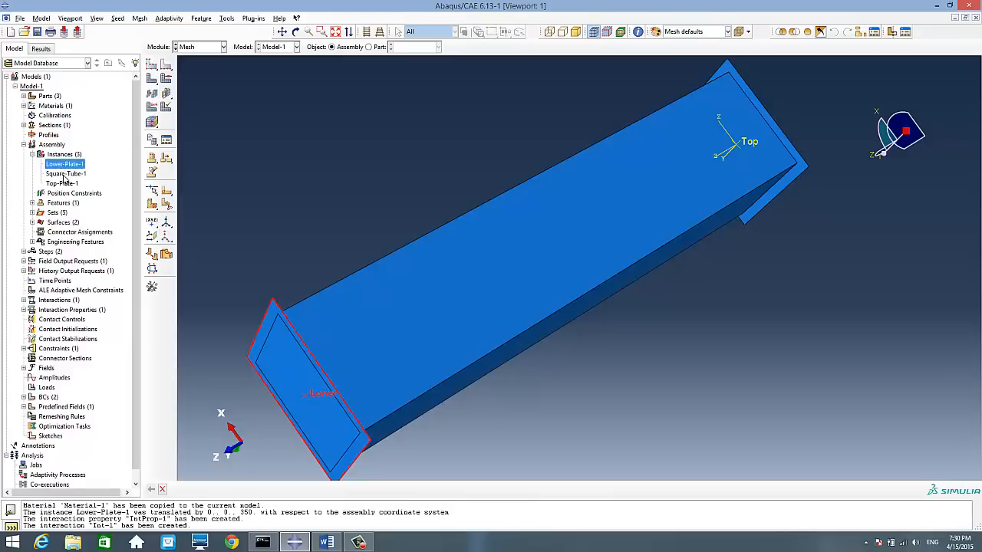
{"action": "left_click", "coordinate": [66, 174], "text": "ctrl"}
{"action": "left_click", "coordinate": [68, 184], "text": "ctrl"}
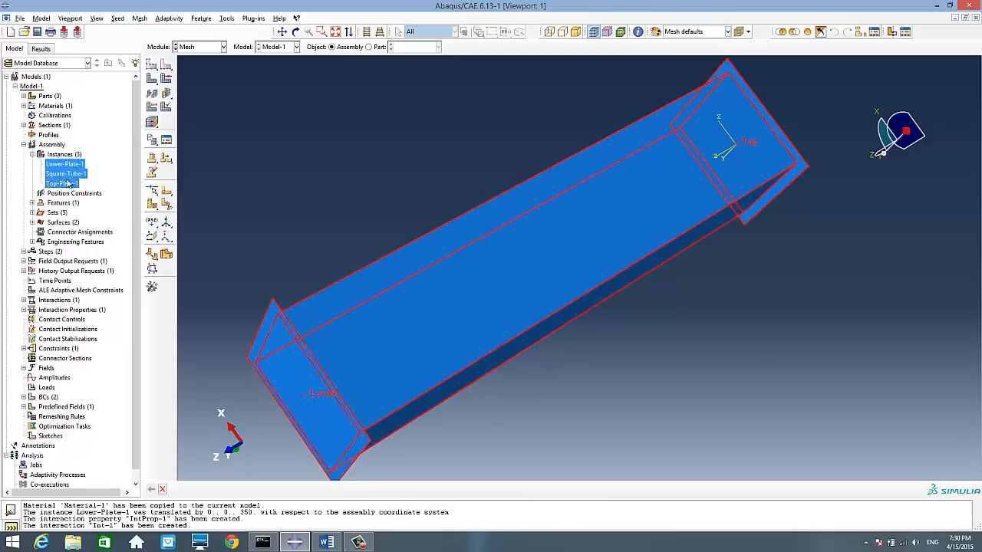
{"action": "right_click", "coordinate": [74, 175]}
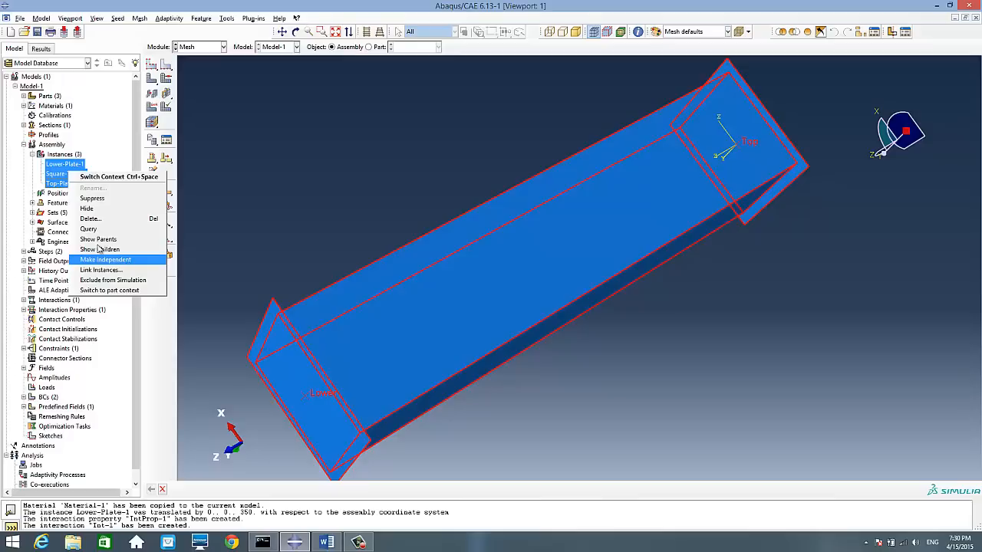
{"action": "left_click", "coordinate": [129, 261]}
{"action": "left_click", "coordinate": [64, 165]}
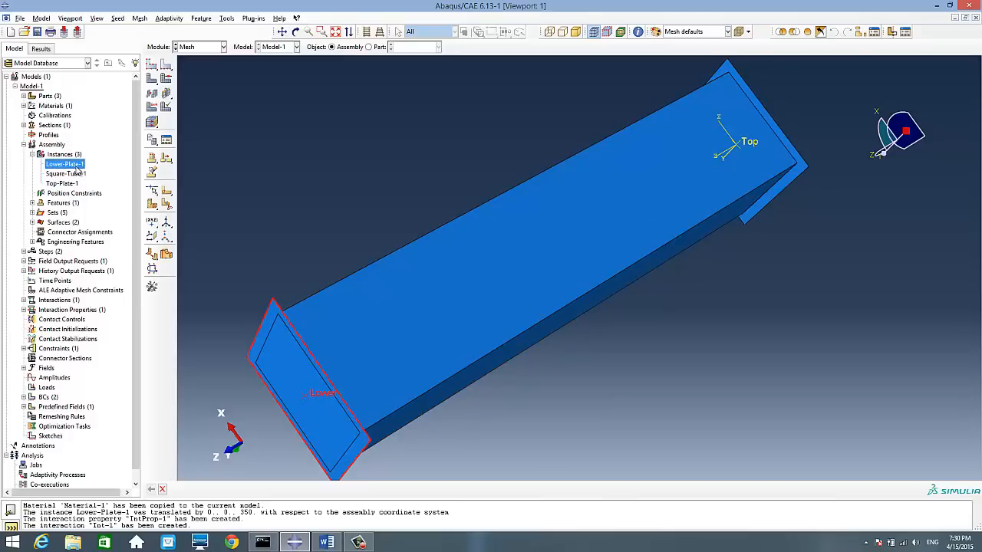
{"action": "left_click", "coordinate": [73, 175], "text": "ctrl"}
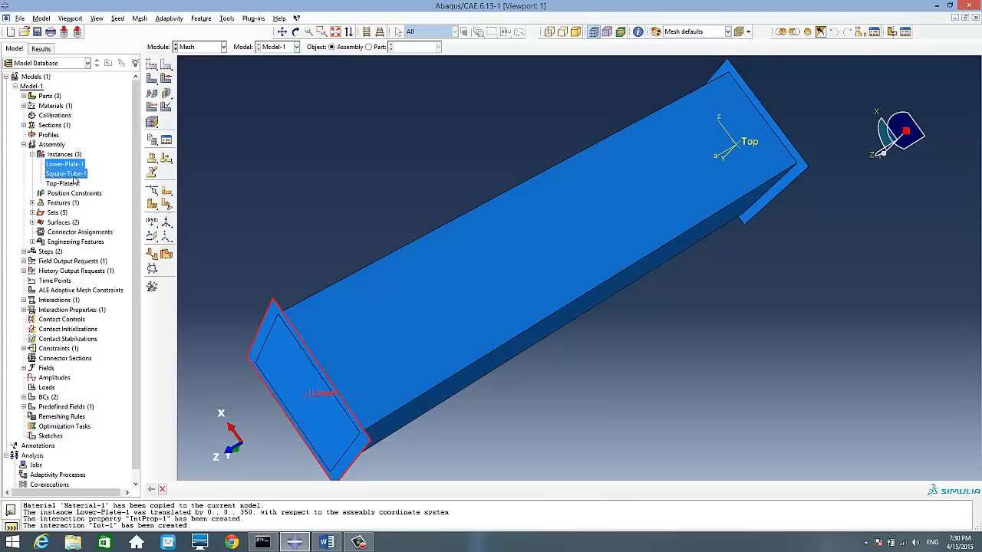
{"action": "left_click", "coordinate": [70, 185], "text": "ctrl"}
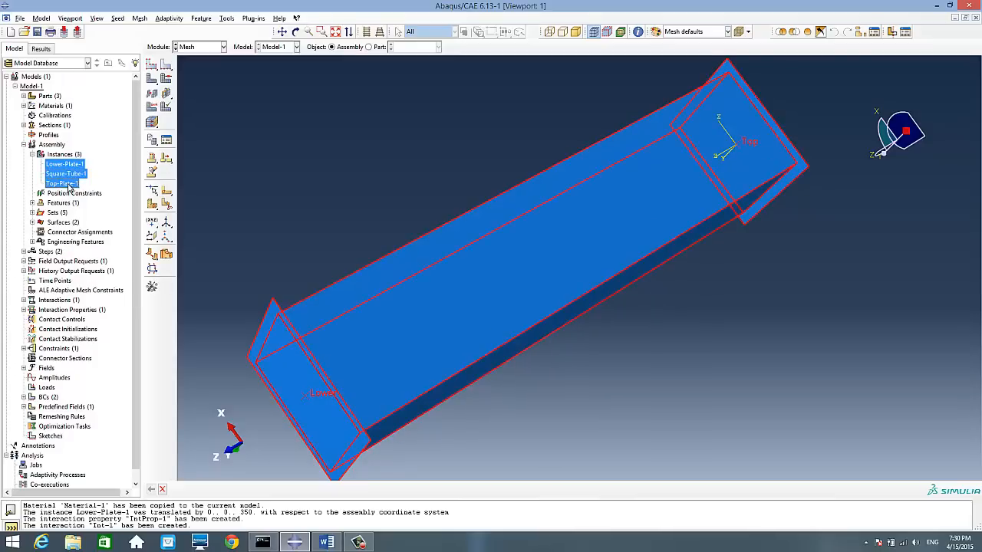
{"action": "right_click", "coordinate": [69, 187]}
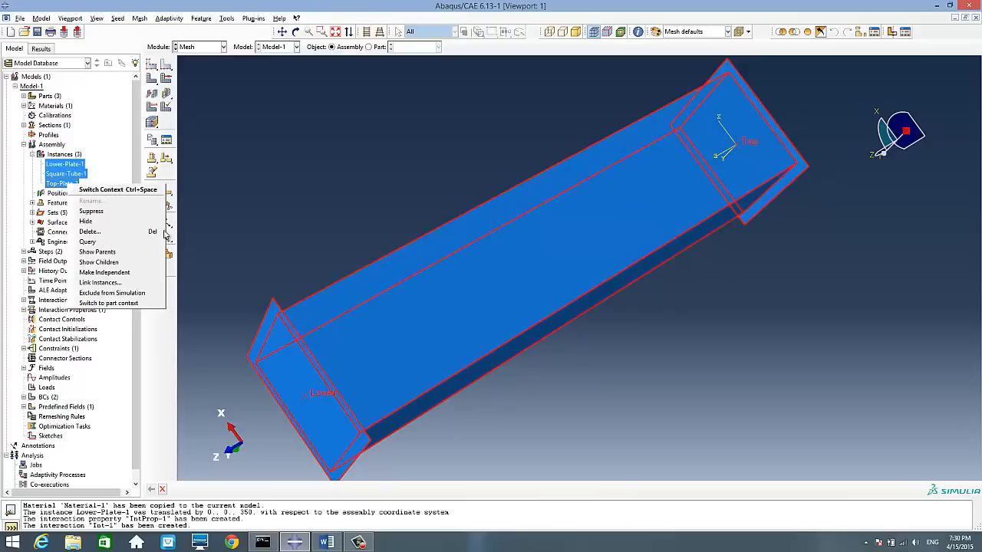
{"action": "left_click", "coordinate": [105, 273]}
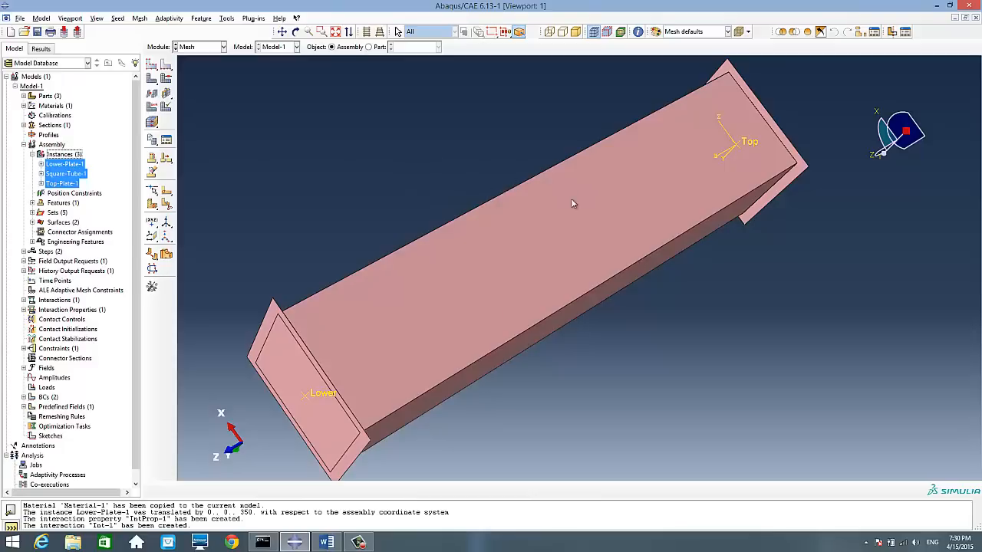
{"action": "left_click", "coordinate": [158, 68]}
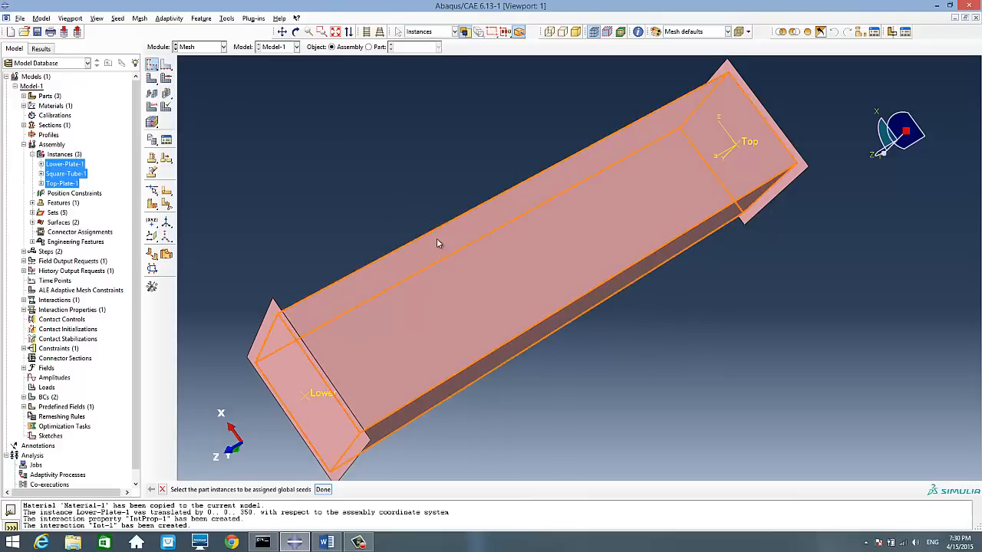
{"action": "left_click", "coordinate": [323, 490]}
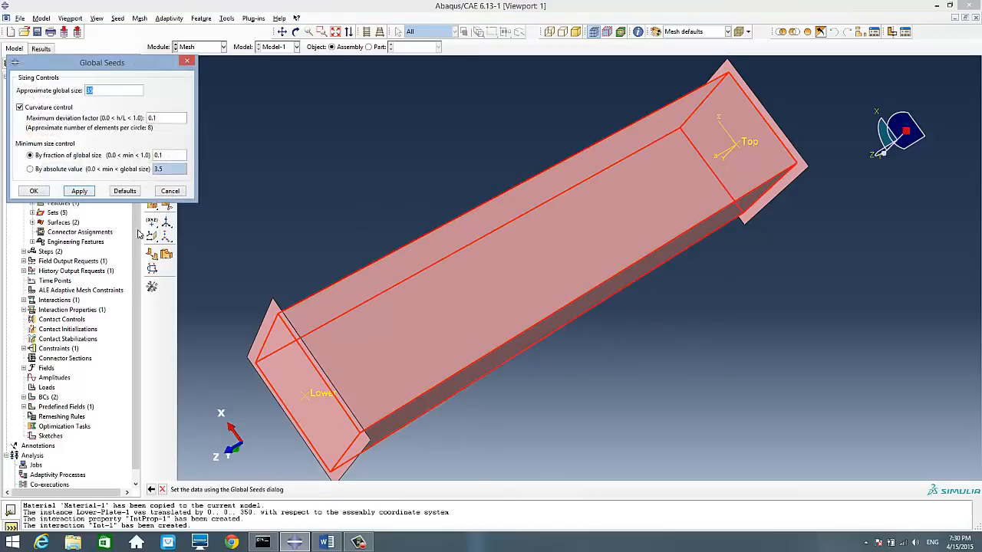
{"action": "left_click_drag", "start_coordinate": [114, 73], "coordinate": [340, 91]}
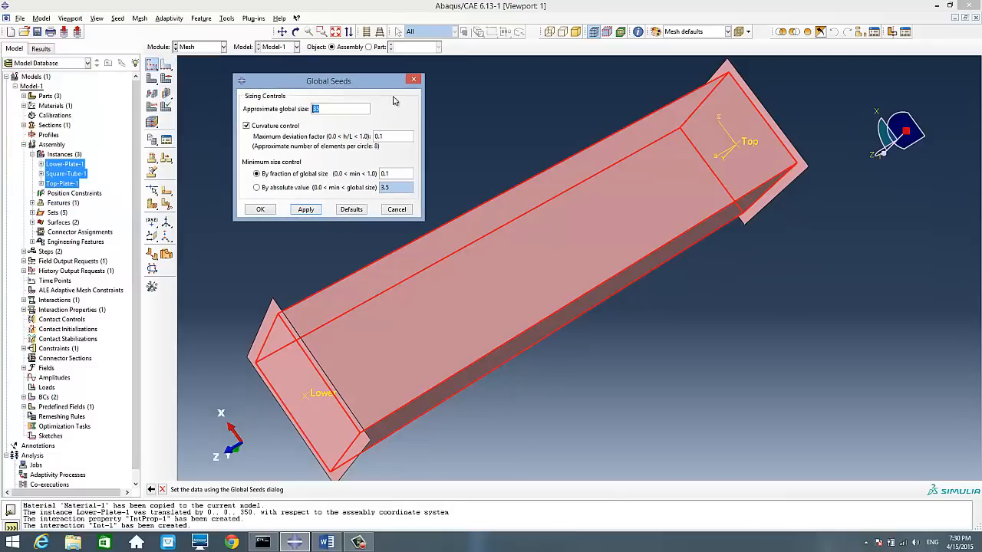
{"action": "left_click", "coordinate": [415, 80]}
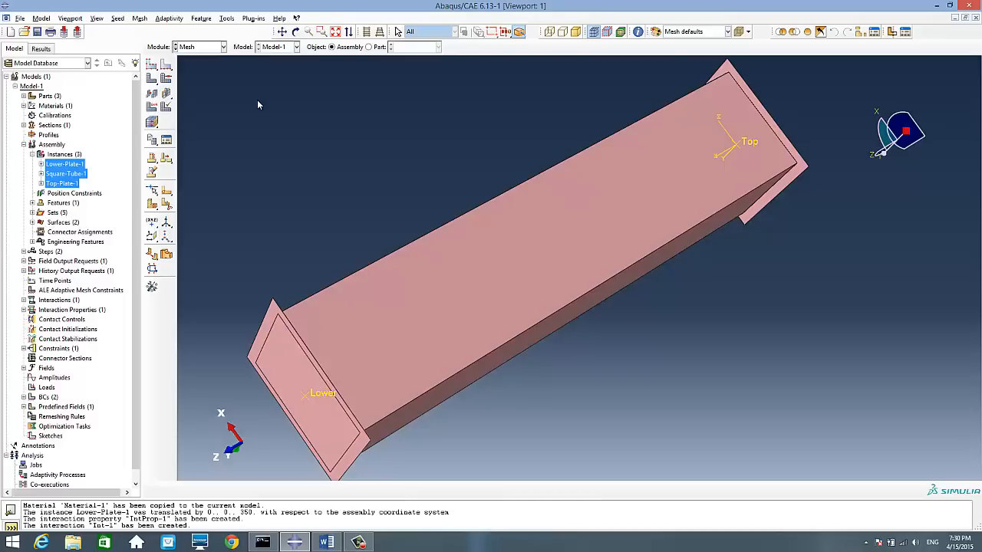
Assign the S4R element type to all faces of the square tube, using the Standard library, linear order and reduced integration
{"action": "left_click", "coordinate": [227, 19]}
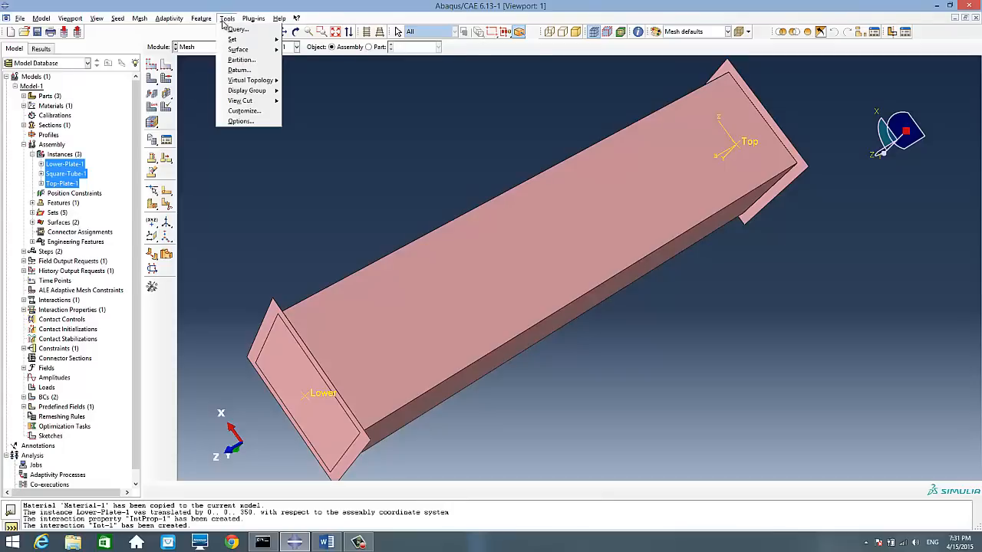
{"action": "mouse_move", "coordinate": [253, 40]}
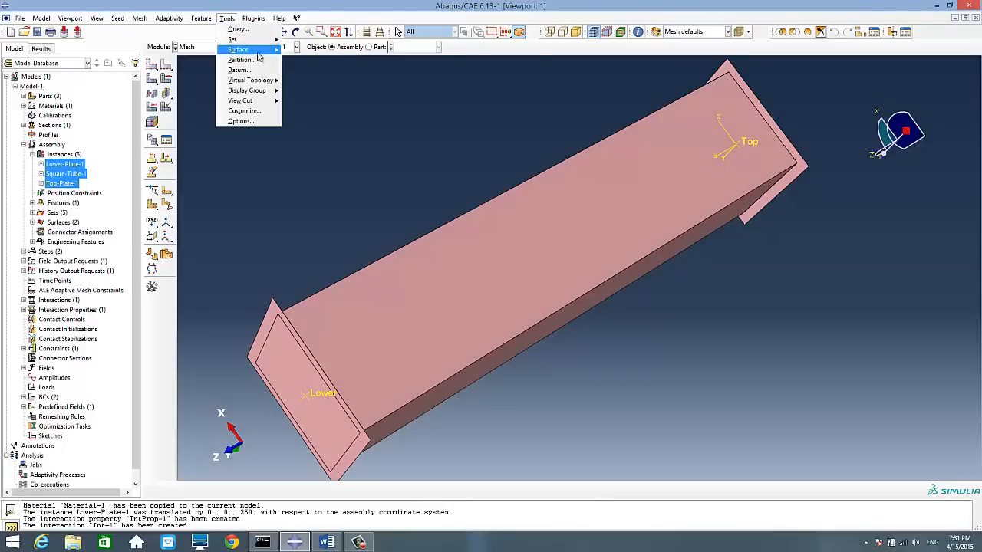
{"action": "mouse_move", "coordinate": [139, 18]}
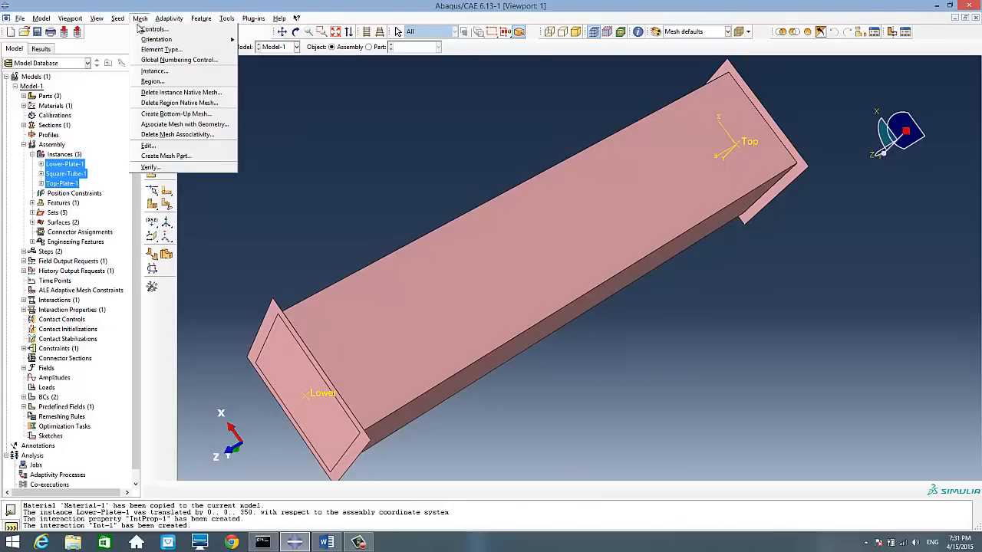
{"action": "left_click", "coordinate": [201, 50]}
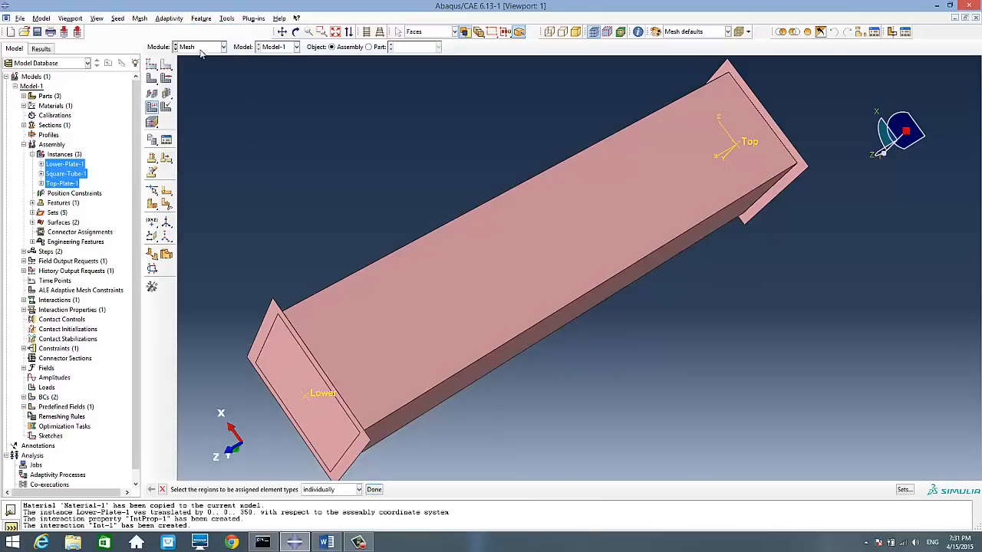
{"action": "left_click", "coordinate": [473, 305]}
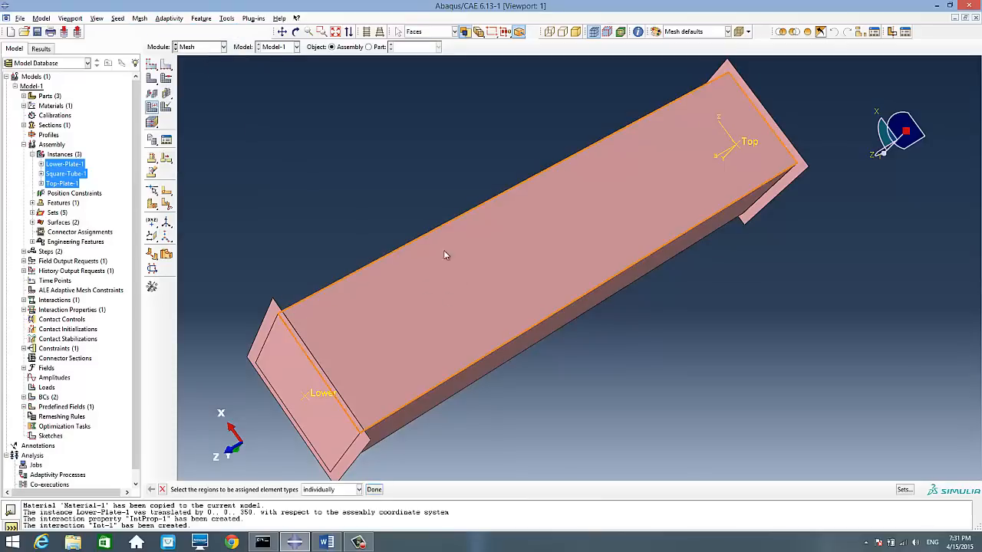
{"action": "left_click_drag", "start_coordinate": [390, 170], "coordinate": [563, 453]}
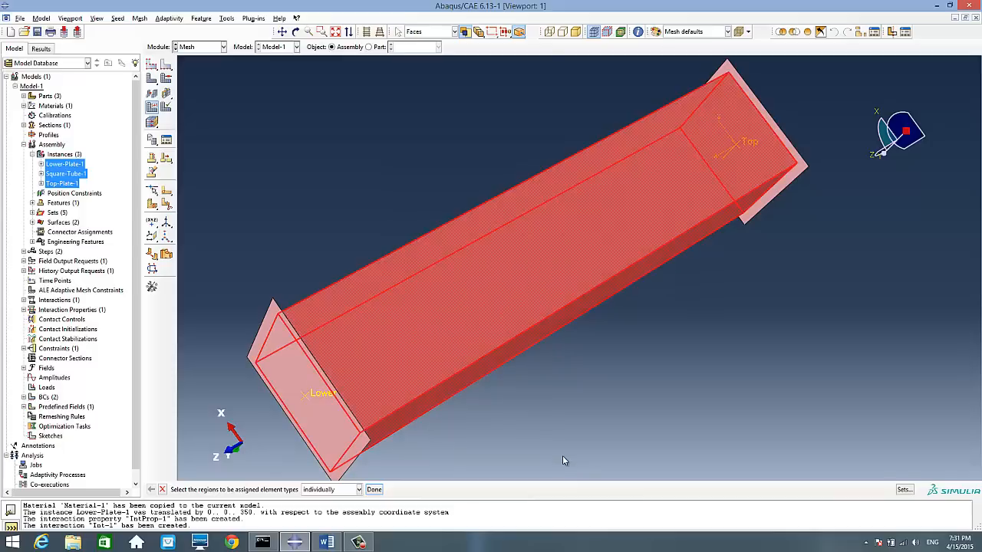
{"action": "left_click", "coordinate": [375, 490]}
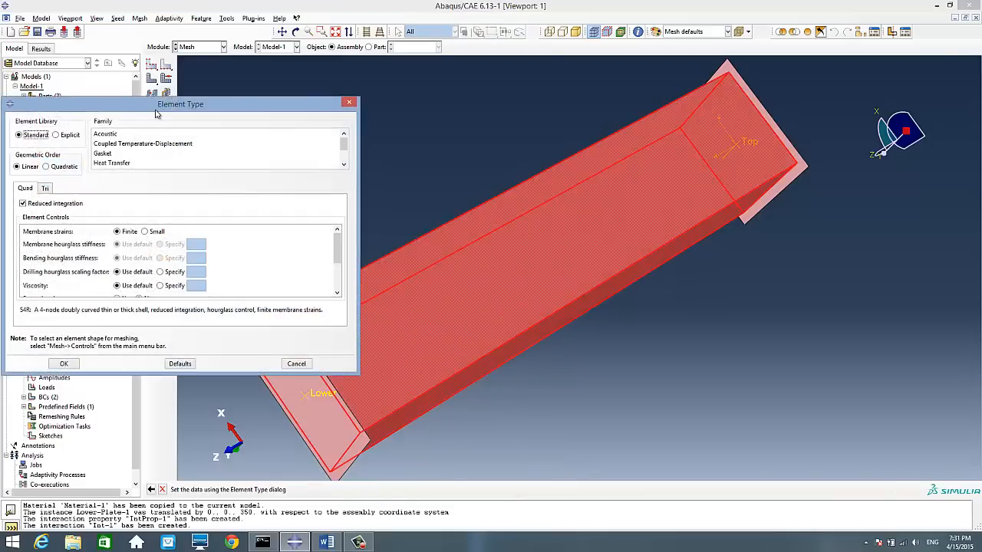
{"action": "left_click_drag", "start_coordinate": [165, 109], "coordinate": [301, 113]}
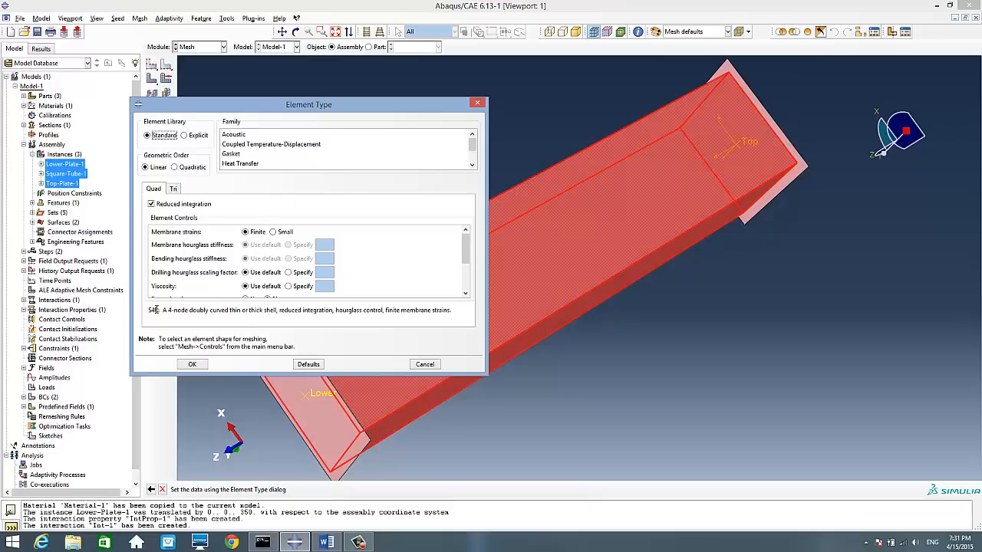
{"action": "left_click_drag", "start_coordinate": [151, 311], "coordinate": [228, 310]}
{"action": "left_click", "coordinate": [203, 311]}
{"action": "left_click", "coordinate": [203, 364]}
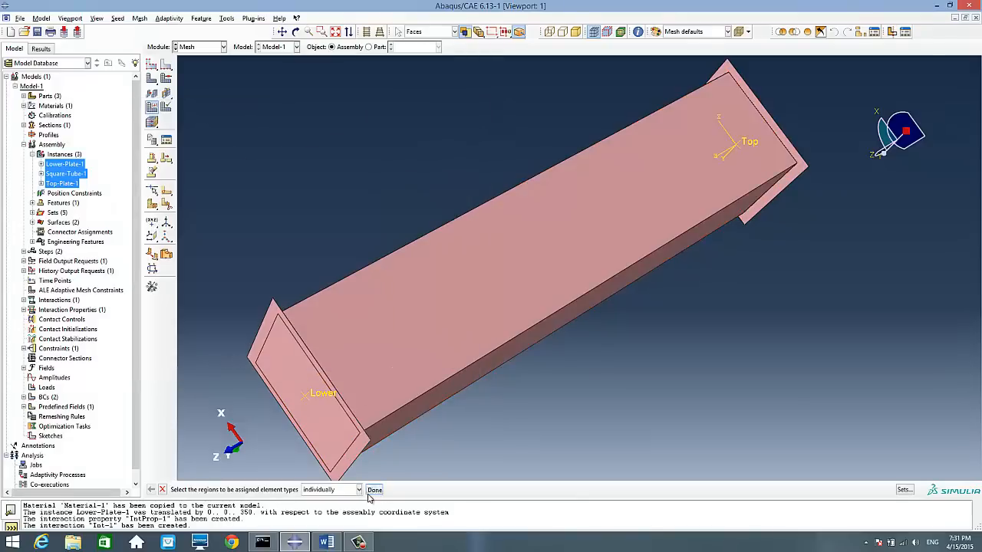
{"action": "left_click", "coordinate": [373, 490]}
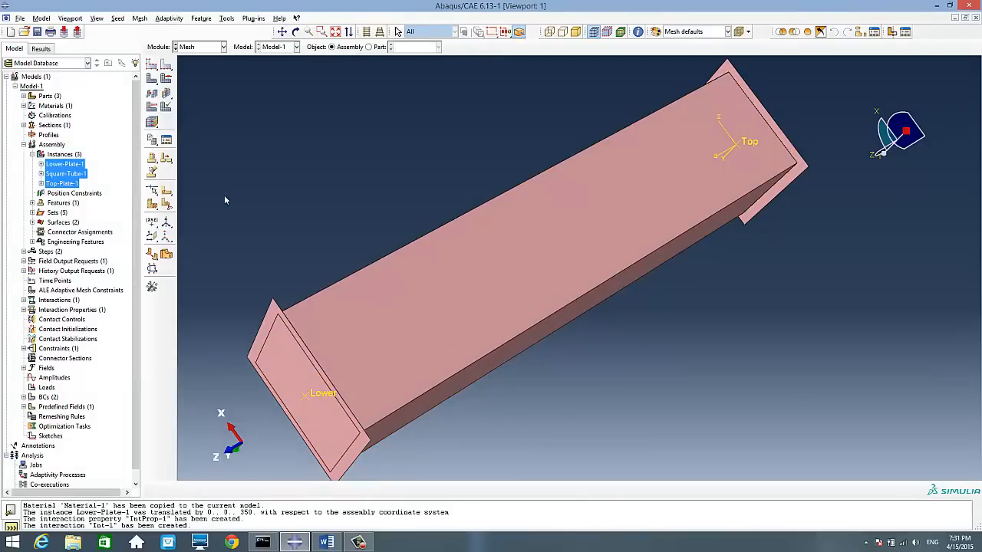
Assign global seeds with an approximate size of 5 to the square tube instance
{"action": "left_click", "coordinate": [152, 66]}
{"action": "left_click_drag", "start_coordinate": [422, 181], "coordinate": [548, 451]}
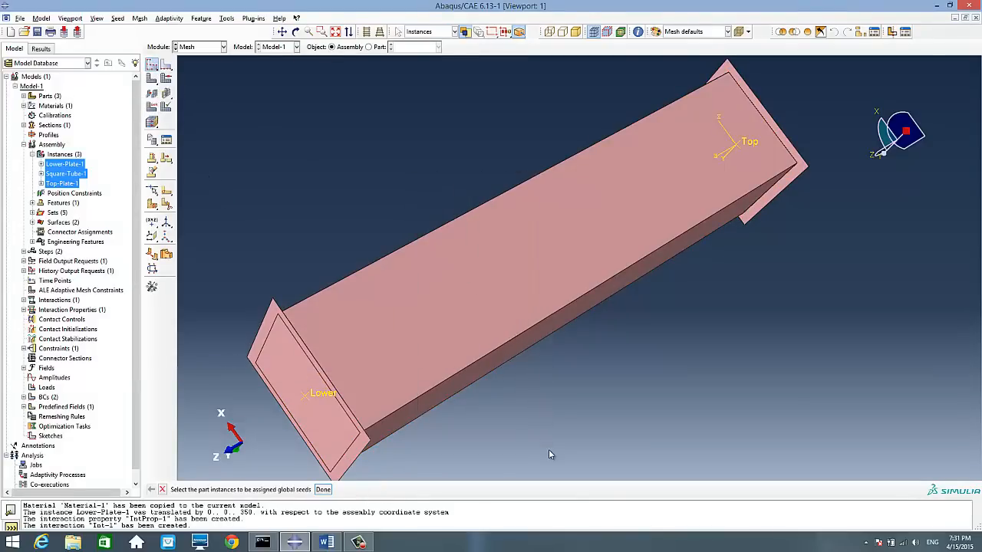
{"action": "left_click", "coordinate": [322, 490]}
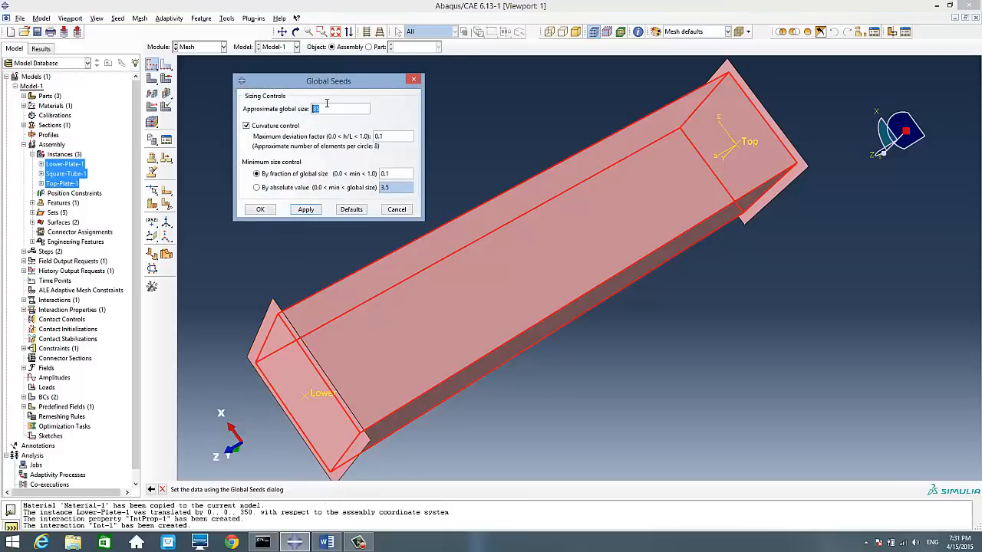
{"action": "left_click_drag", "start_coordinate": [341, 82], "coordinate": [419, 96]}
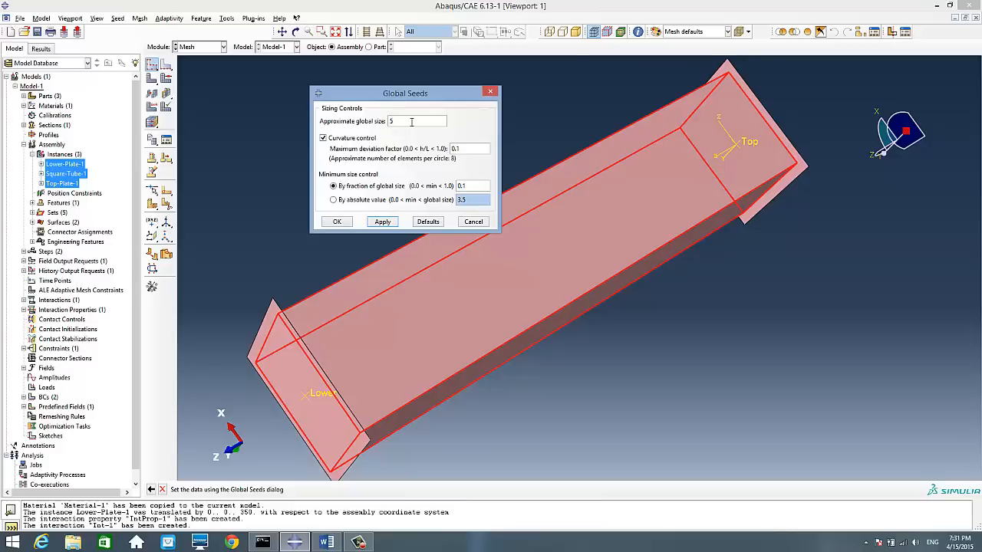
{"action": "left_click_drag", "start_coordinate": [432, 102], "coordinate": [447, 103]}
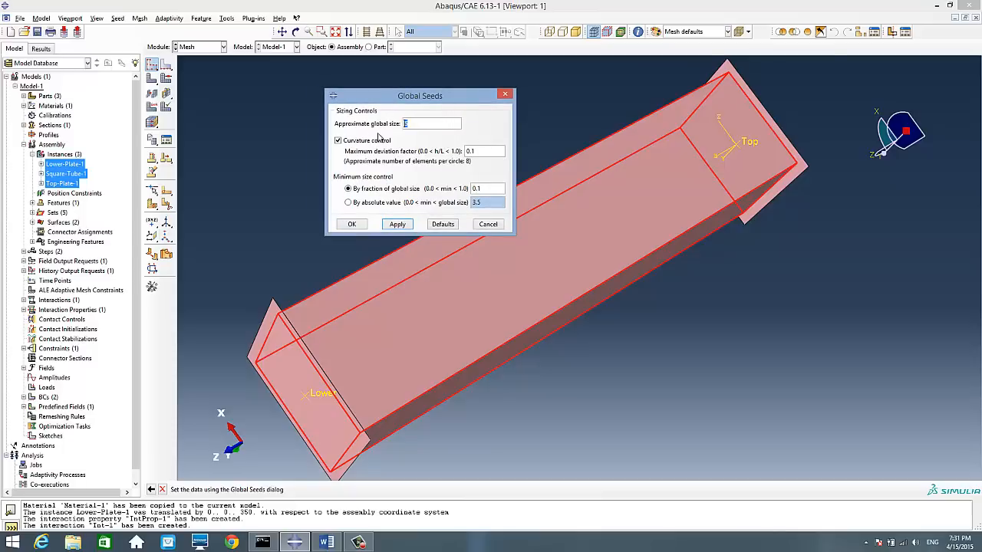
{"action": "left_click", "coordinate": [396, 225]}
{"action": "left_click", "coordinate": [352, 225]}
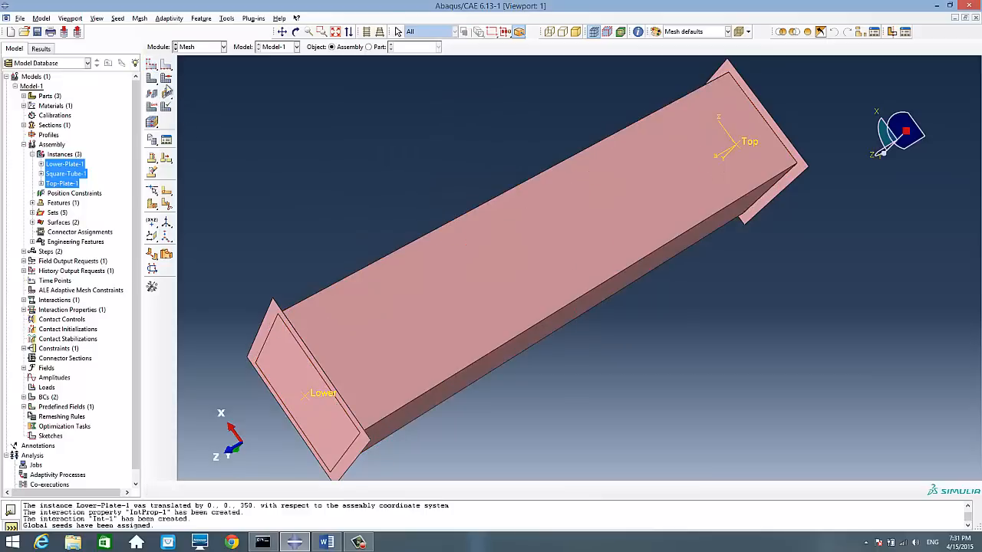
Mesh the square tube part instance
{"action": "left_click", "coordinate": [153, 81]}
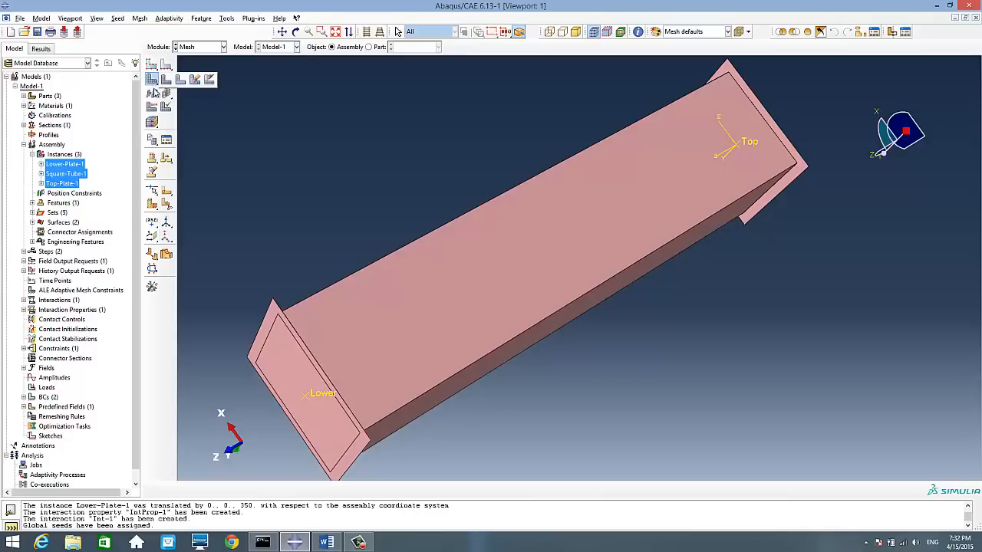
{"action": "left_click", "coordinate": [152, 79]}
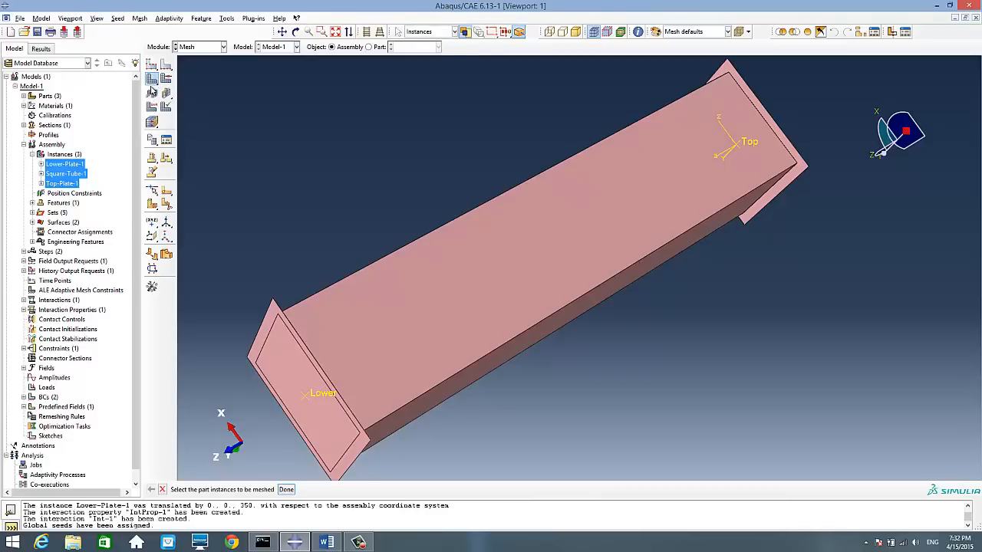
{"action": "left_click_drag", "start_coordinate": [435, 196], "coordinate": [568, 426]}
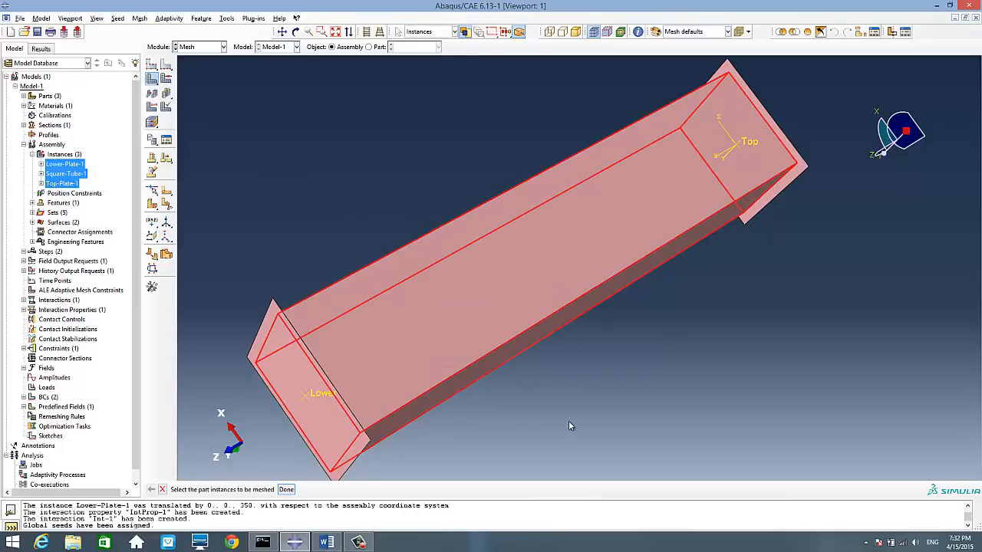
{"action": "middle_click", "coordinate": [493, 420]}
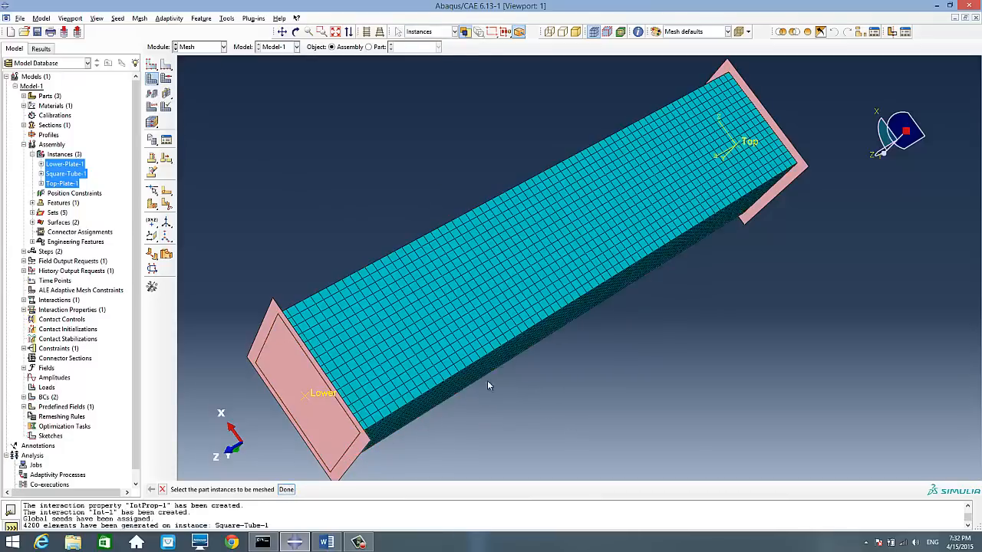
{"action": "middle_click", "coordinate": [454, 421]}
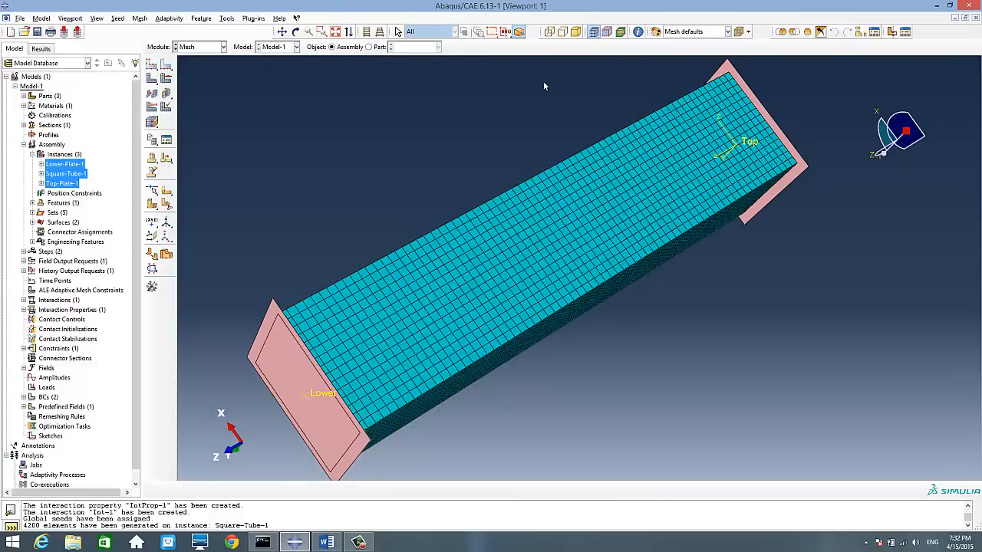
Assign global seeds with an approximate size of 10 to the lower and top plate instances
{"action": "left_click", "coordinate": [153, 67]}
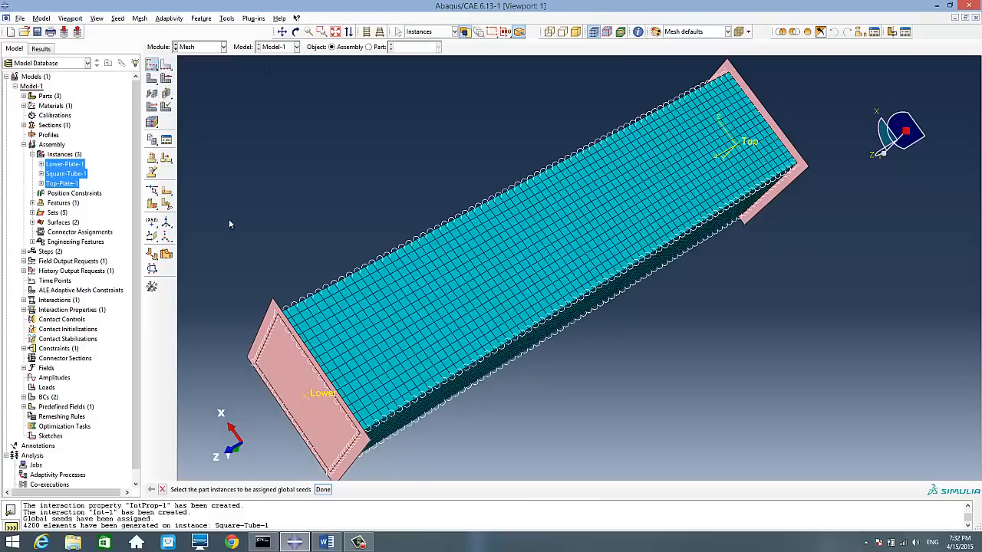
{"action": "left_click", "coordinate": [273, 311]}
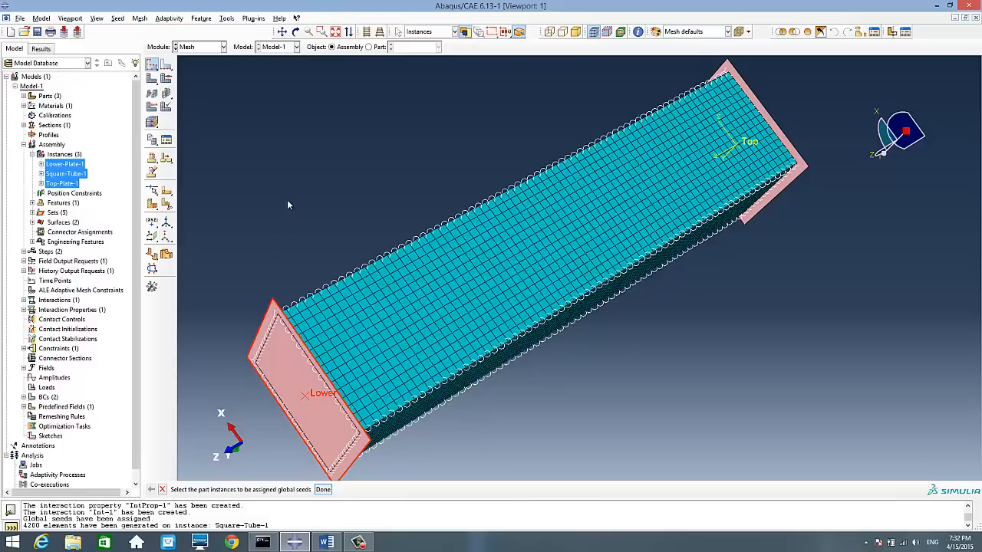
{"action": "left_click", "coordinate": [729, 70], "text": "shift"}
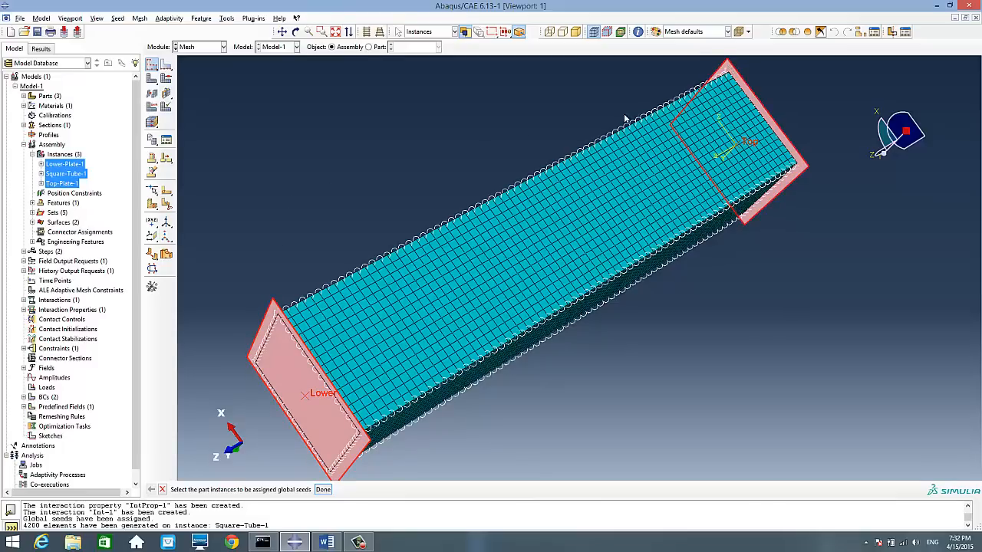
{"action": "left_click", "coordinate": [322, 490]}
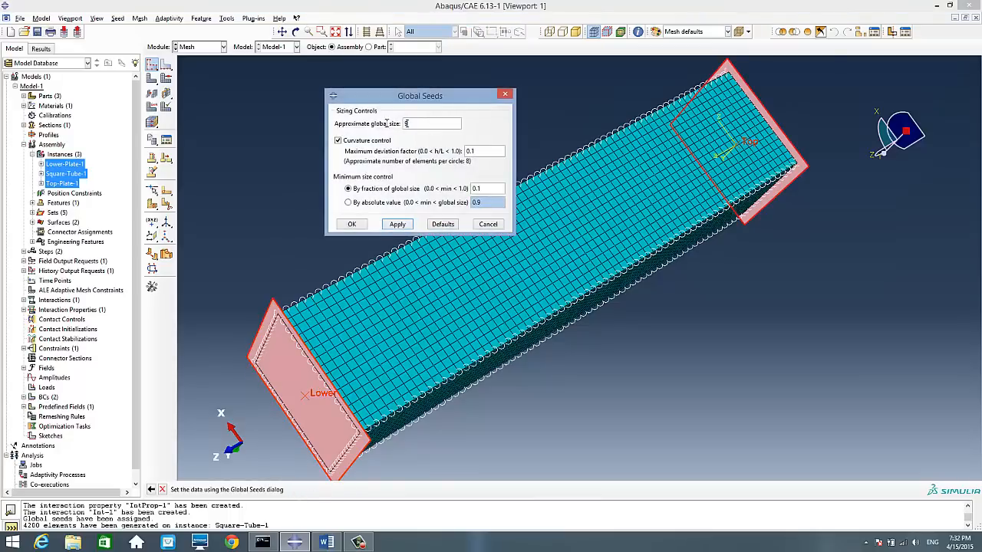
{"action": "double_click", "coordinate": [439, 122]}
{"action": "type", "text": "10"}
{"action": "left_click", "coordinate": [397, 224]}
{"action": "left_click", "coordinate": [347, 226]}
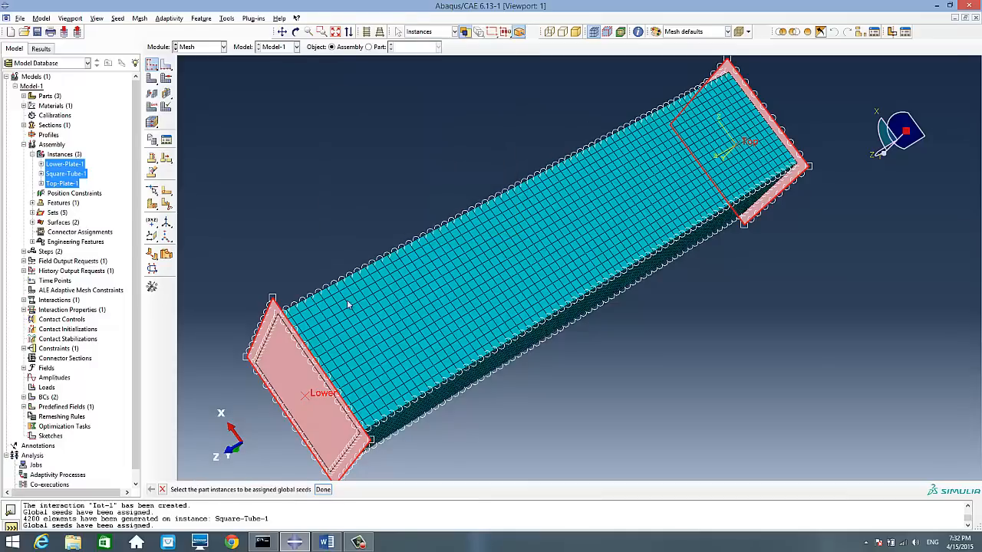
Mesh the lower and top plate instances and finish the meshing command
{"action": "left_click", "coordinate": [152, 80]}
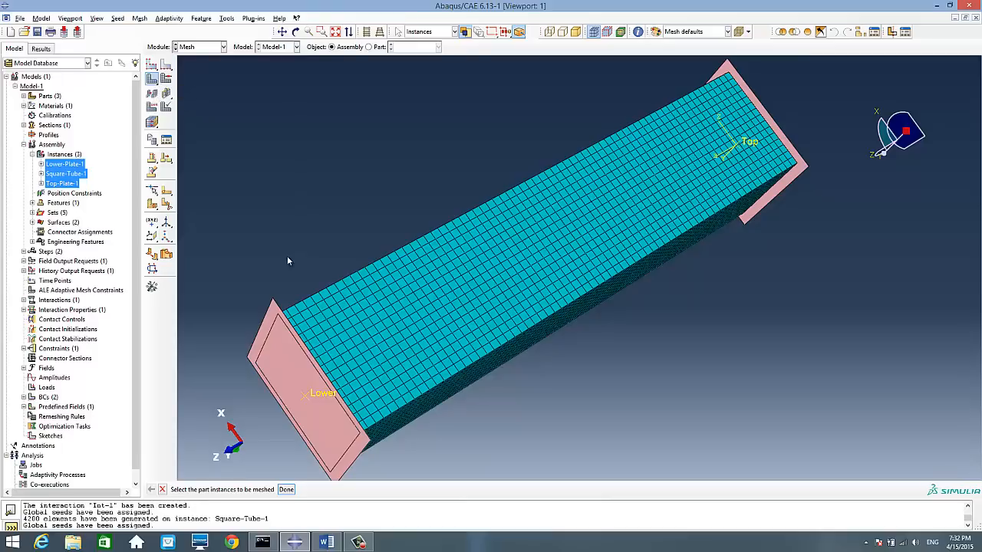
{"action": "left_click", "coordinate": [274, 308]}
{"action": "left_click", "coordinate": [712, 74]}
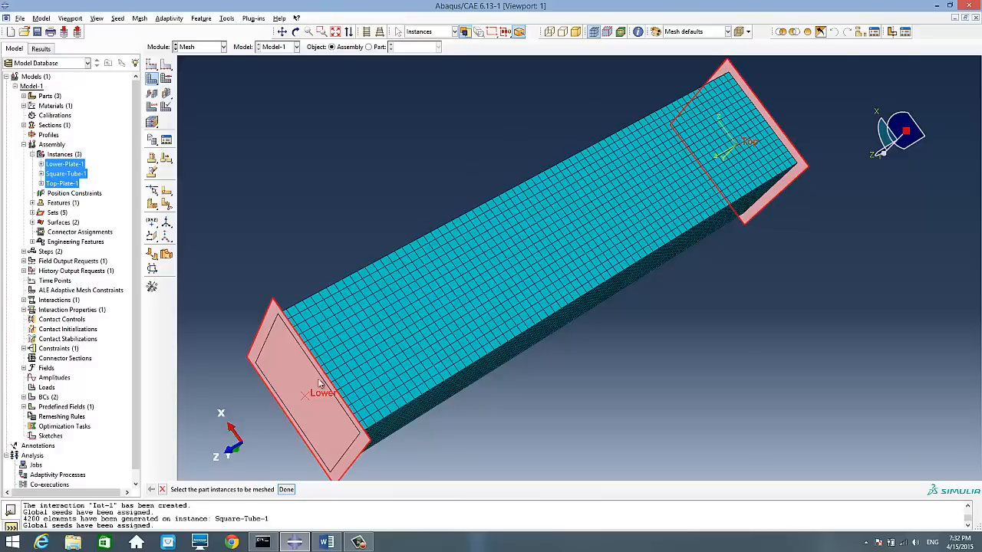
{"action": "left_click", "coordinate": [286, 490]}
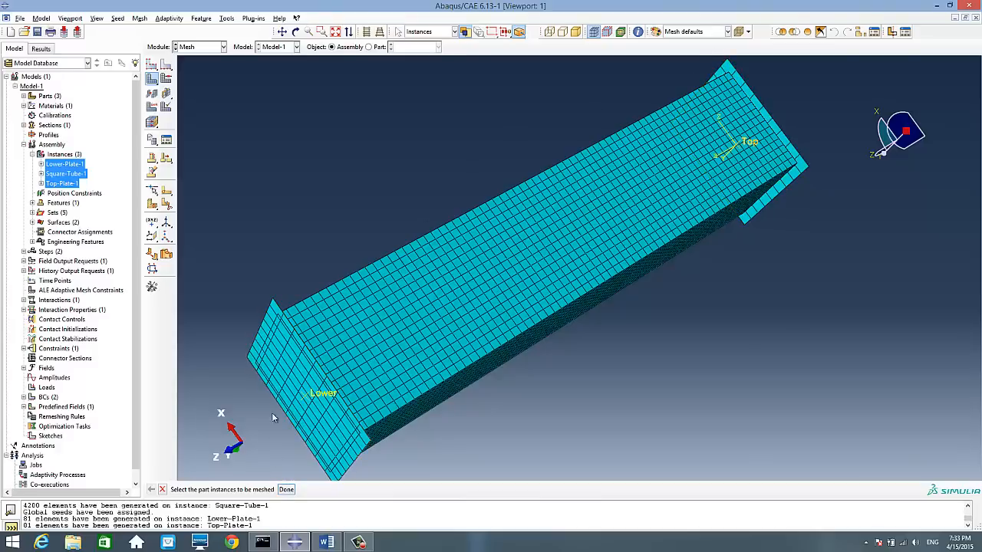
{"action": "left_click", "coordinate": [286, 490]}
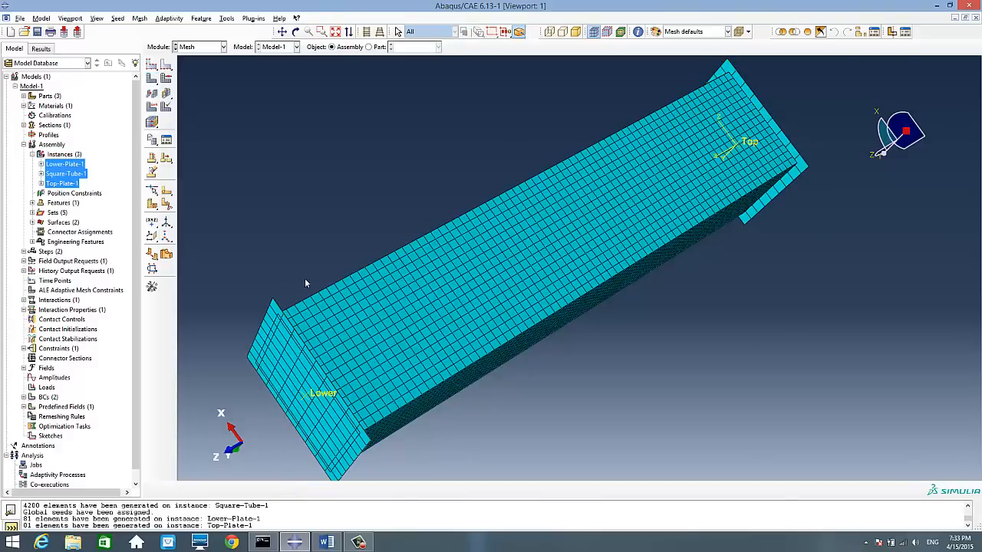
Switch to the Job module and create a full analysis job named Crash-Tutorial1 for Model-1, keeping the default job settings
{"action": "left_click", "coordinate": [215, 47]}
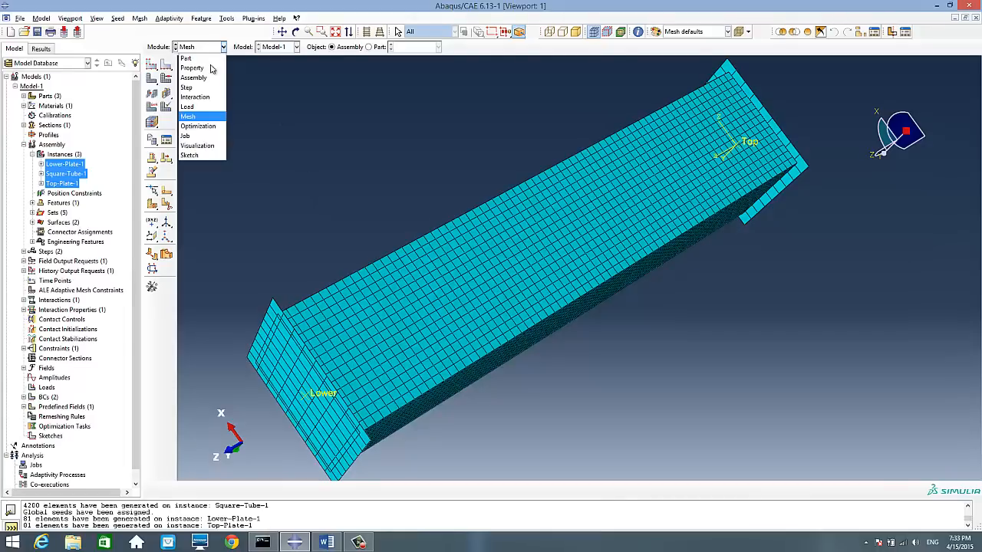
{"action": "left_click", "coordinate": [198, 136]}
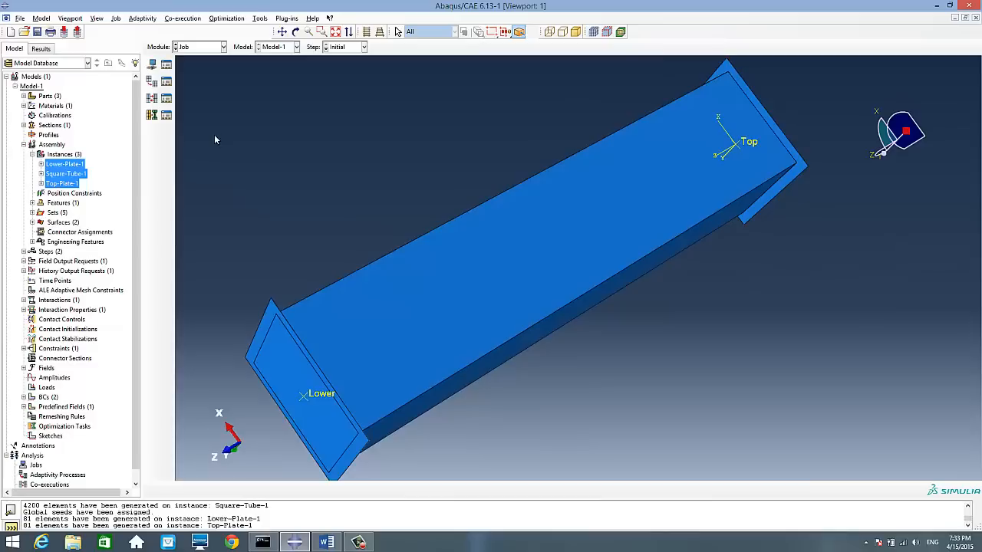
{"action": "left_click", "coordinate": [168, 67]}
{"action": "left_click_drag", "start_coordinate": [261, 89], "coordinate": [318, 89]}
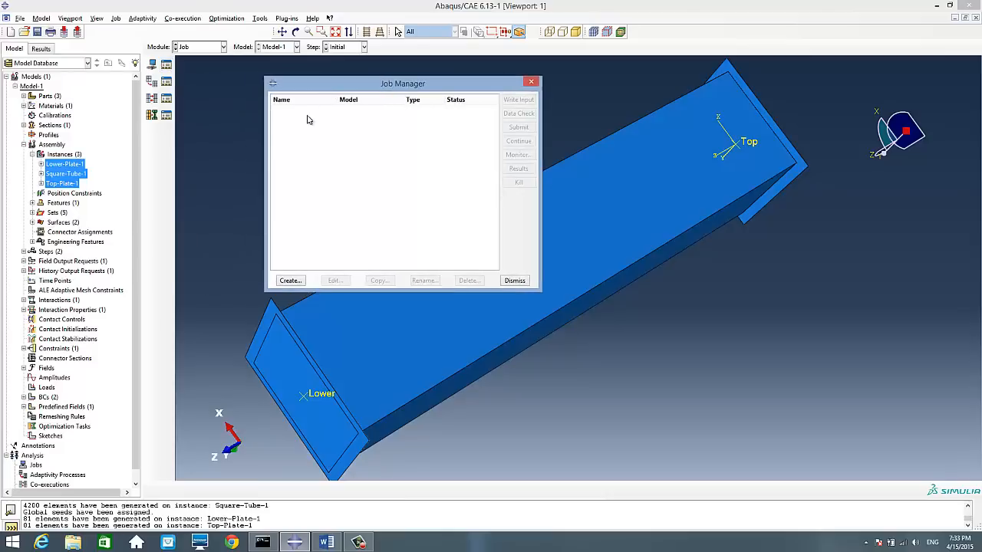
{"action": "left_click", "coordinate": [301, 281]}
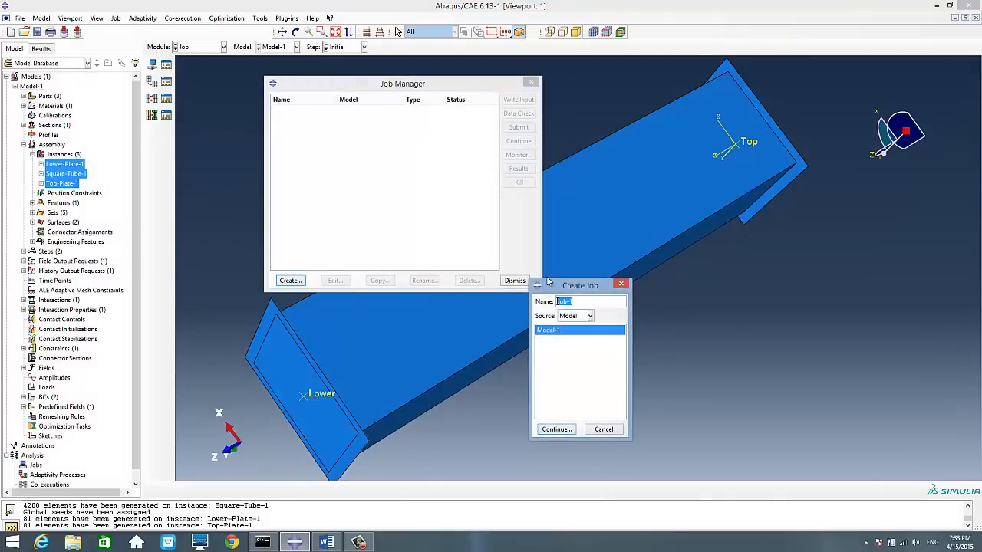
{"action": "type", "text": "Crash-Tutorial1"}
{"action": "left_click", "coordinate": [557, 429]}
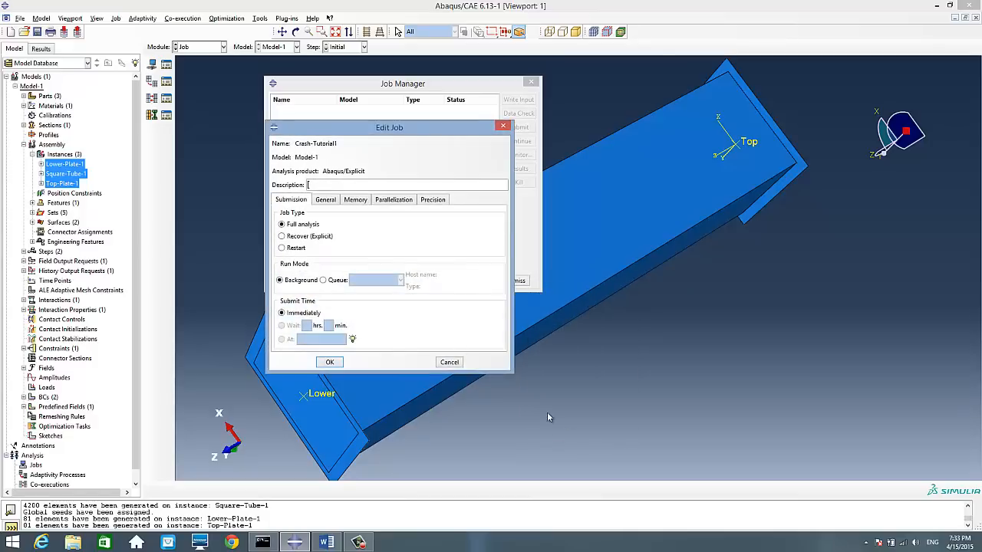
{"action": "left_click", "coordinate": [330, 363]}
{"action": "left_click_drag", "start_coordinate": [328, 85], "coordinate": [517, 100]}
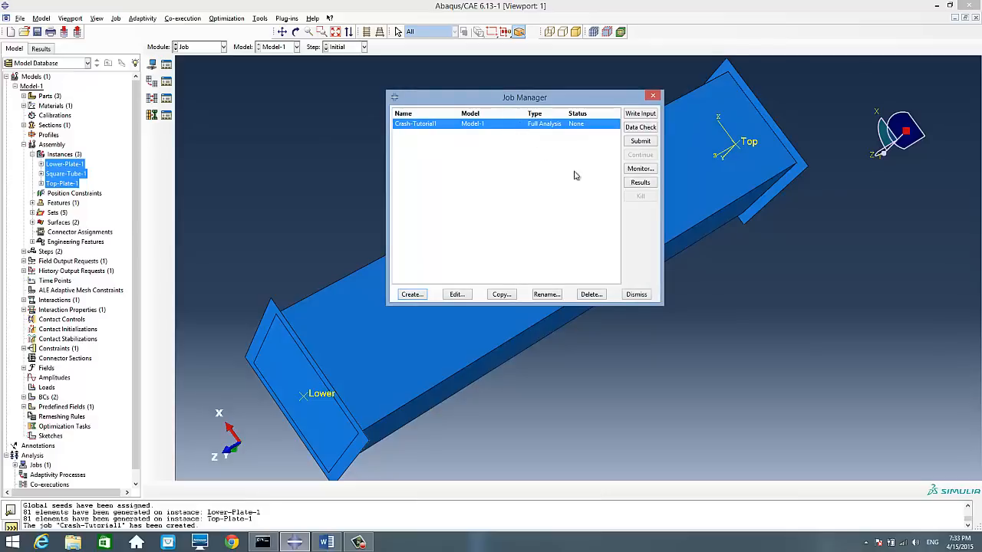
Submit the Crash-Tutorial1 job for analysis and move the Job Manager aside to uncover the model
{"action": "left_click", "coordinate": [642, 142]}
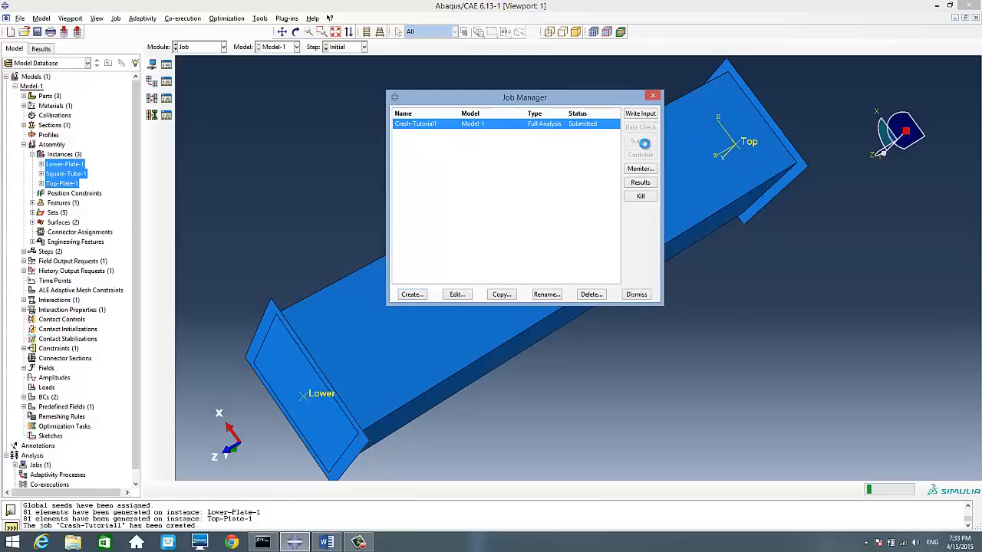
{"action": "left_click_drag", "start_coordinate": [583, 106], "coordinate": [477, 79]}
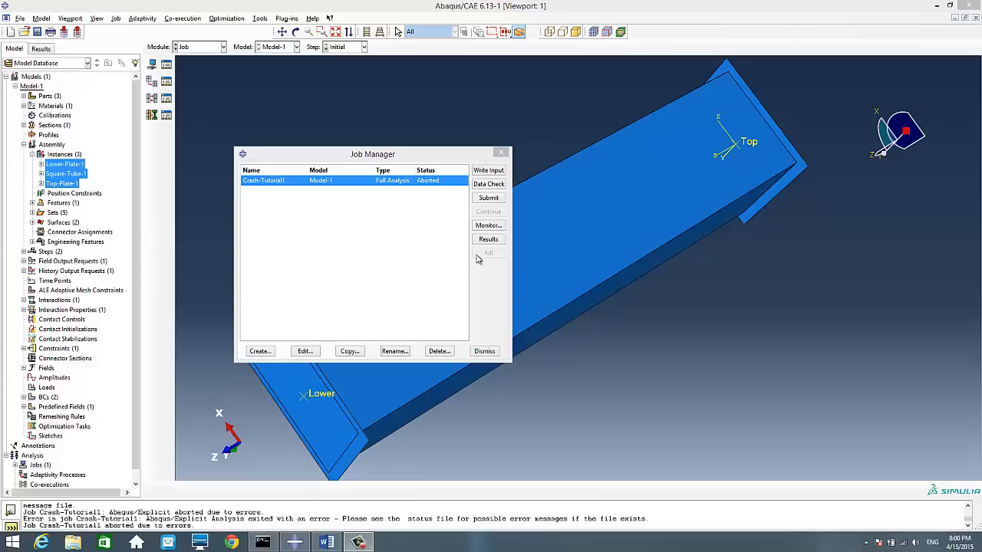
{"action": "mouse_move", "coordinate": [418, 162]}
{"action": "left_mouse_down"}
{"action": "mouse_move", "coordinate": [476, 165]}
{"action": "mouse_move", "coordinate": [411, 166]}
{"action": "left_mouse_up"}
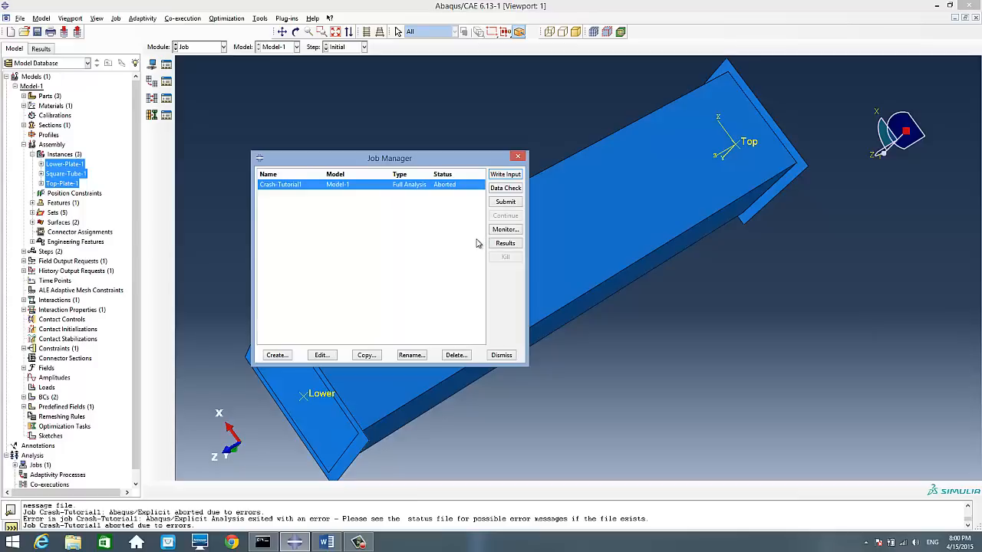
{"action": "left_click_drag", "start_coordinate": [415, 160], "coordinate": [395, 154]}
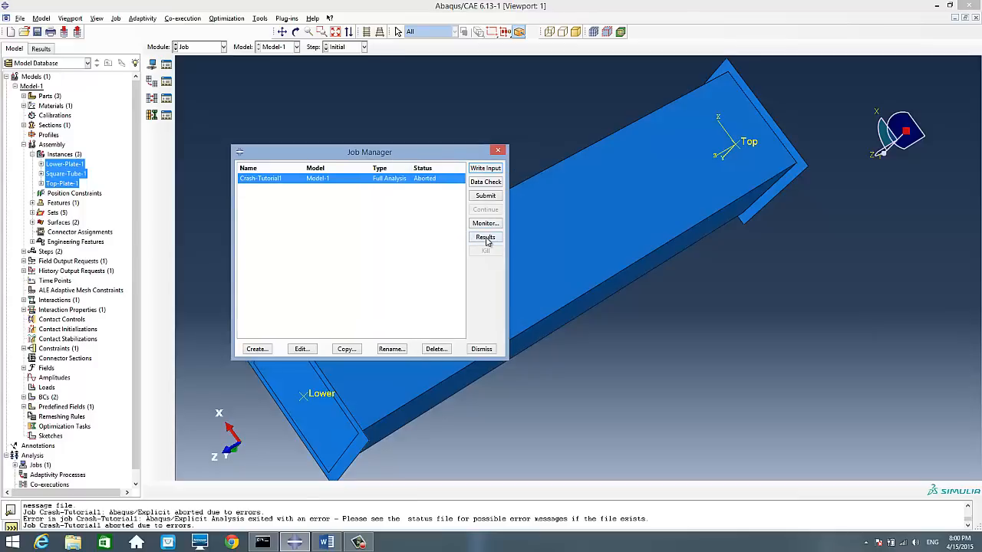
Display the Crash-Tutorial1 results as Mises stress contours on the deformed shape and advance one frame from the first
{"action": "left_click", "coordinate": [485, 238]}
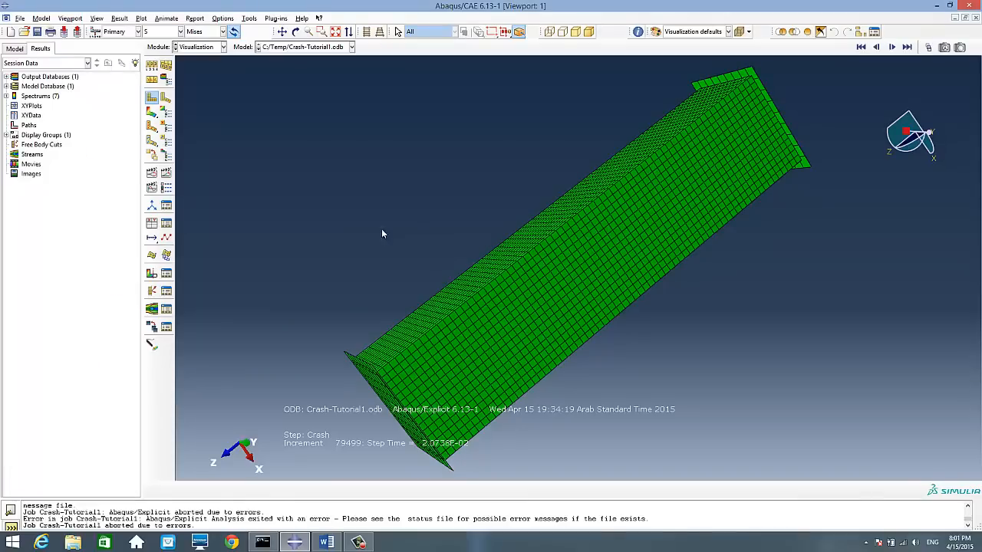
{"action": "left_click", "coordinate": [152, 113]}
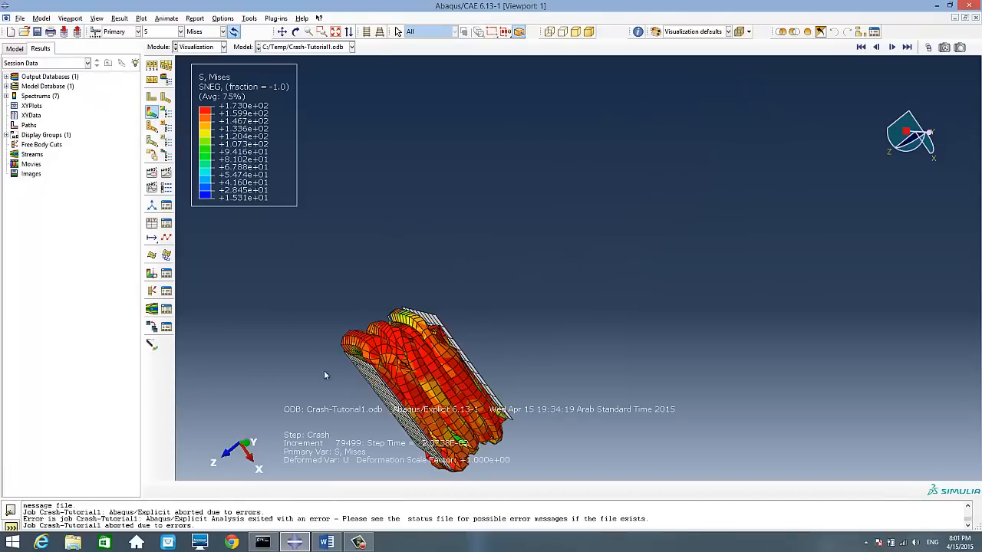
{"action": "left_click", "coordinate": [862, 47]}
{"action": "left_click", "coordinate": [891, 48]}
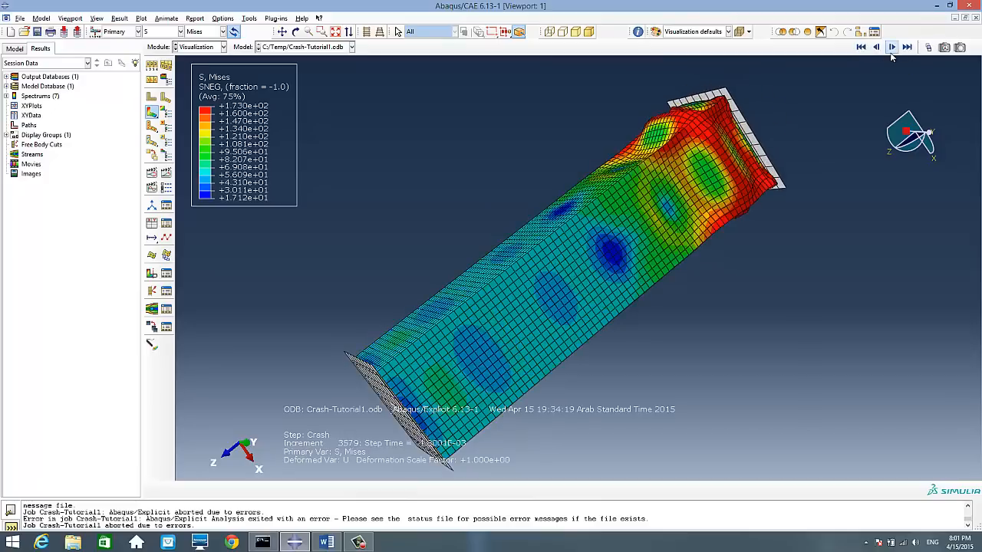